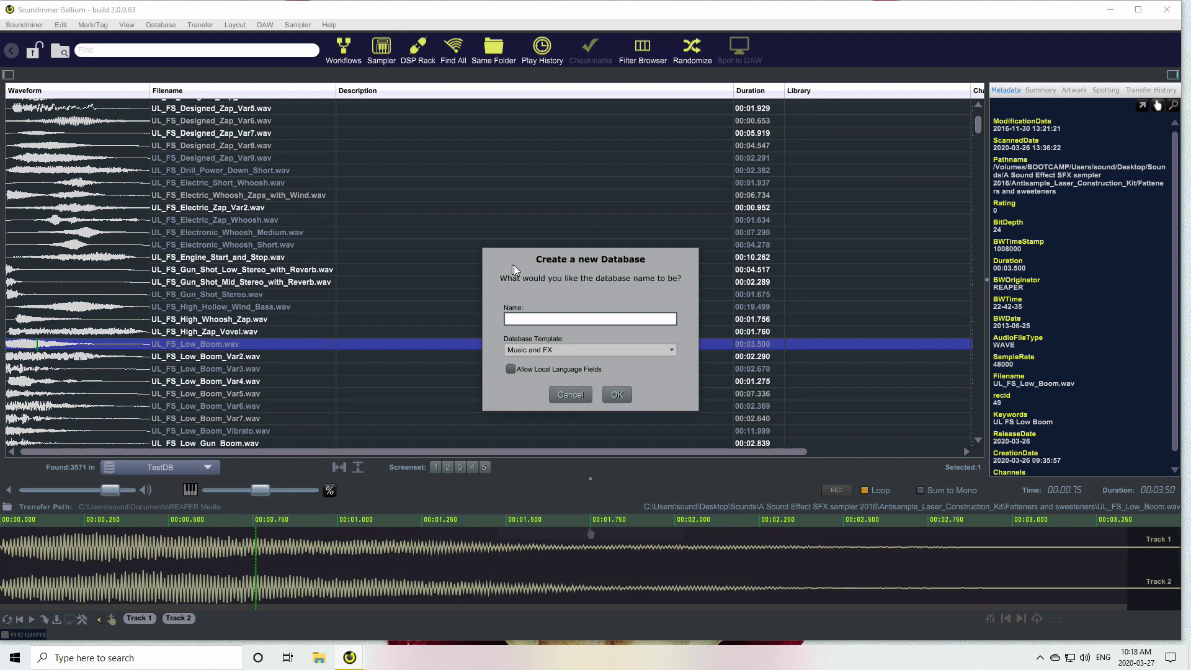
# Create a new database named testscanny using the Music and FX template
pyautogui.moveTo(590, 270); pyautogui.dragTo(323, 213)
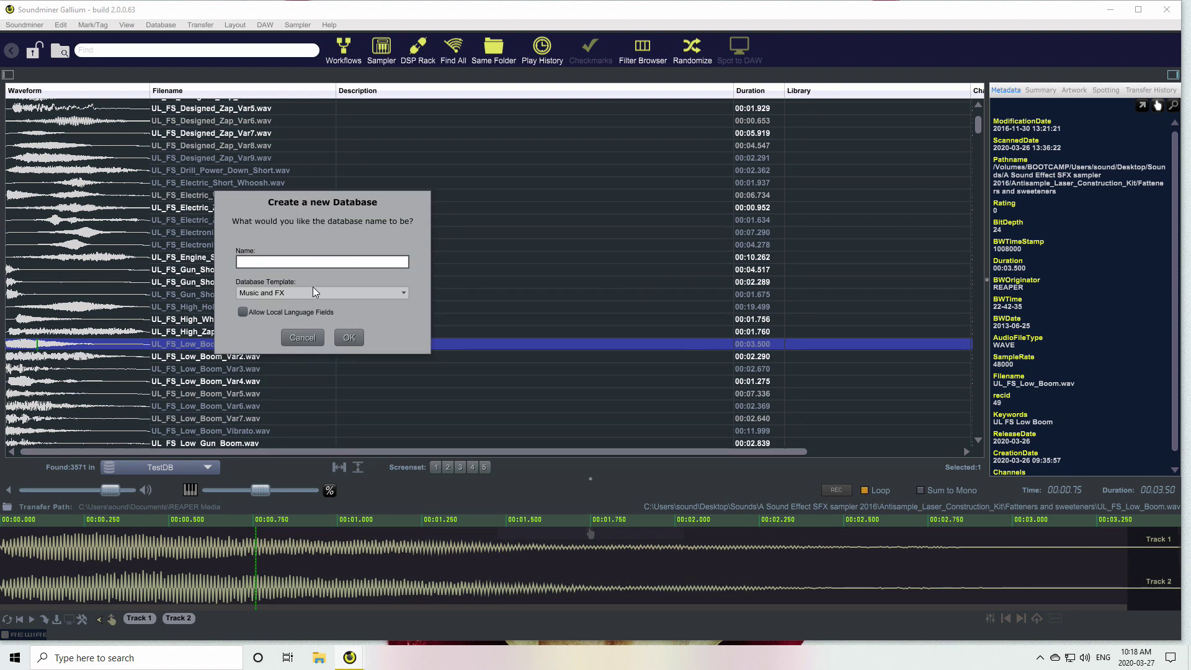
pyautogui.write('testscanny')
pyautogui.click(337, 294)
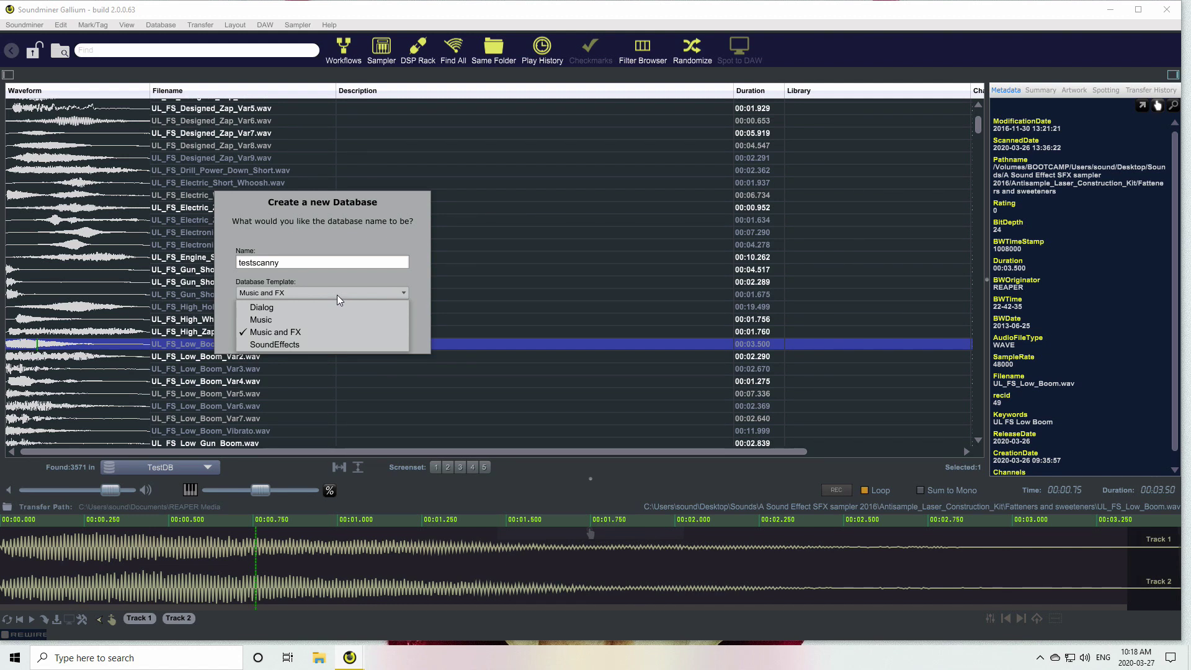
pyautogui.click(311, 335)
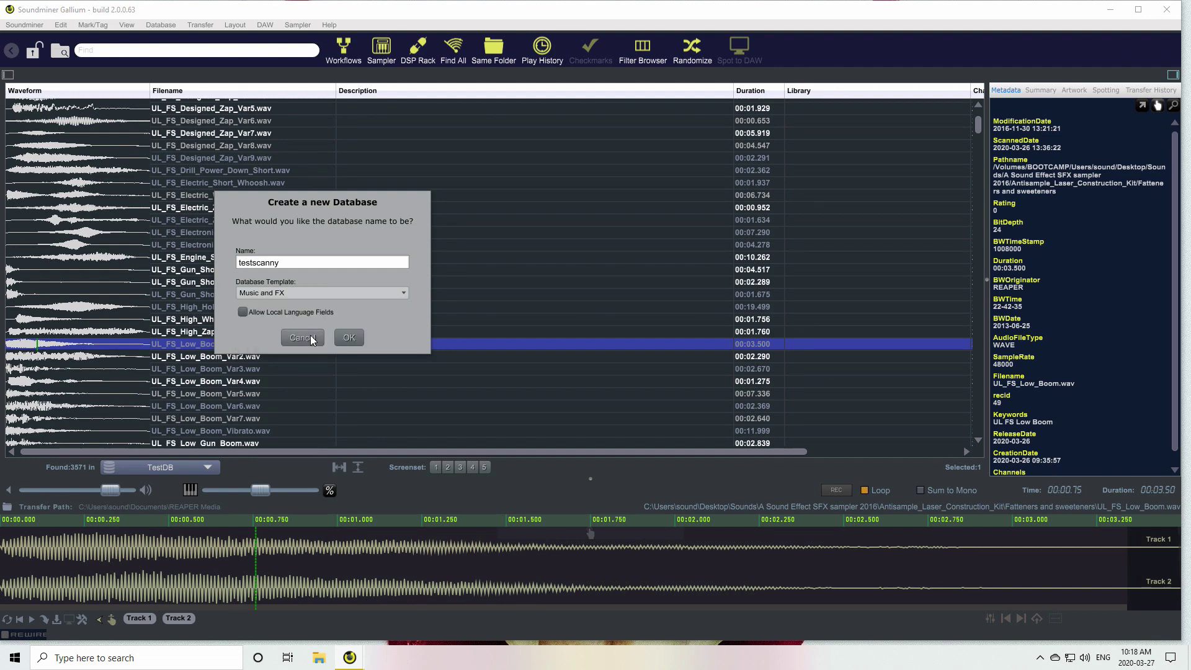
pyautogui.click(350, 337)
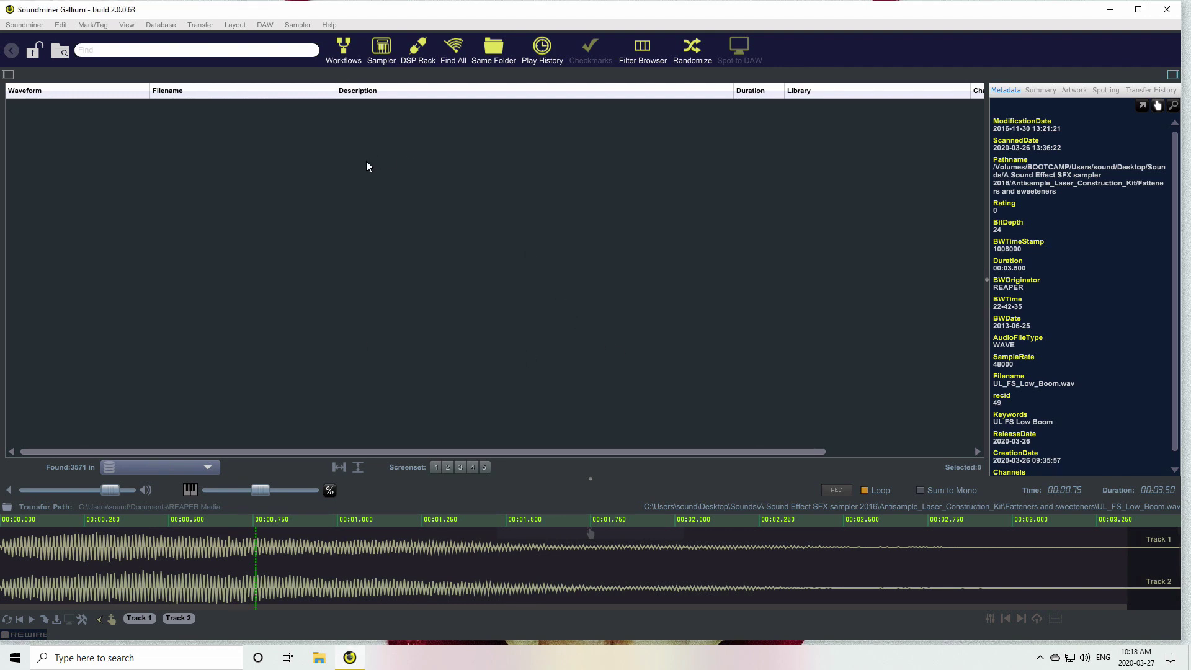
# Add a sound folder from the Desktop to the empty database for scanning, and stop the scan before it completes
pyautogui.click(320, 659)
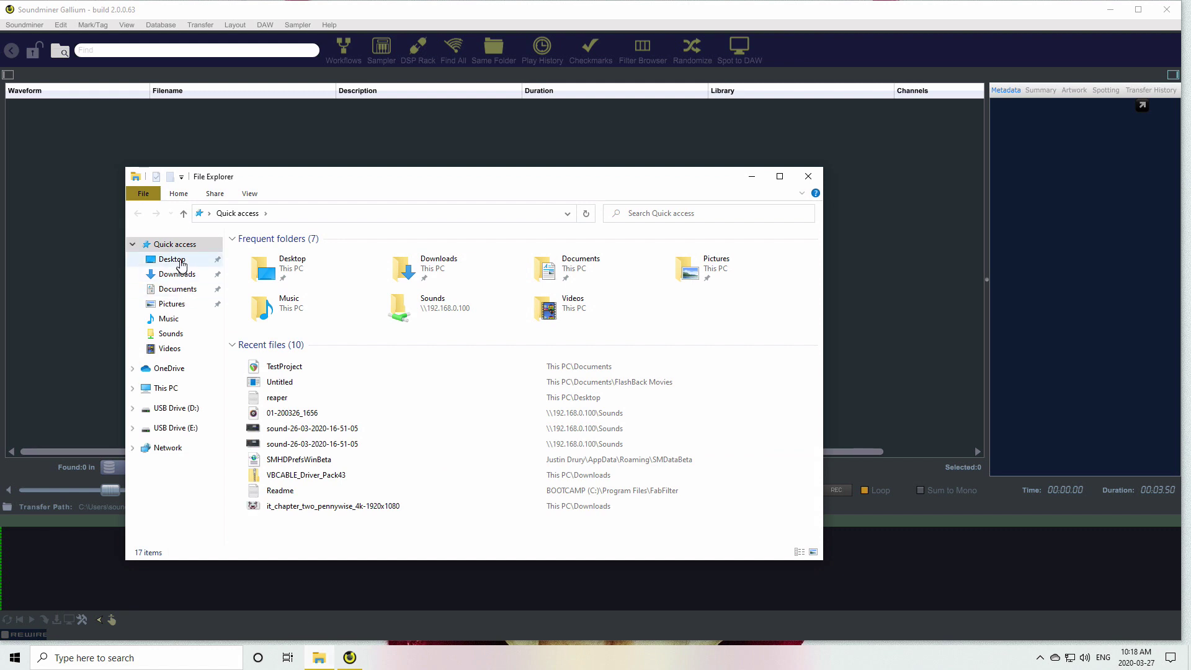
pyautogui.click(177, 259)
pyautogui.moveTo(268, 252); pyautogui.dragTo(331, 139)
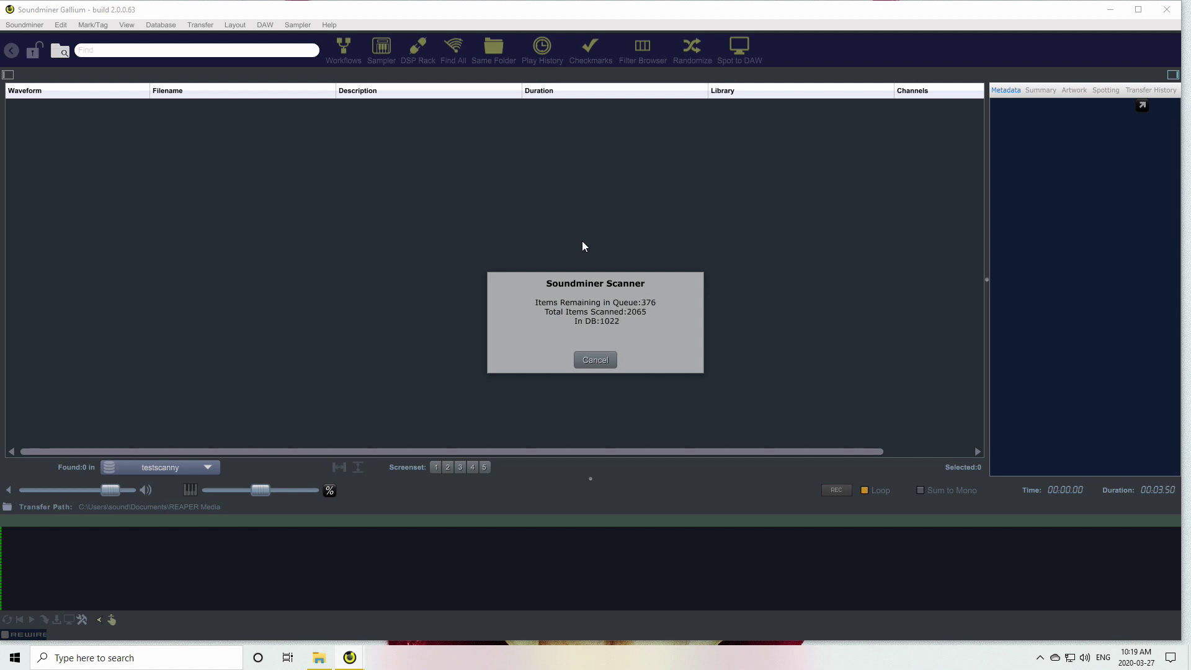
pyautogui.click(595, 360)
# Switch the active database to TestDB
pyautogui.click(209, 463)
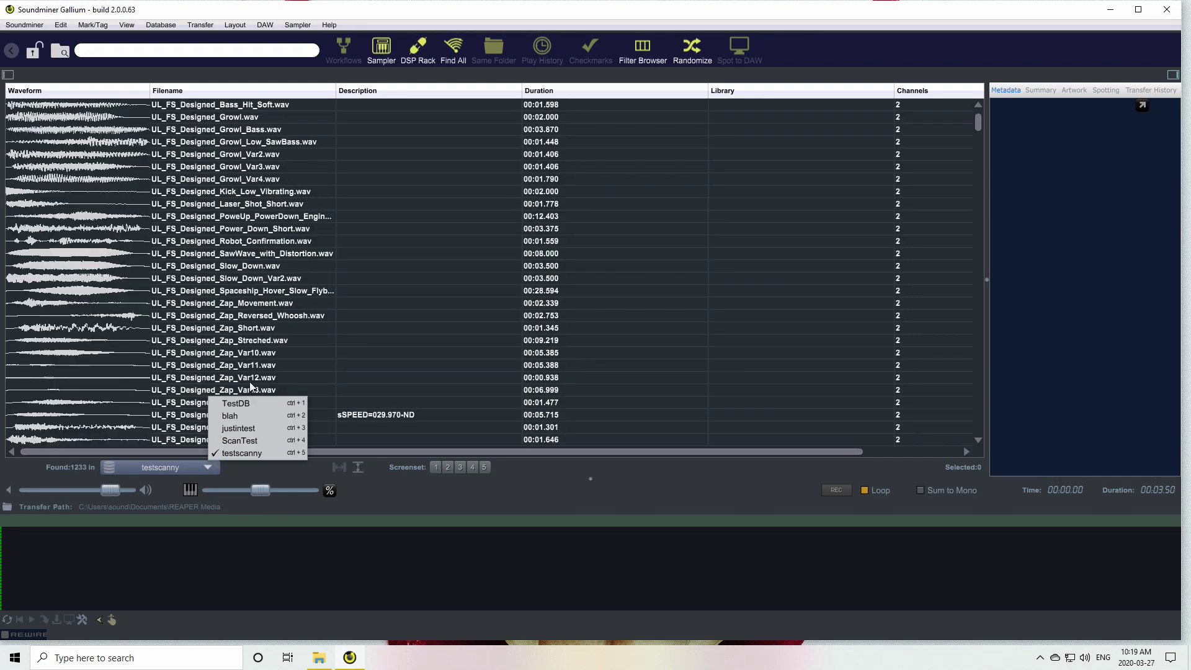
pyautogui.click(242, 402)
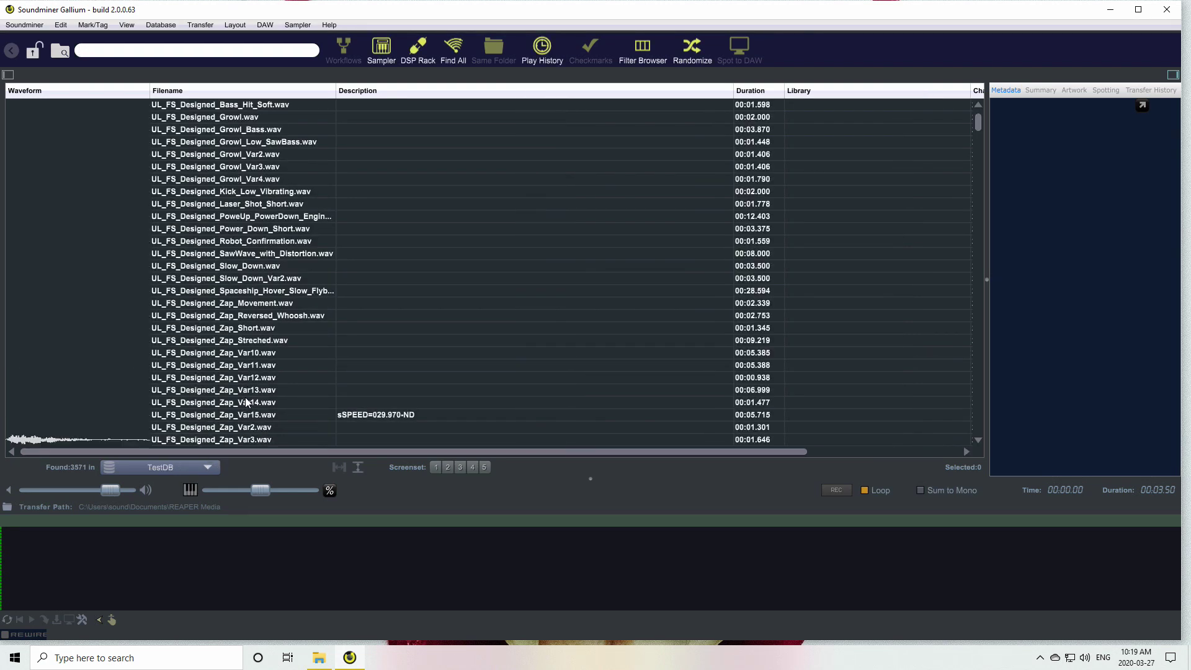
# Hide the Waveform column in the results list and widen the Duration column slightly
pyautogui.rightClick(93, 92)
pyautogui.click(121, 123)
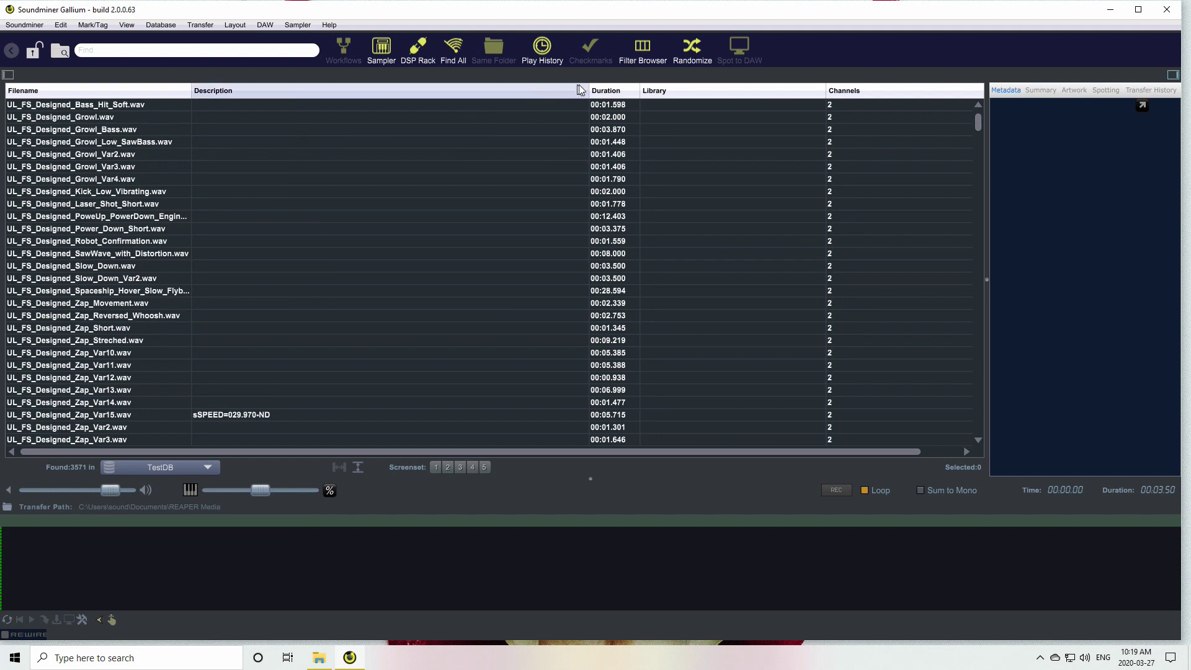
pyautogui.moveTo(619, 94); pyautogui.dragTo(648, 96)
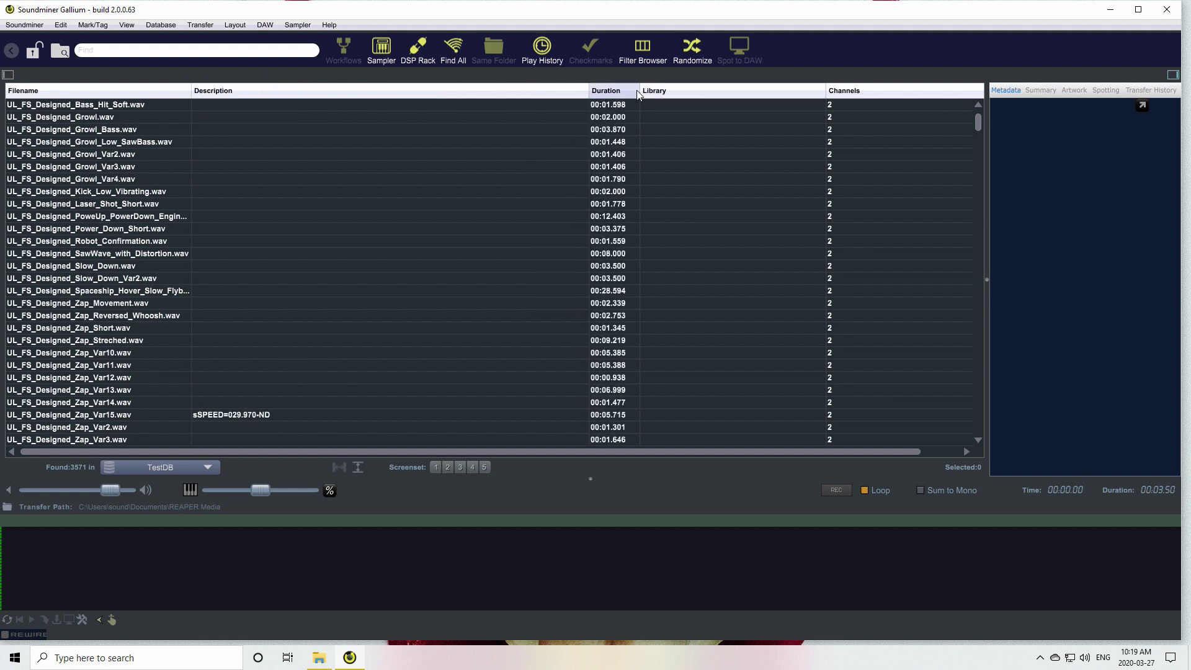
pyautogui.moveTo(640, 88)
pyautogui.mouseDown()
pyautogui.moveTo(714, 87)
pyautogui.moveTo(646, 83)
pyautogui.mouseUp()
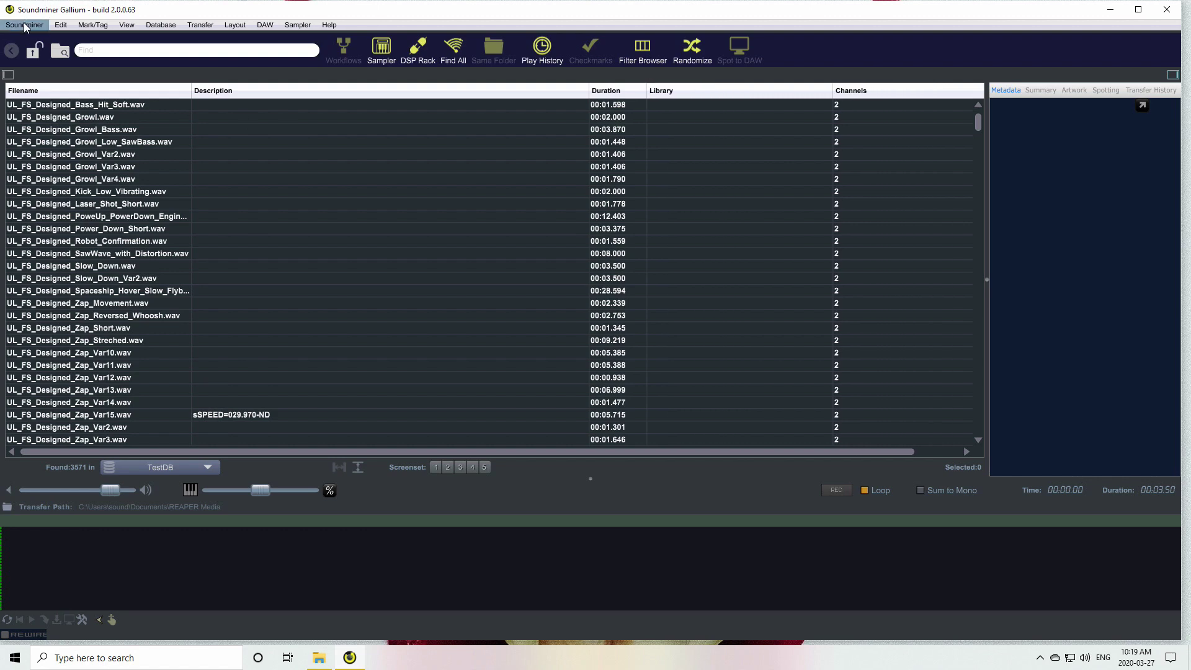
# Try different row heights in the general preferences, settle on 19 points and close the preferences
pyautogui.click(25, 26)
pyautogui.click(43, 82)
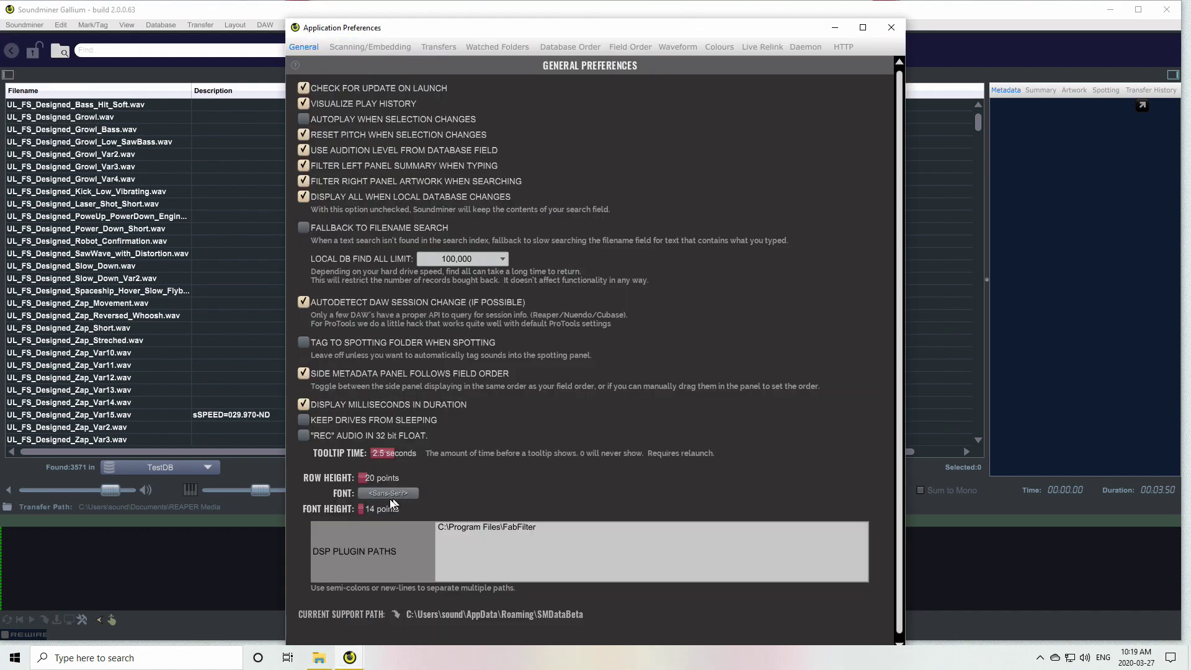
pyautogui.moveTo(364, 477); pyautogui.dragTo(368, 481)
pyautogui.scroll(-5, 367, 478)
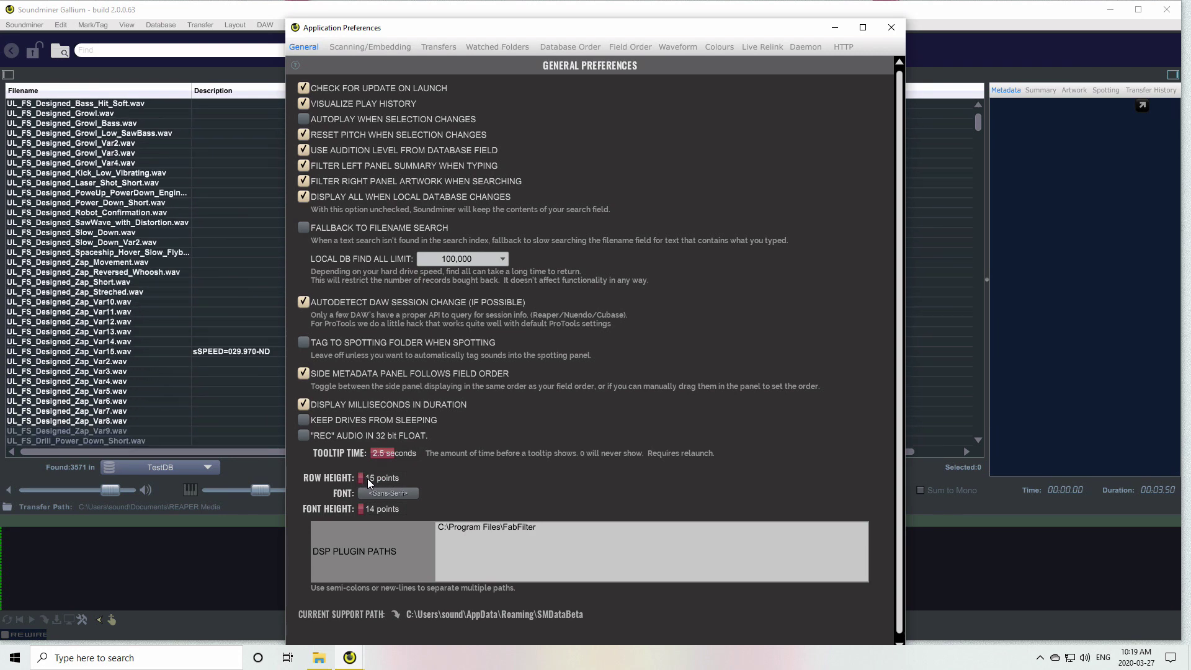
pyautogui.scroll(4, 367, 479)
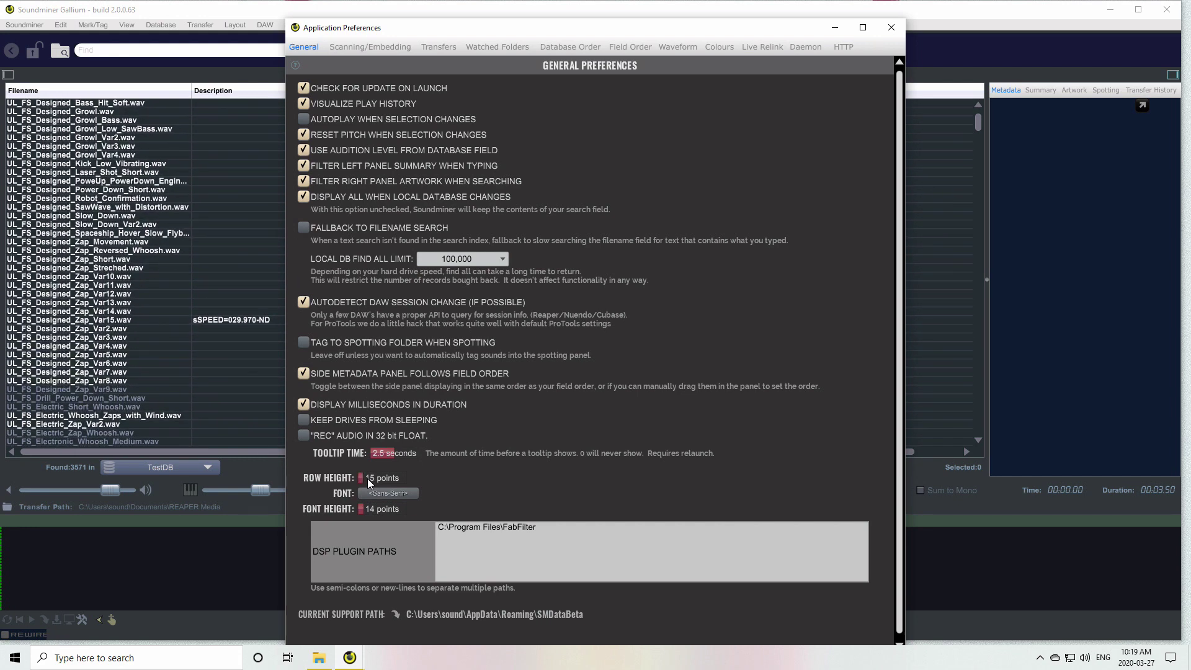
pyautogui.scroll(1, 367, 479)
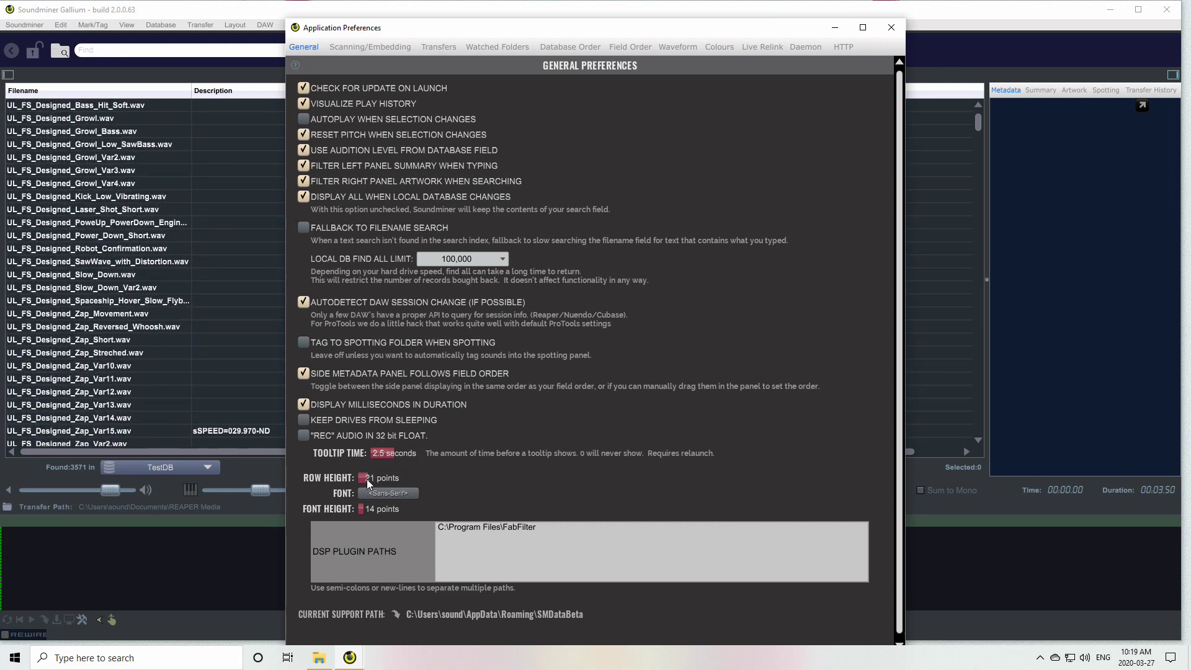
pyautogui.scroll(1, 367, 479)
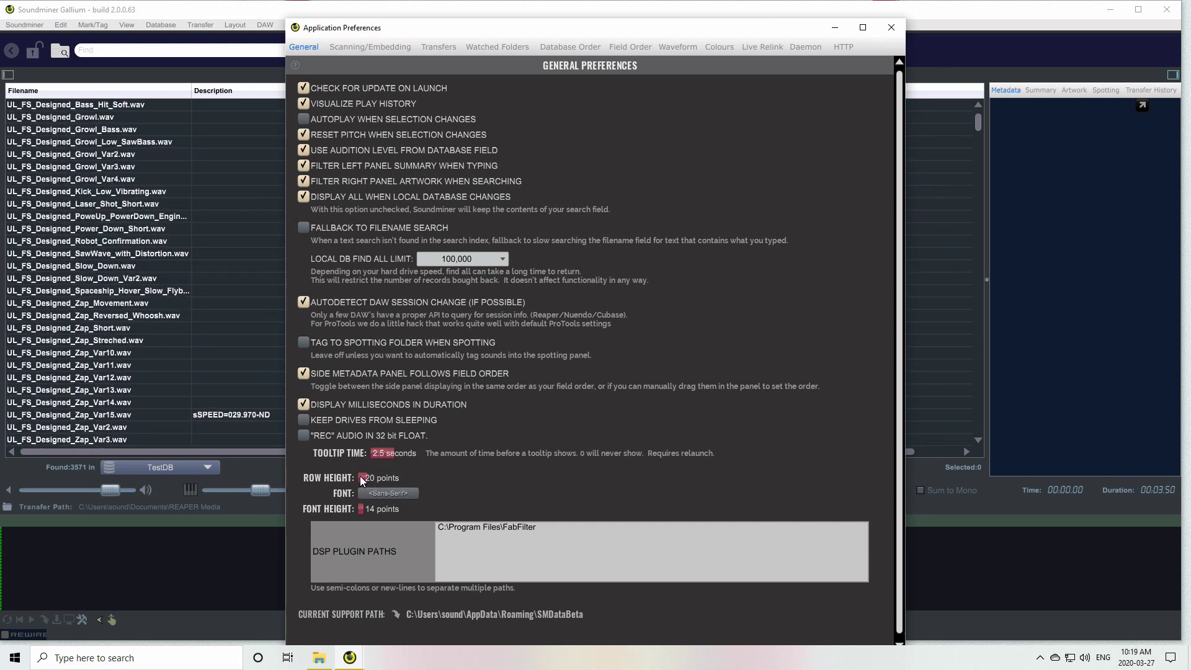
pyautogui.scroll(-1, 360, 475)
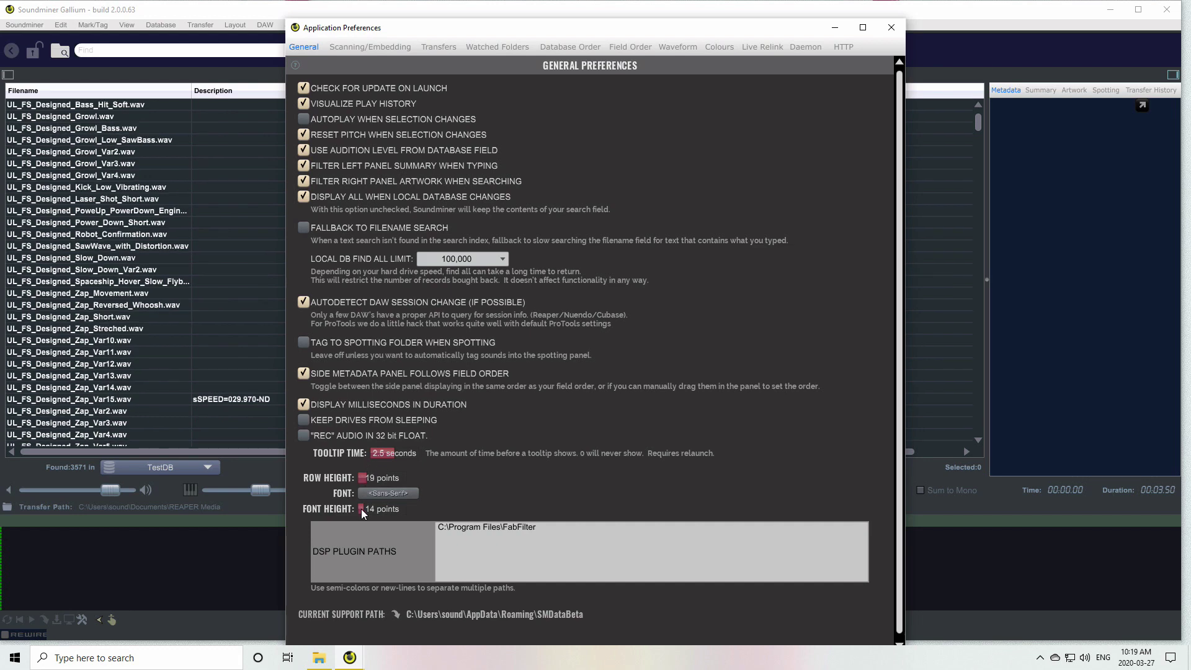
pyautogui.scroll(-1, 361, 509)
pyautogui.click(894, 29)
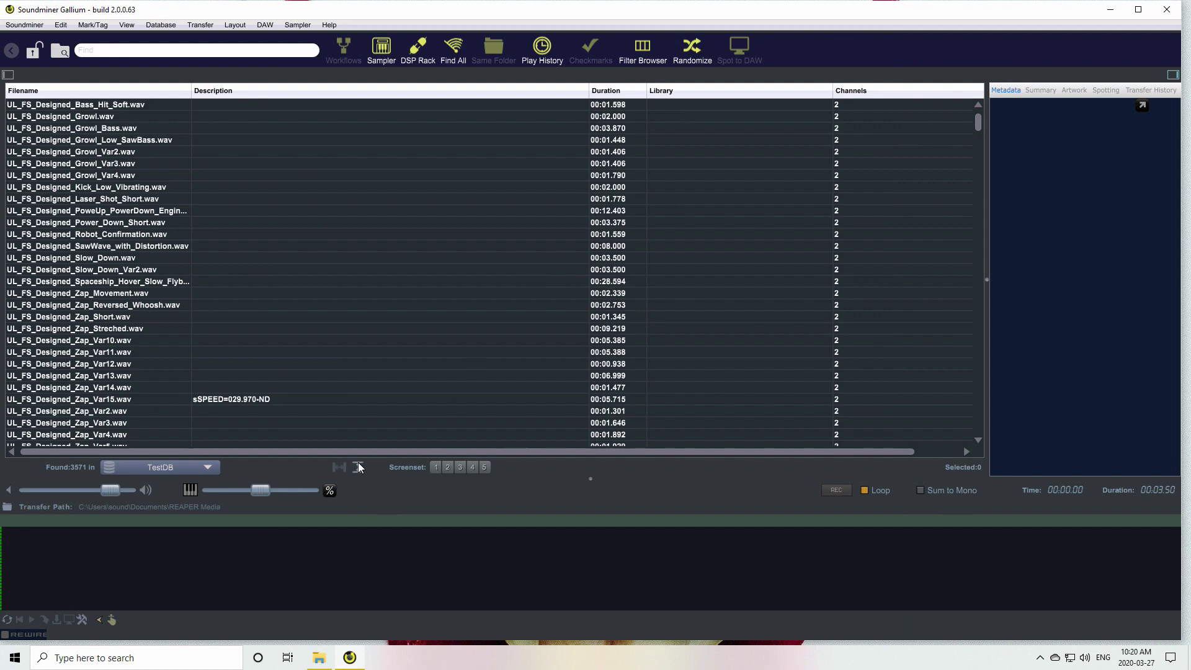
# Toggle the results list between expanded and normal row height, ending at normal height
pyautogui.click(358, 467)
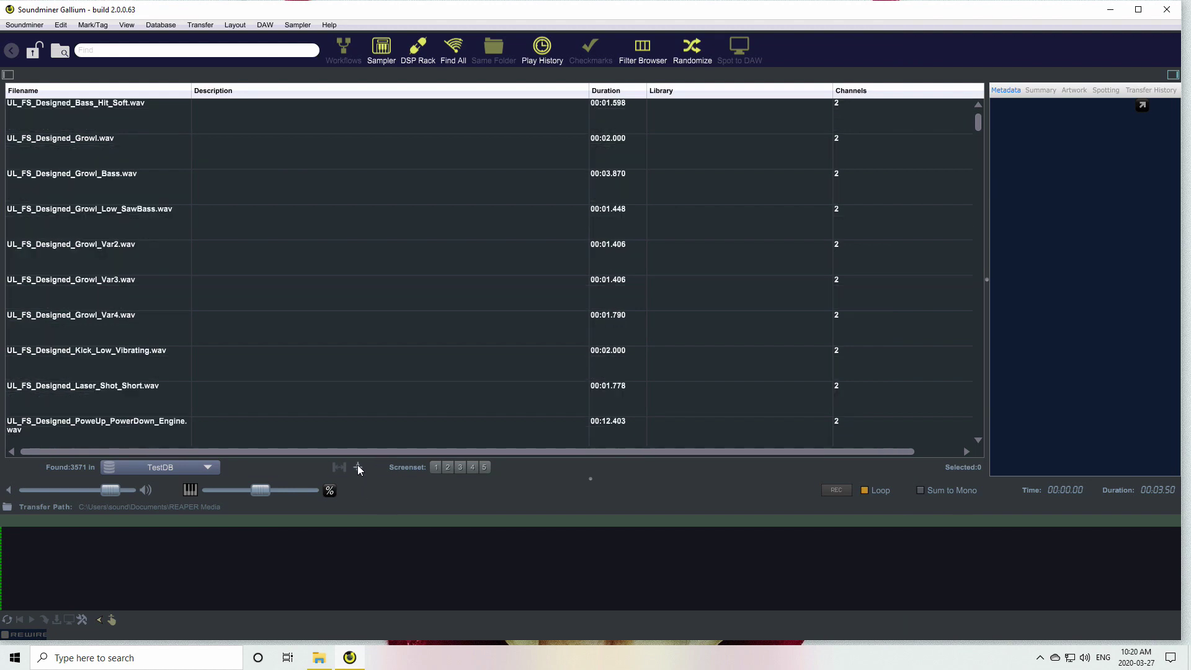
pyautogui.click(358, 466)
pyautogui.click(358, 467)
pyautogui.click(357, 465)
# Show the Artwork column in the results list and expand the rows
pyautogui.rightClick(75, 89)
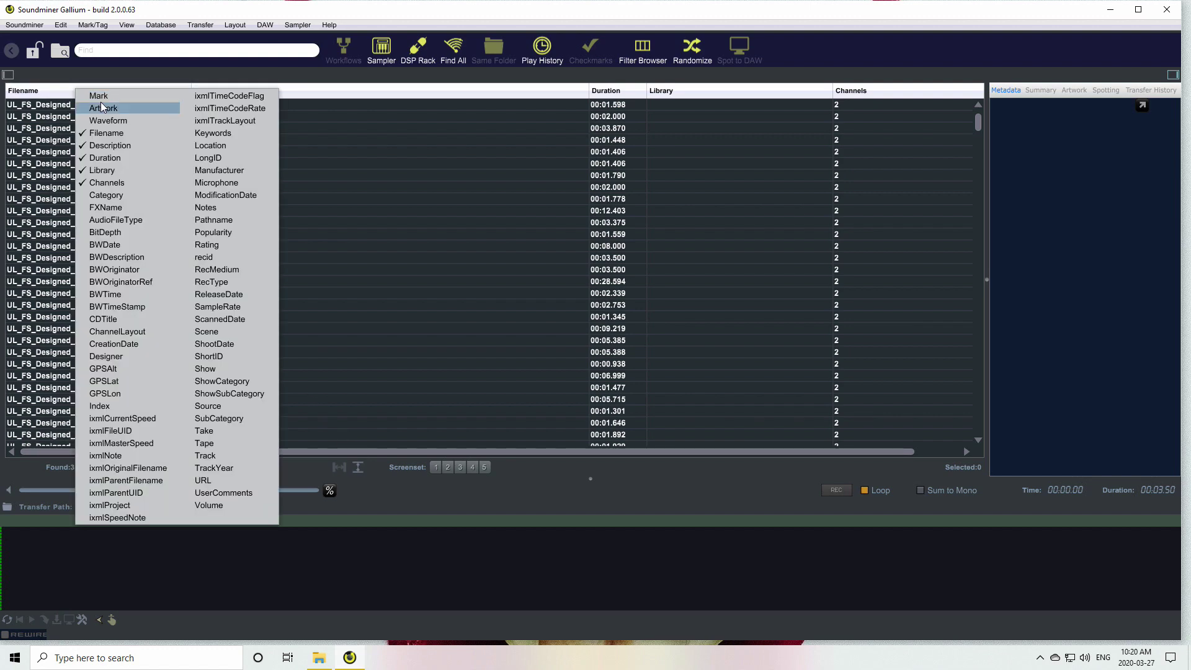
pyautogui.click(101, 108)
pyautogui.click(357, 468)
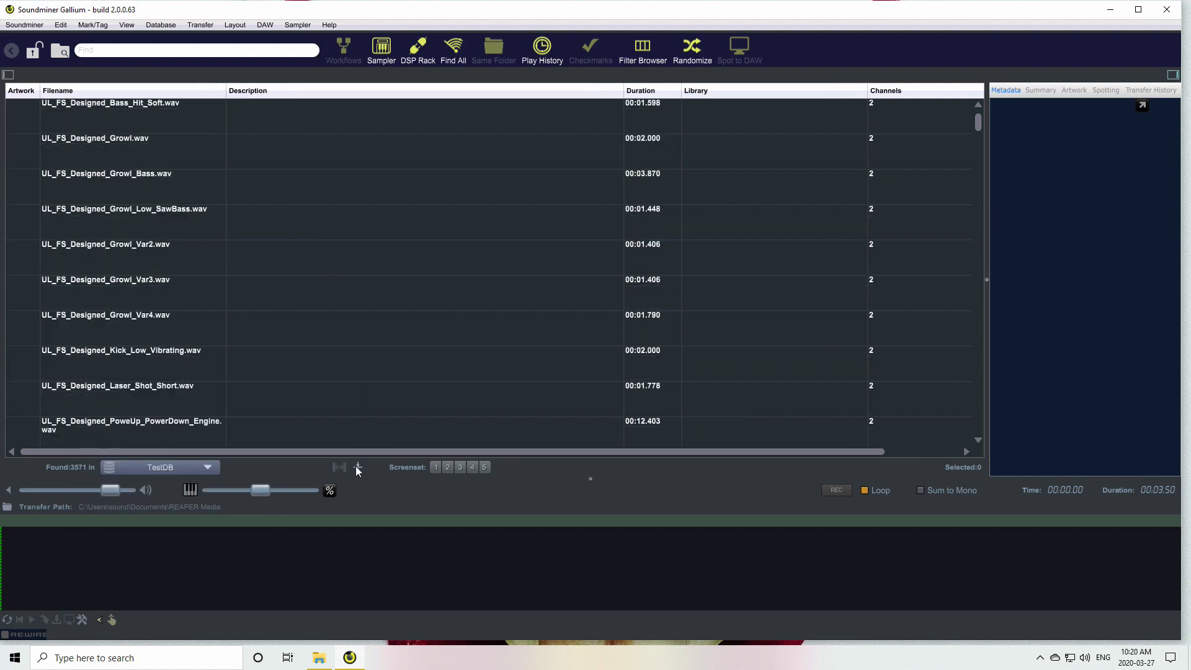
# Browse the expanded list for records with artwork, and return the rows to normal height
pyautogui.moveTo(978, 118); pyautogui.dragTo(970, 249)
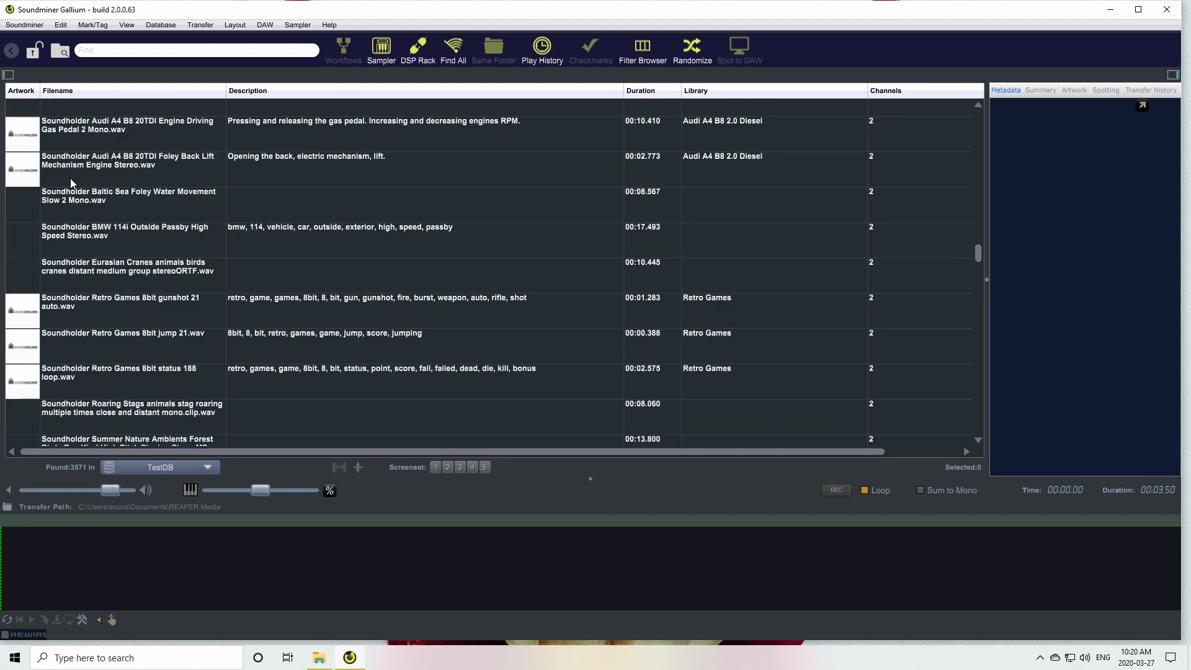
pyautogui.scroll(-10, 353, 381)
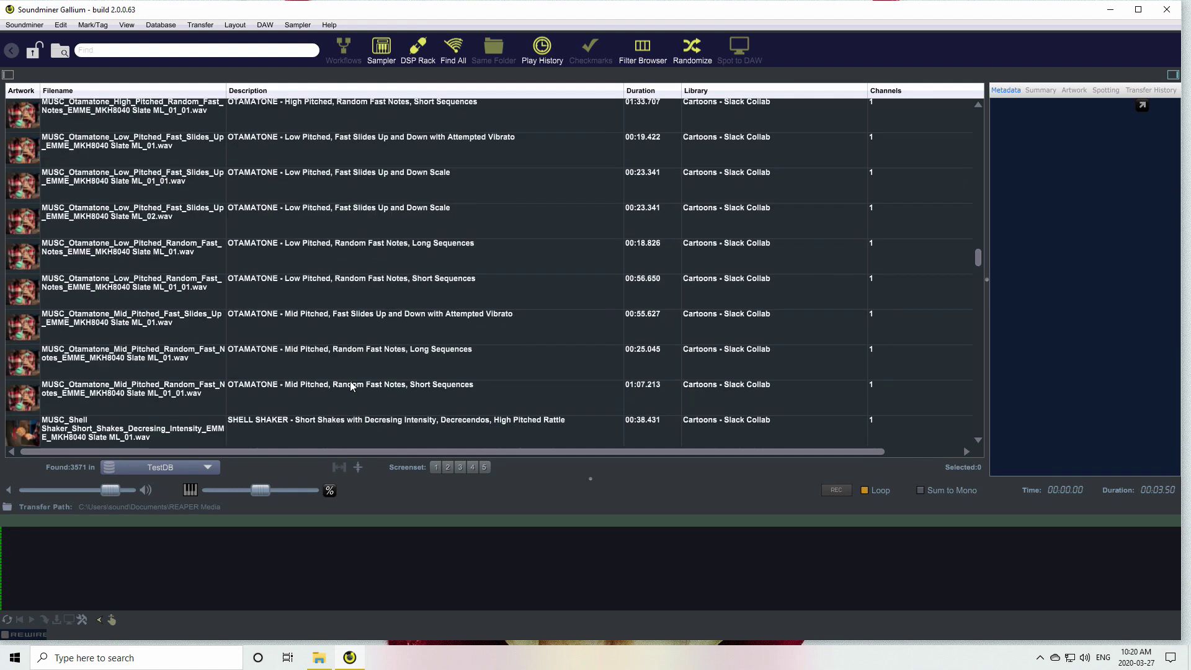
pyautogui.scroll(-10, 348, 385)
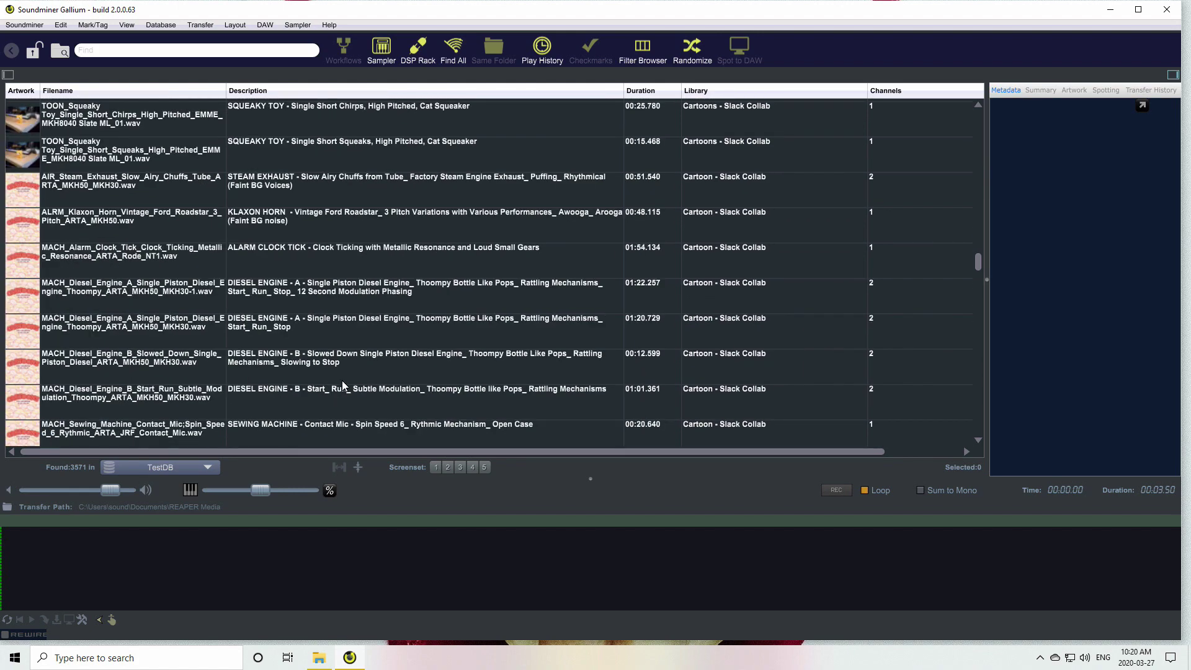
pyautogui.scroll(10, 341, 383)
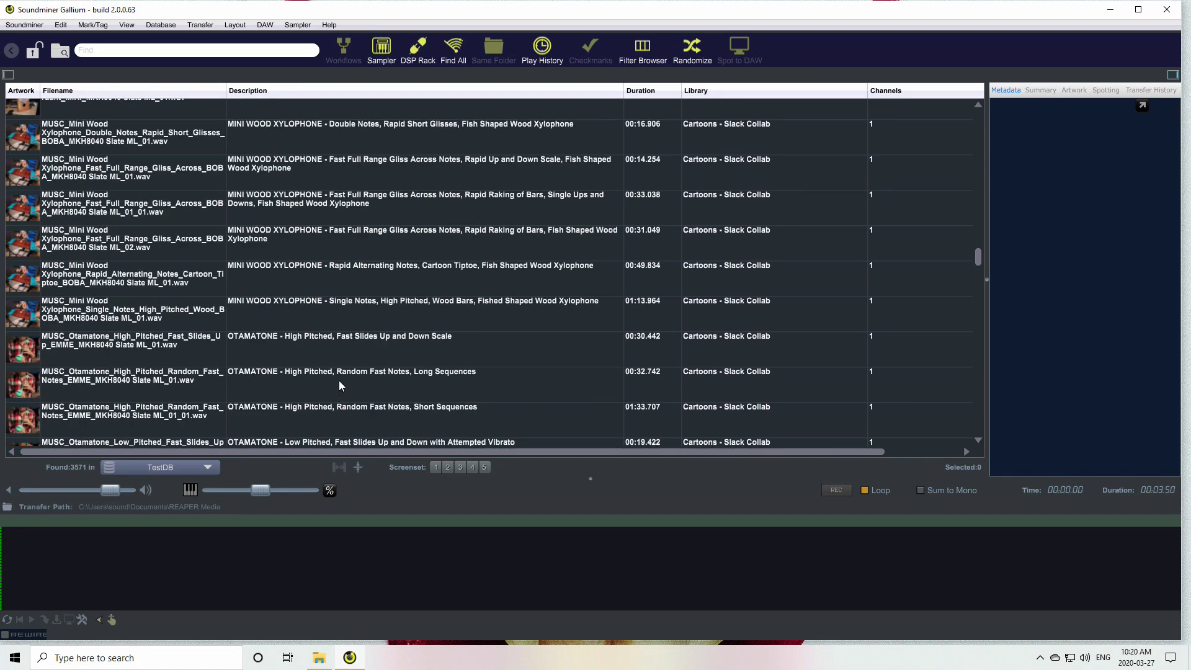
pyautogui.scroll(15, 339, 381)
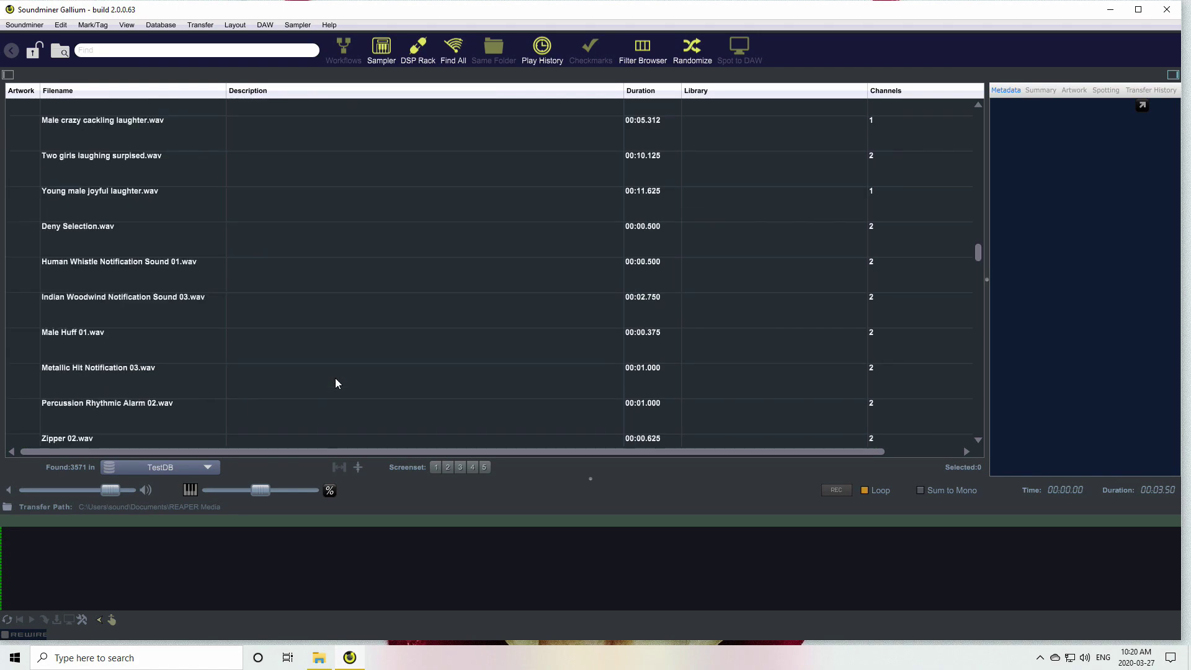
pyautogui.scroll(-3, 336, 383)
pyautogui.click(357, 466)
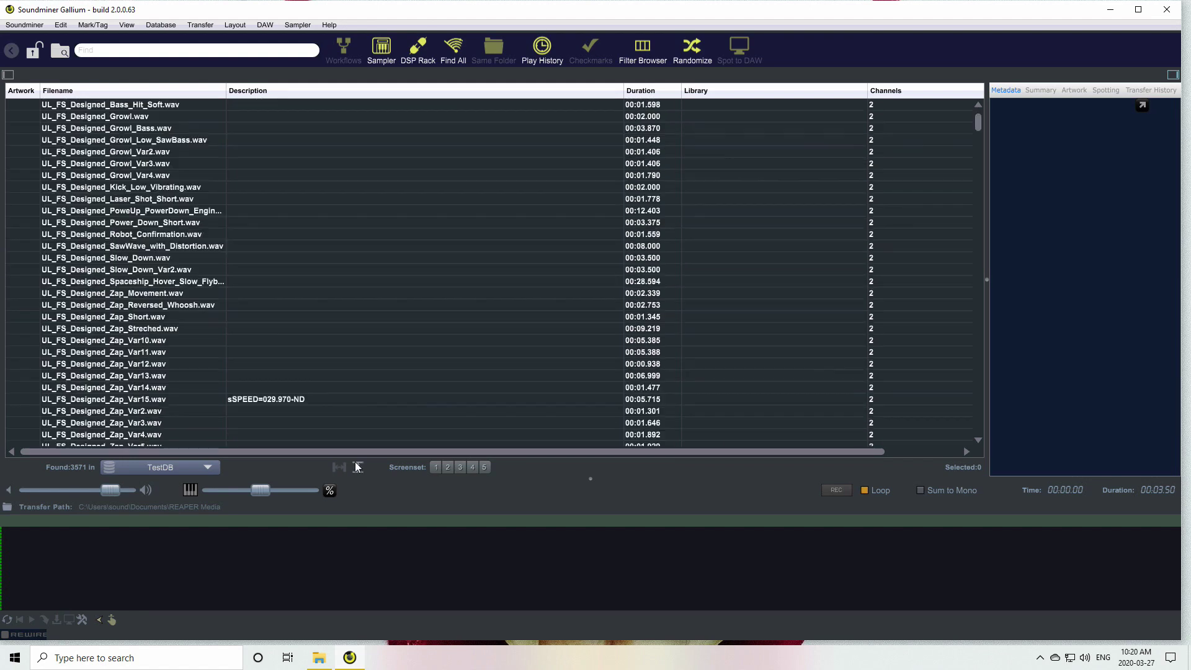
# Show the Waveform column in the results list again and hide the Artwork column
pyautogui.rightClick(29, 93)
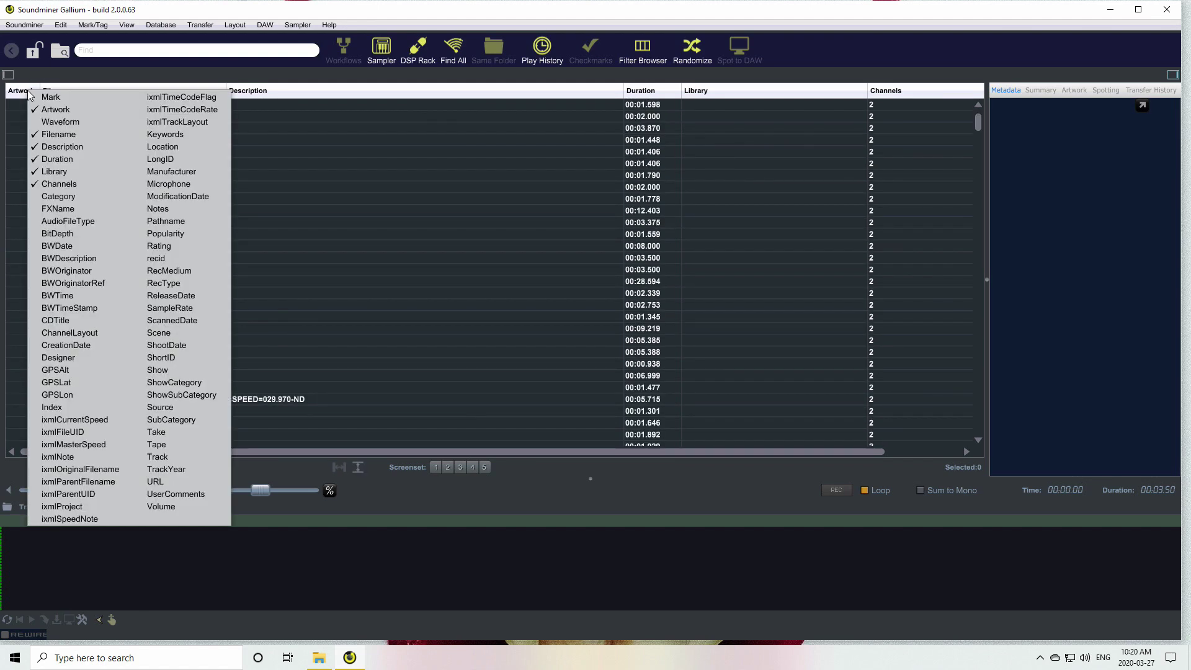
pyautogui.click(59, 122)
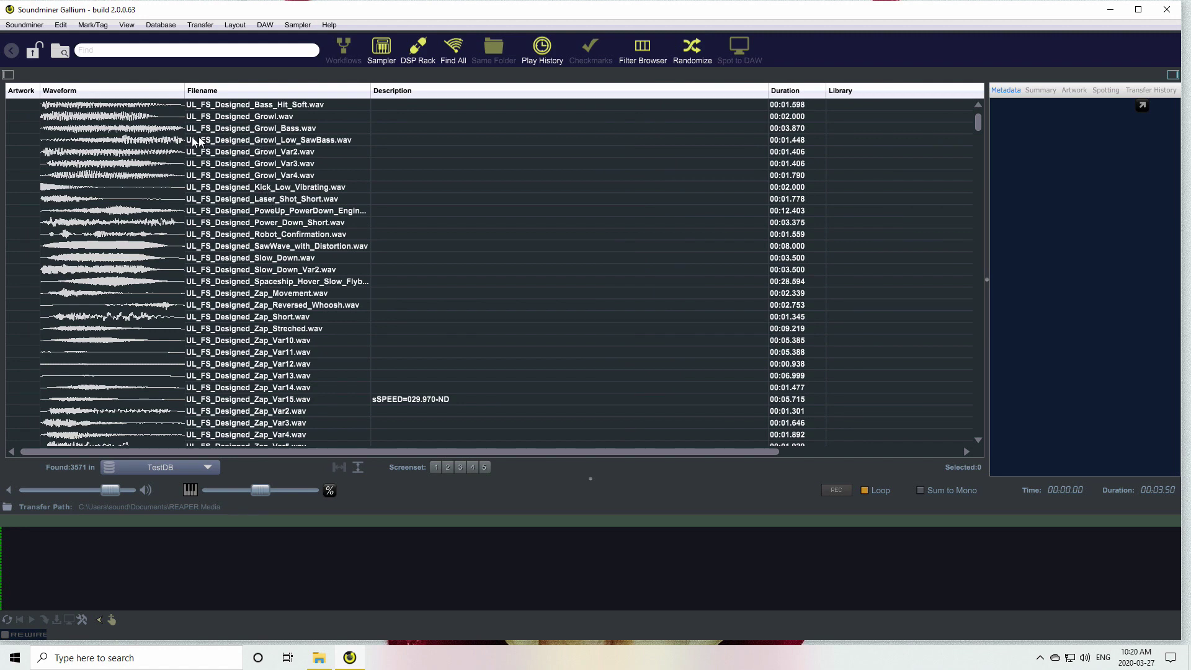
pyautogui.rightClick(84, 90)
pyautogui.click(109, 108)
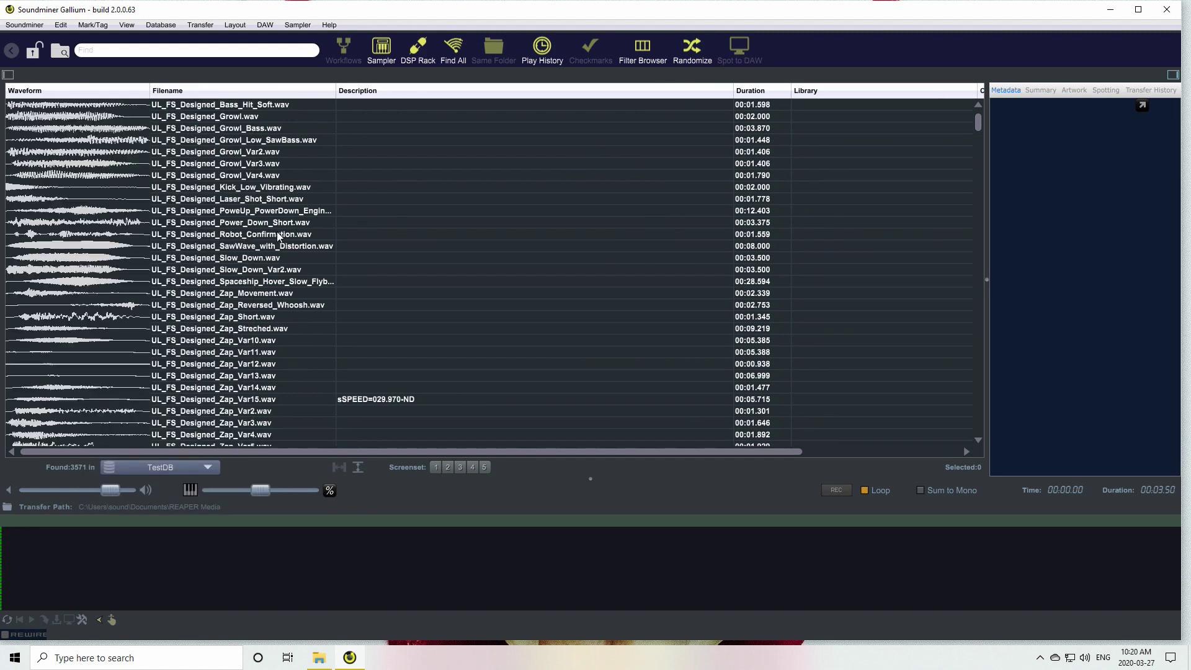
# Select the Robot_Confirmation and PoweUp_PowerDown_Engine files, and audition sounds from points in their list waveforms, including Zap_Short and Zap_Var10
pyautogui.click(277, 234)
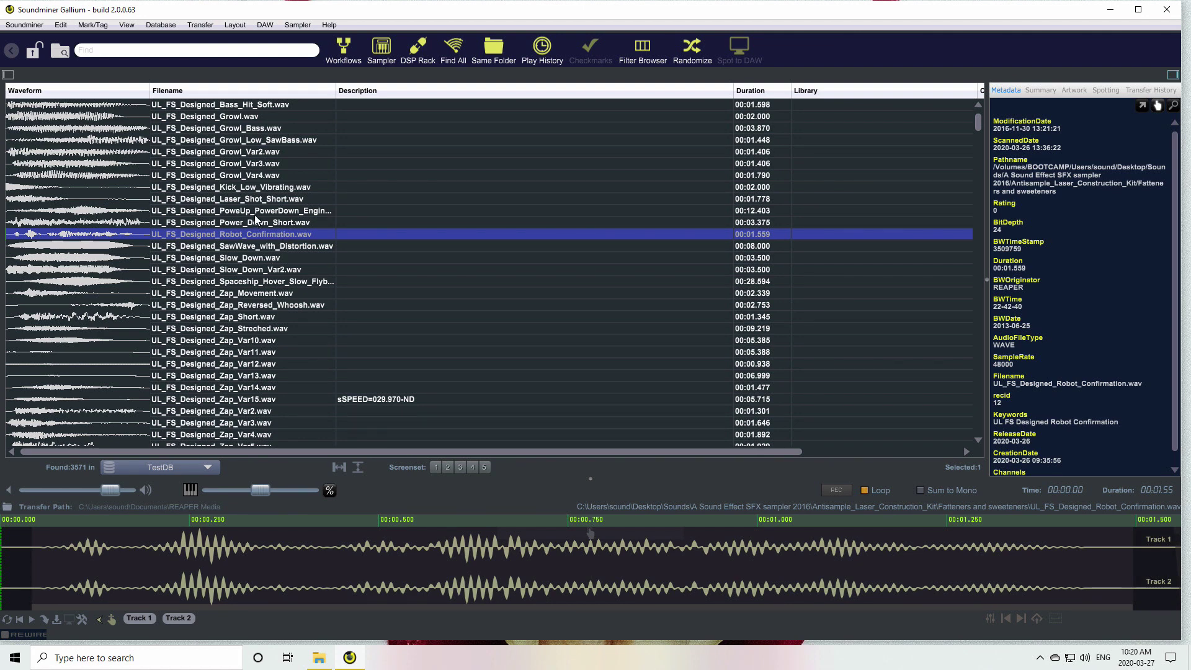
pyautogui.click(257, 212)
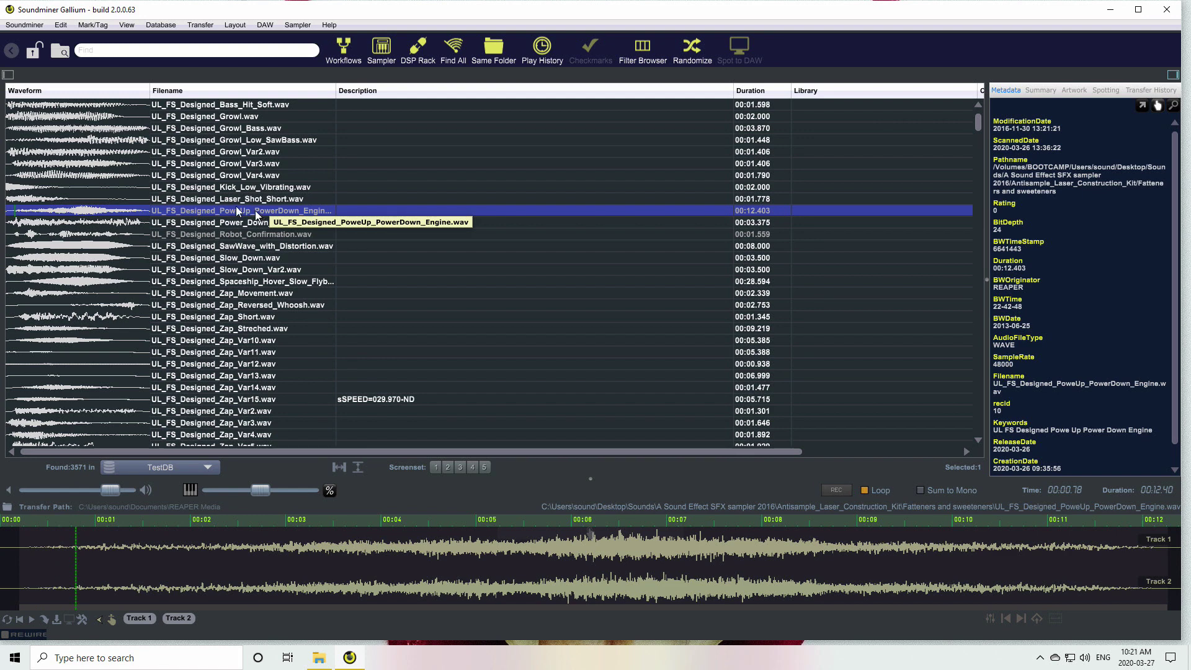
pyautogui.click(78, 214)
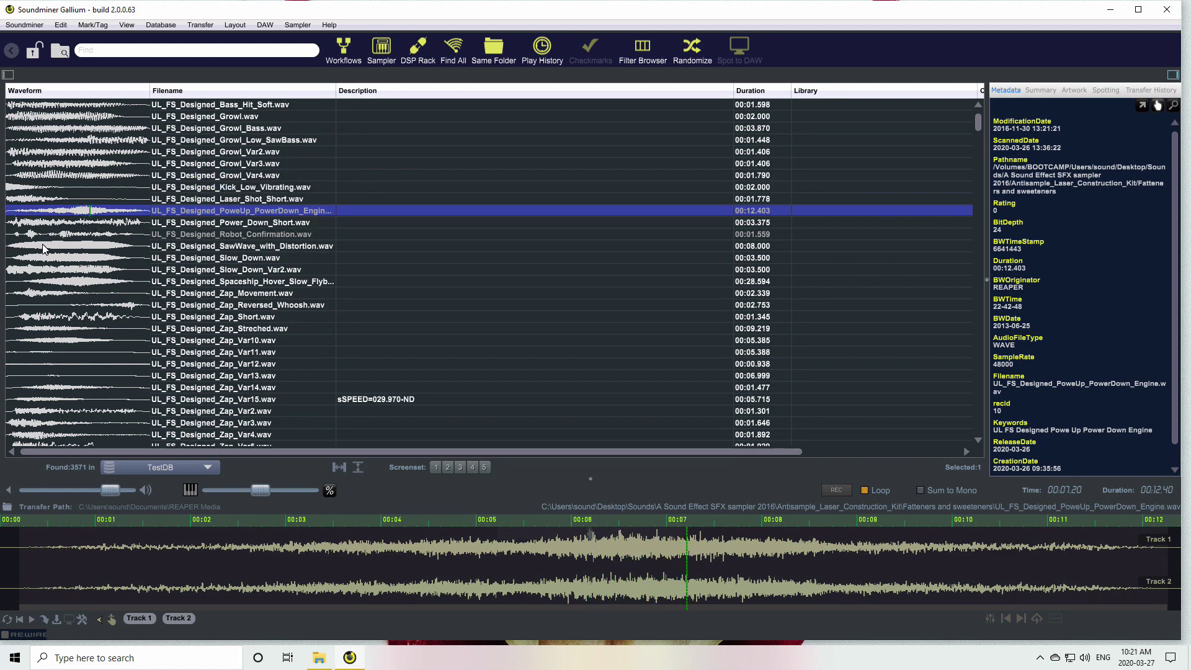
pyautogui.click(47, 318)
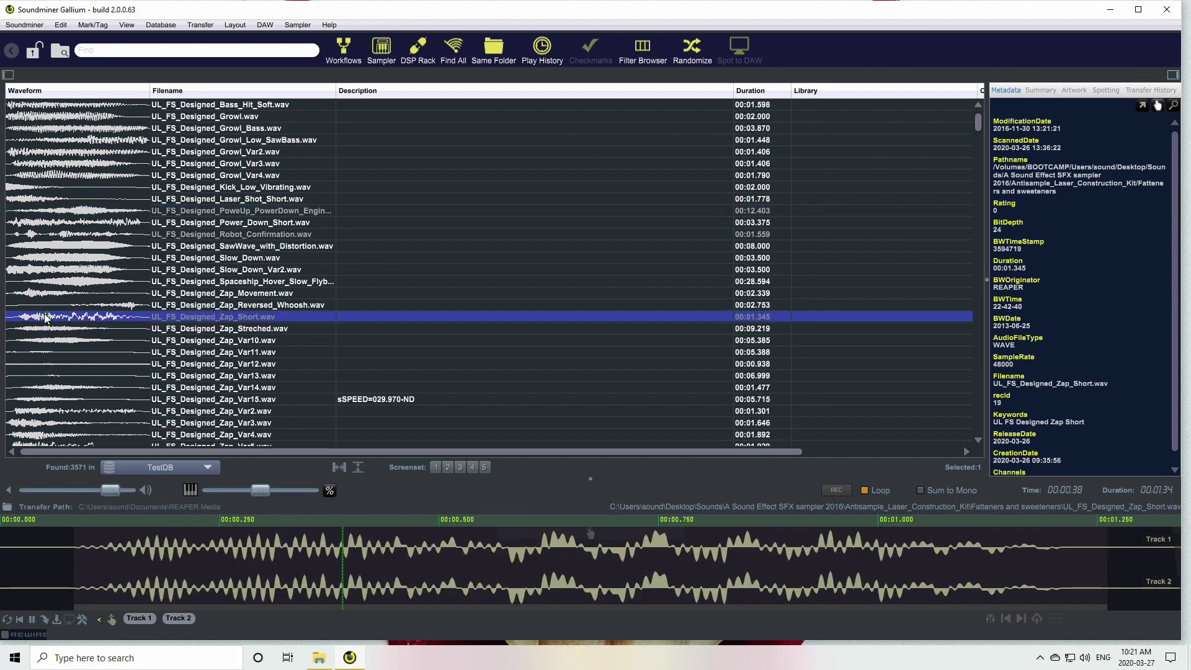
pyautogui.click(31, 339)
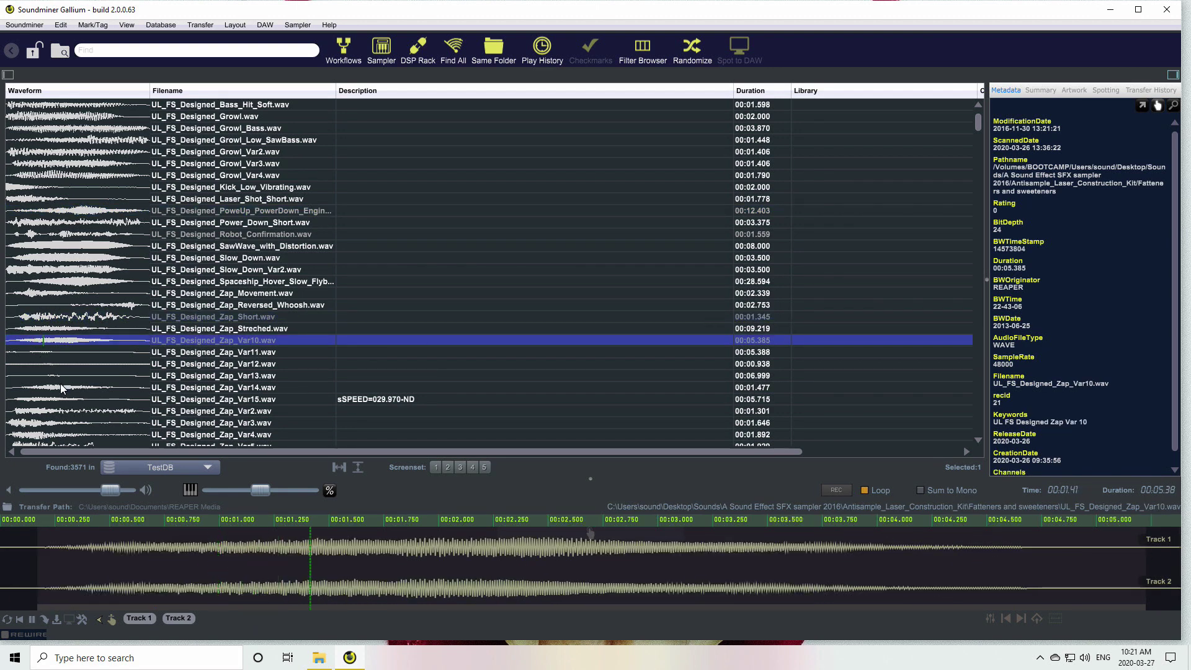
# Audition Zap_Var14 and Zap_Var15 from their list waveforms, and step through the files from Zap_Var11 down to Zap_Var14
pyautogui.click(60, 384)
pyautogui.click(88, 401)
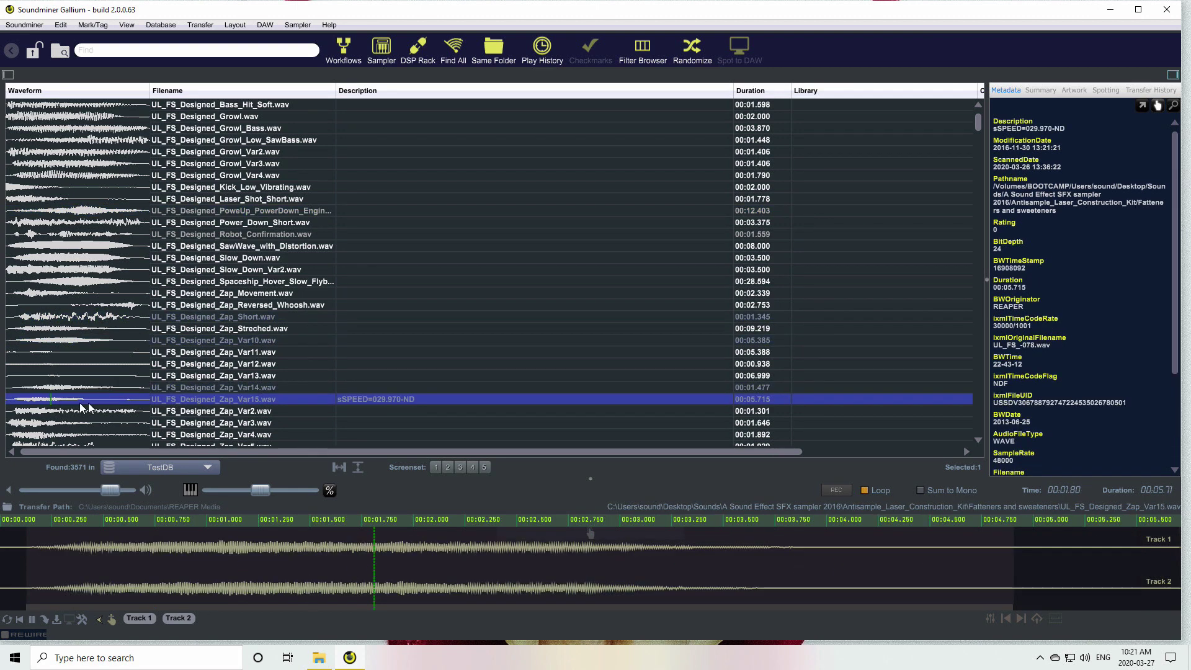
pyautogui.click(208, 351)
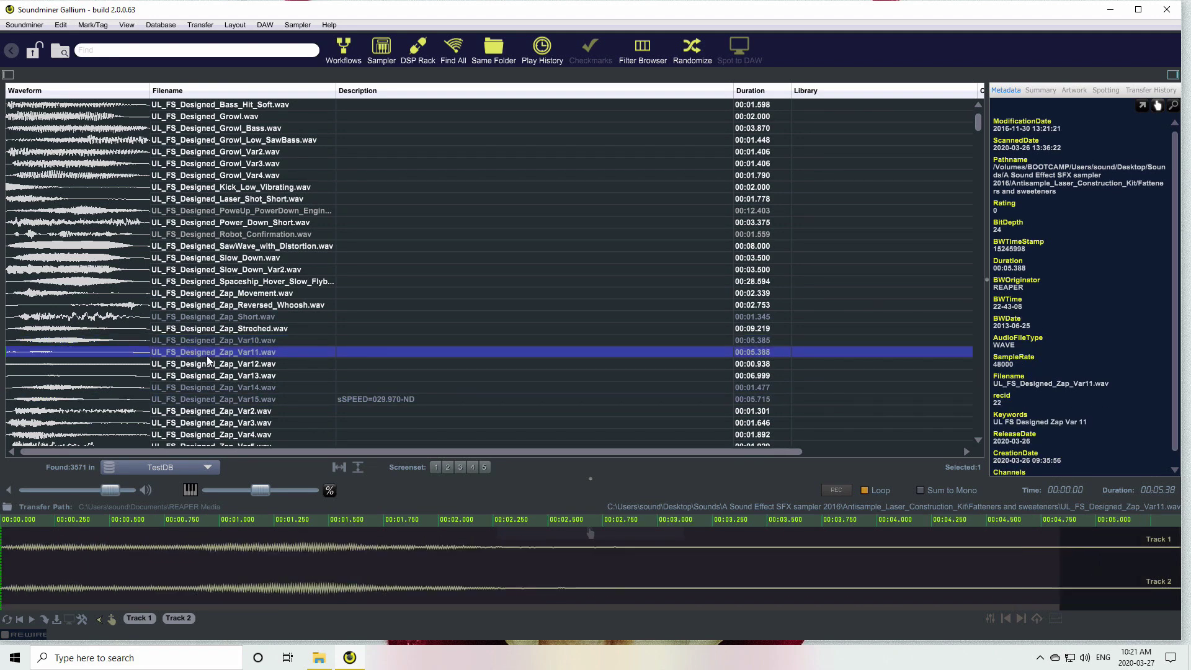
pyautogui.press('Down')
pyautogui.press('Down')
pyautogui.press('Down')
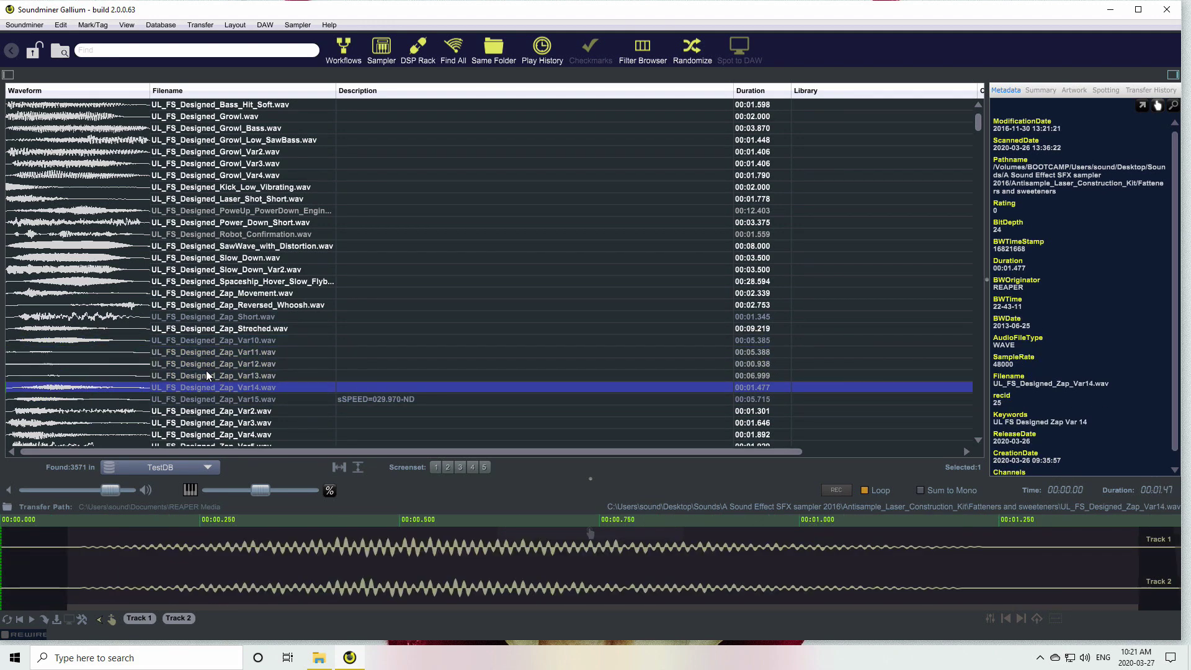
# Turn on AutoPlay and audition files by moving up the list to Zap_Streched and selecting Slow_Down and Laser_Shot_Short
pyautogui.click(83, 620)
pyautogui.press('Down')
pyautogui.press('Up')
pyautogui.press('Up')
pyautogui.press('Up')
pyautogui.press('Up')
pyautogui.press('Up')
pyautogui.press('Up')
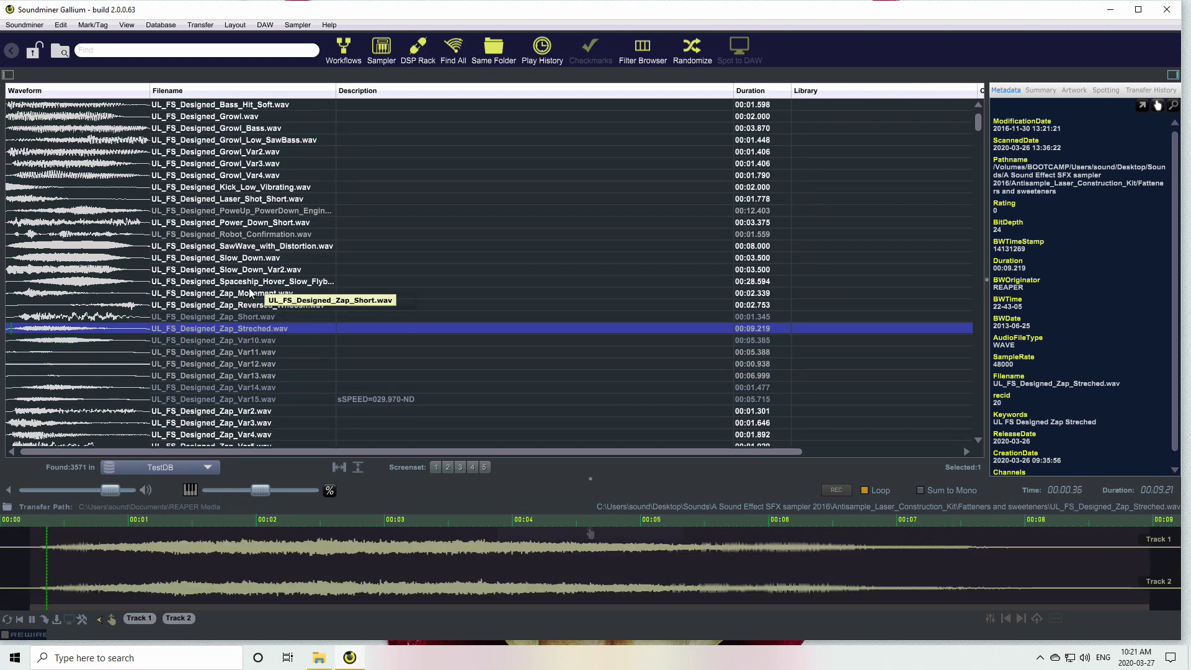
pyautogui.click(233, 255)
pyautogui.click(232, 200)
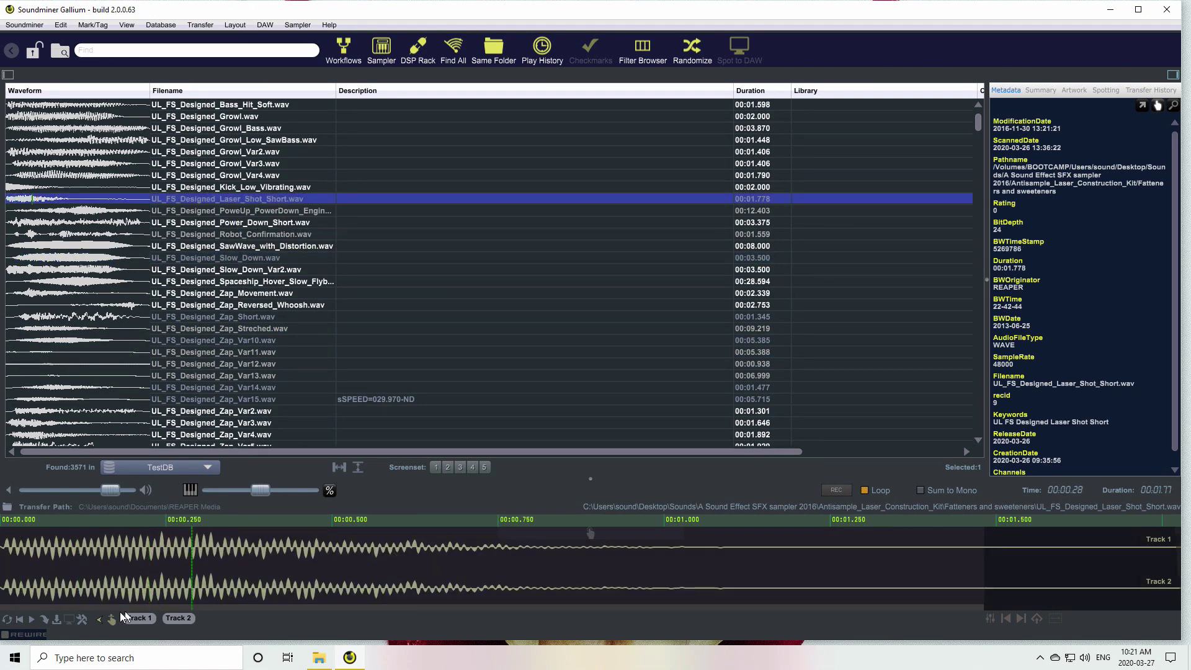
# Turn off AutoPlay, select the 515_Foley_Footsteps_Timber_High_Heel_Walk file, and play it from a point in the player waveform
pyautogui.click(82, 619)
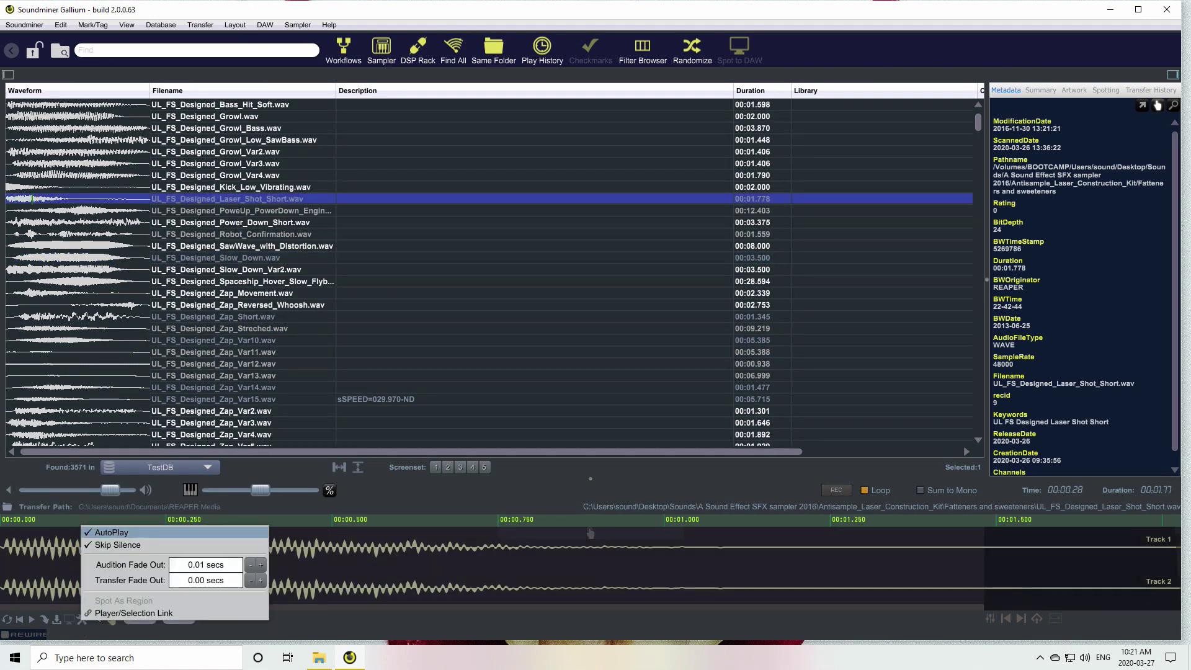
pyautogui.click(120, 534)
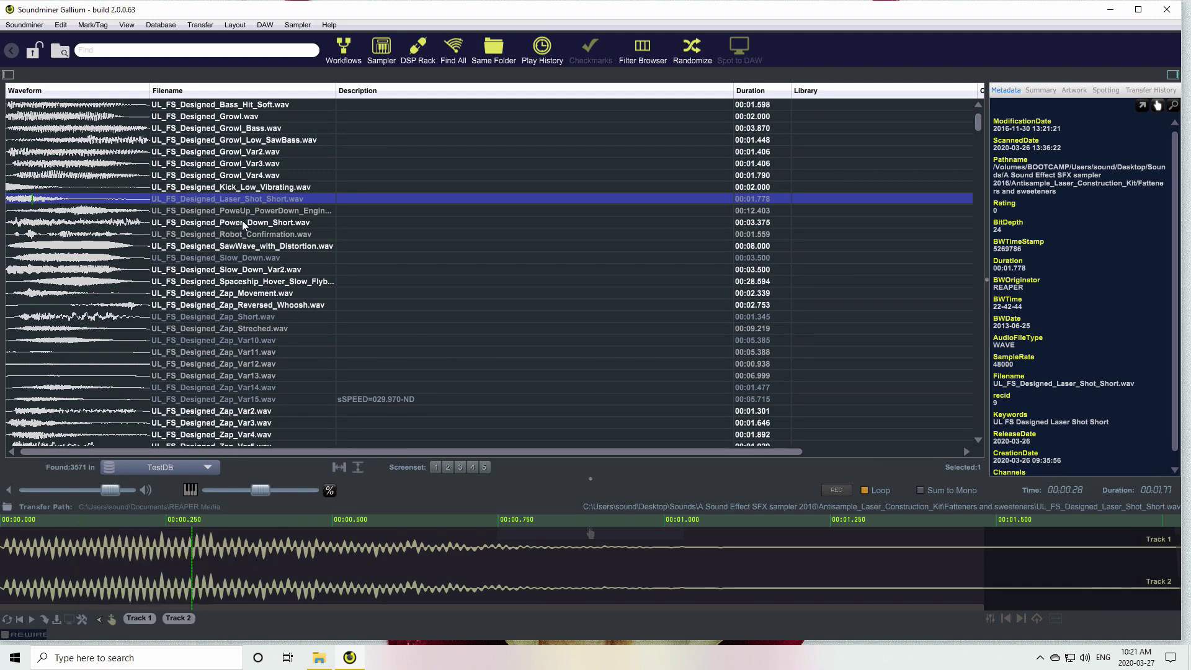
pyautogui.moveTo(983, 120); pyautogui.dragTo(976, 253)
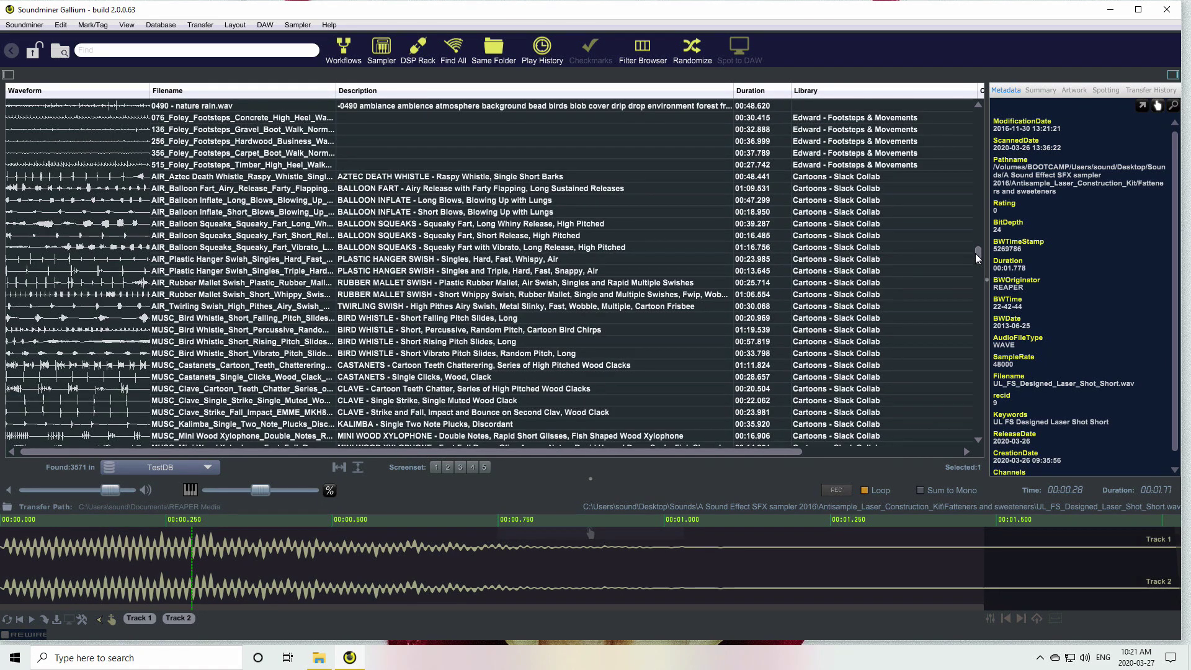
pyautogui.click(229, 169)
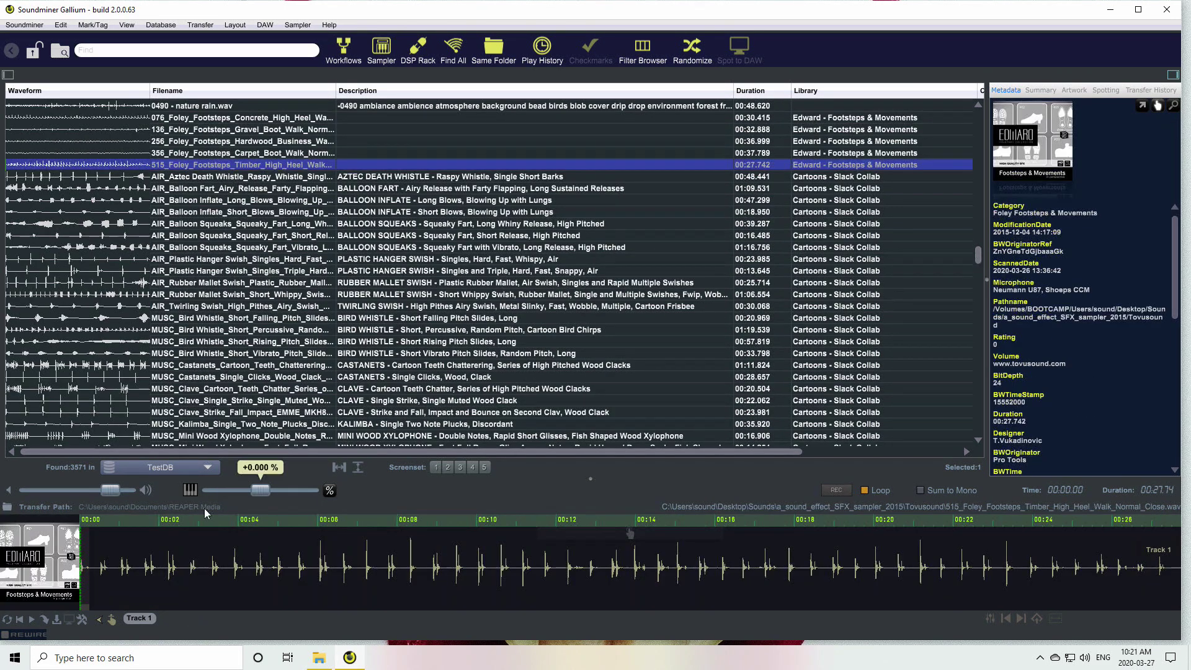
pyautogui.click(198, 577)
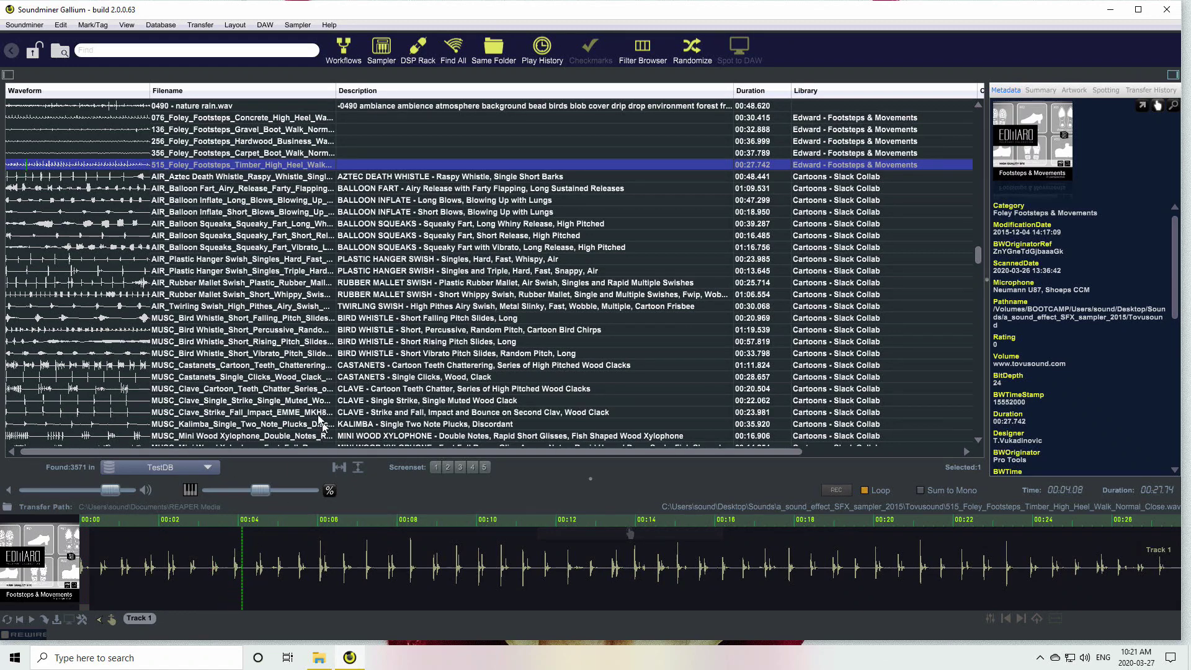
# Expand the results rows, select the MUSC_Cowbell_Short_Rapid_Shakes file, and play it from a point in the player waveform
pyautogui.scroll(-6, 315, 408)
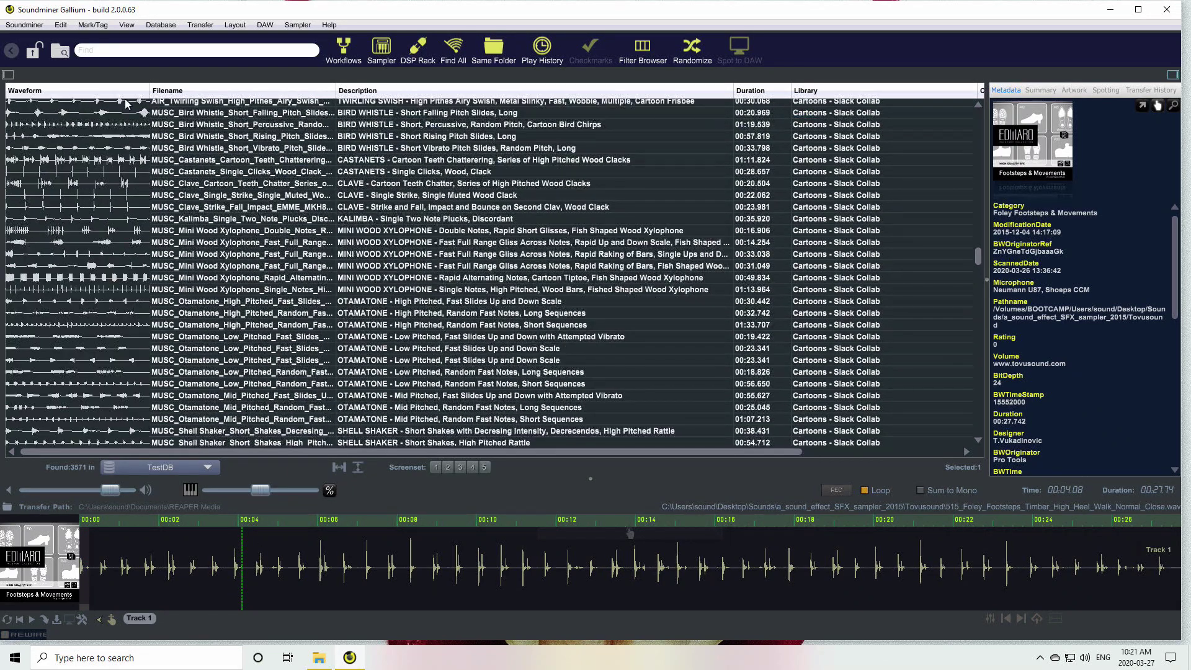
pyautogui.click(358, 469)
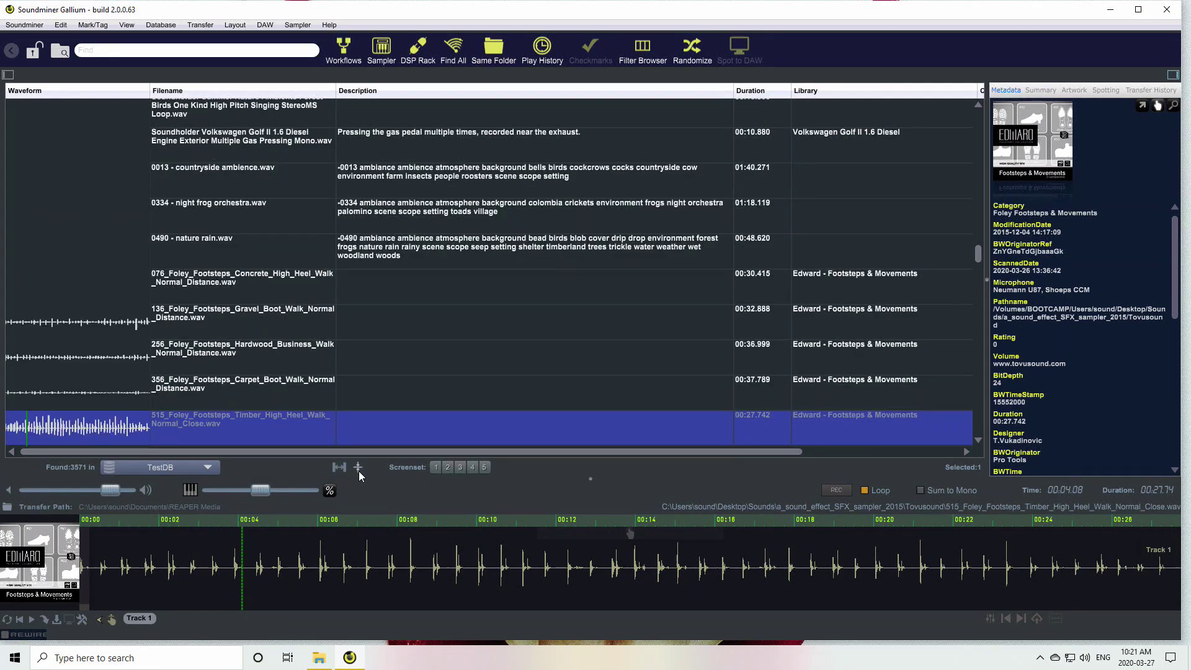
pyautogui.moveTo(976, 254); pyautogui.dragTo(967, 324)
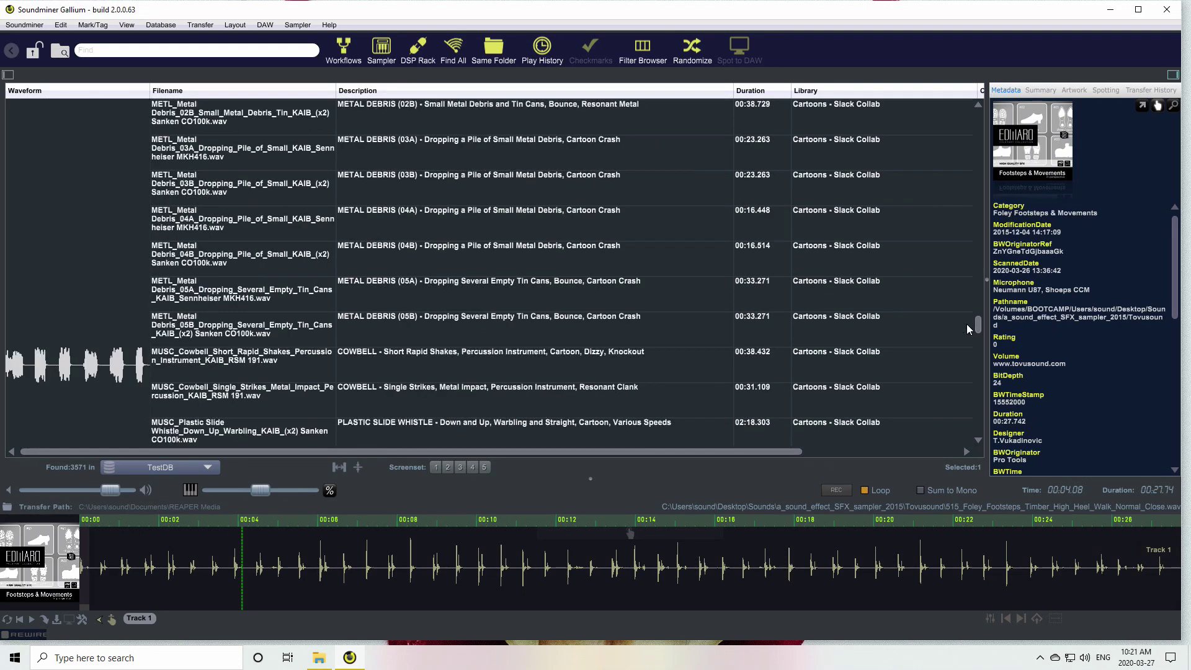
pyautogui.click(178, 363)
pyautogui.click(271, 571)
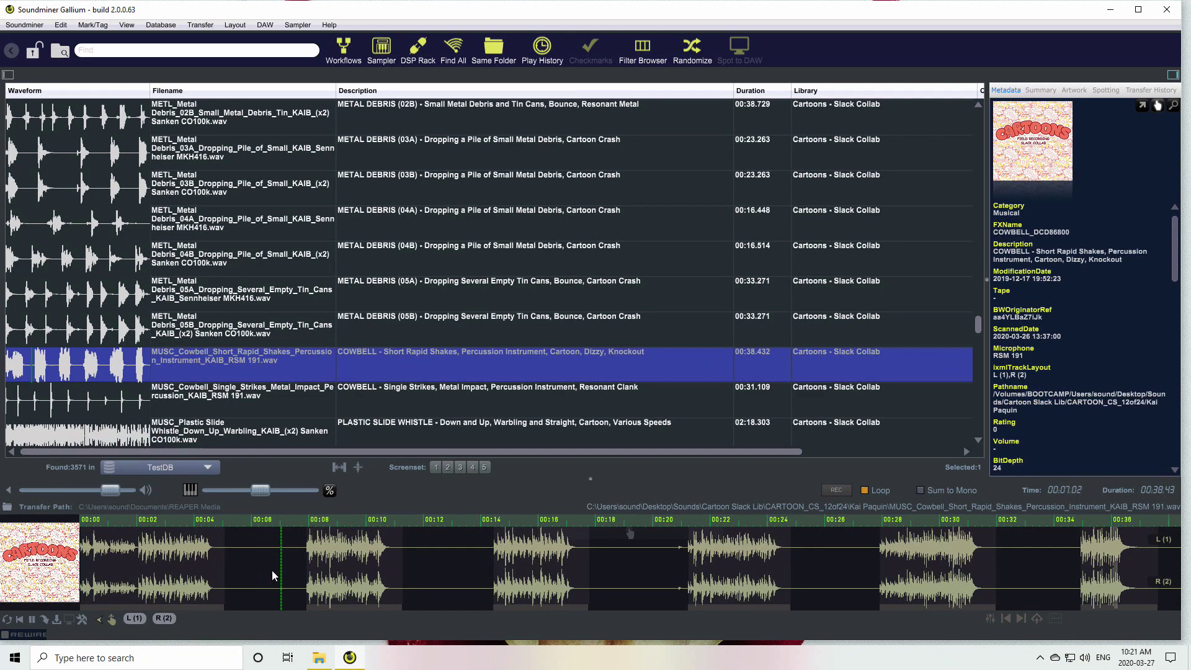
# Check the player options, audition the cowbell sound from its second burst and from the beginning, and lower the playback volume
pyautogui.click(83, 619)
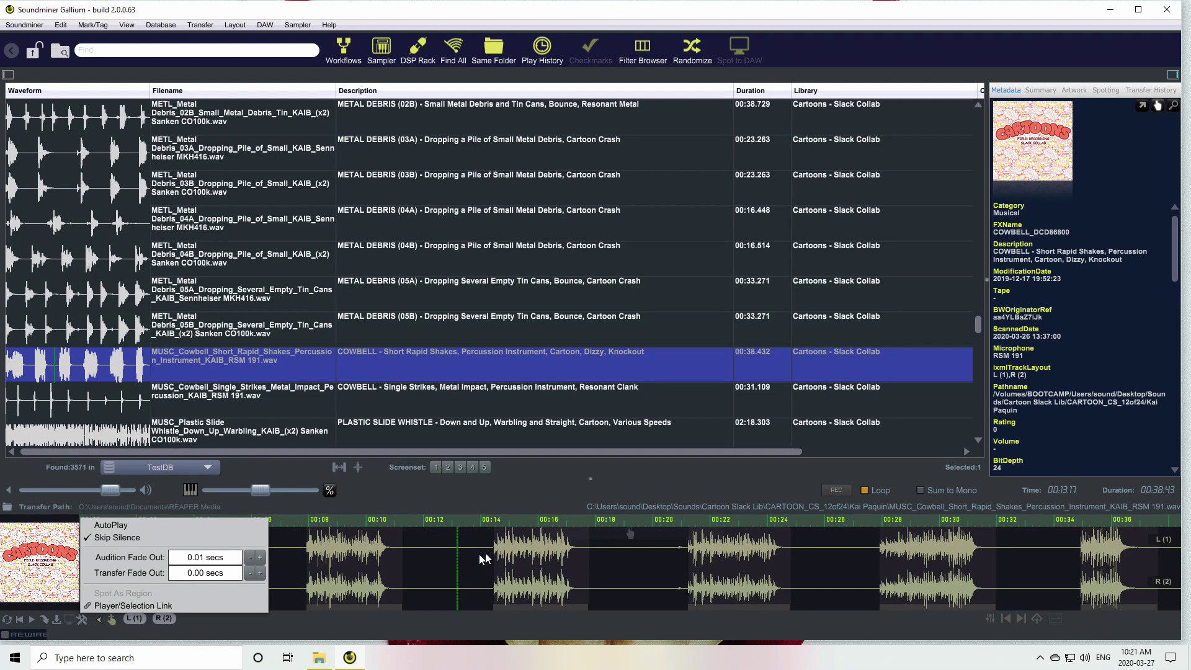
pyautogui.click(311, 588)
pyautogui.click(317, 590)
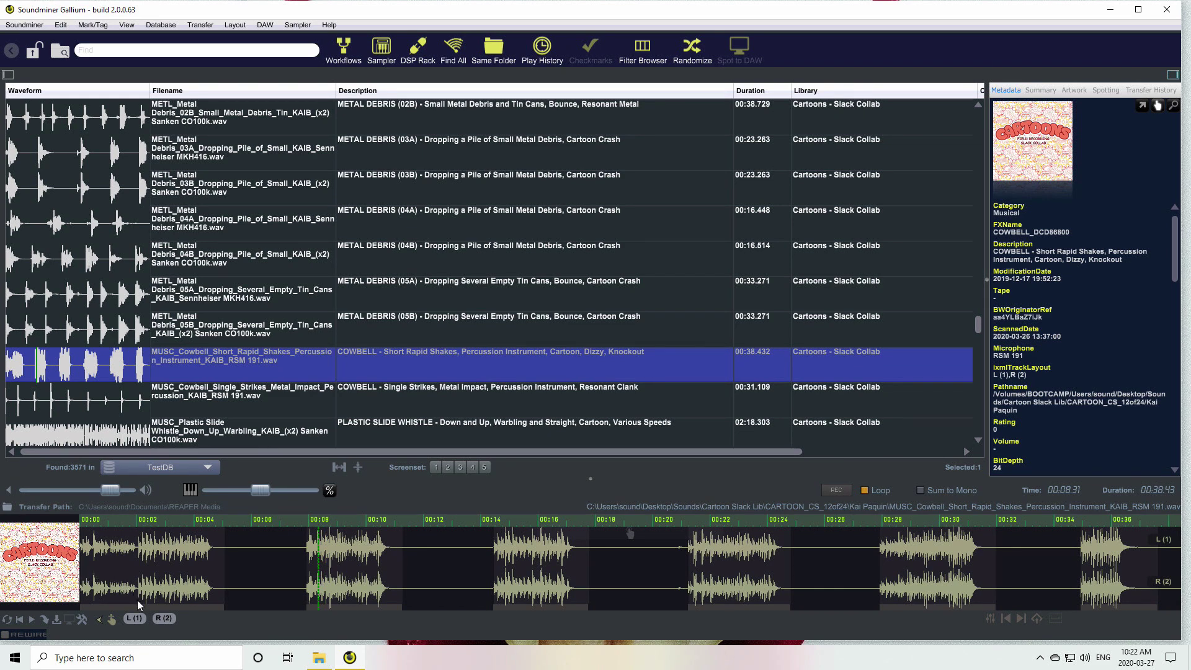
pyautogui.click(85, 590)
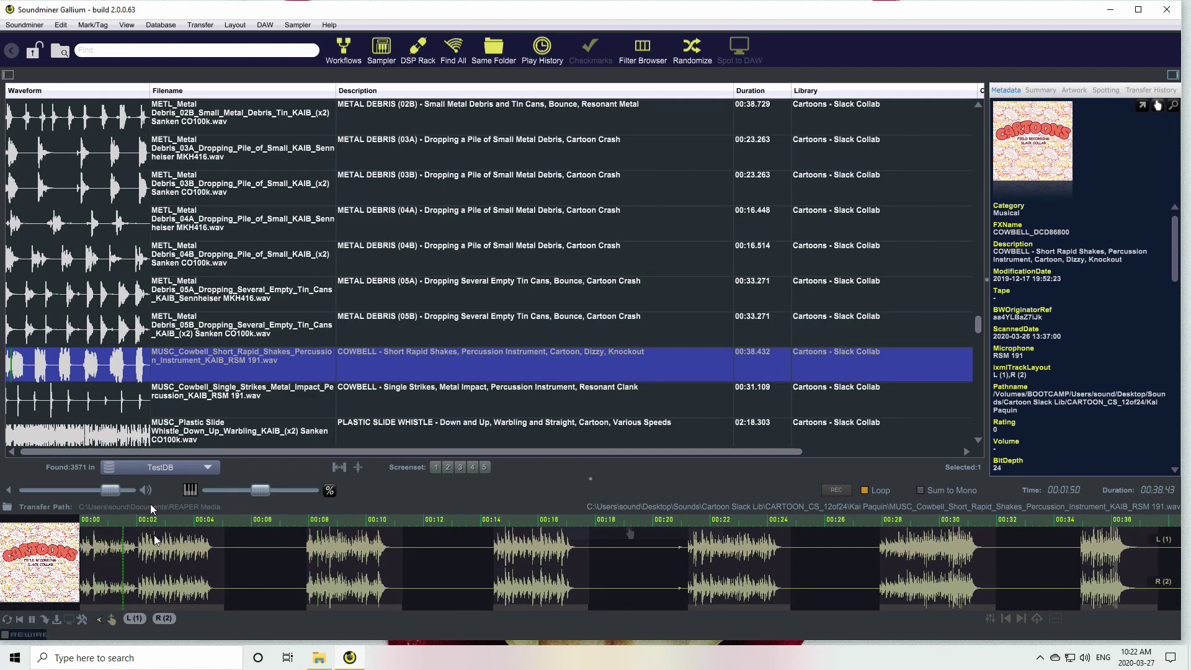
pyautogui.moveTo(111, 491); pyautogui.dragTo(79, 491)
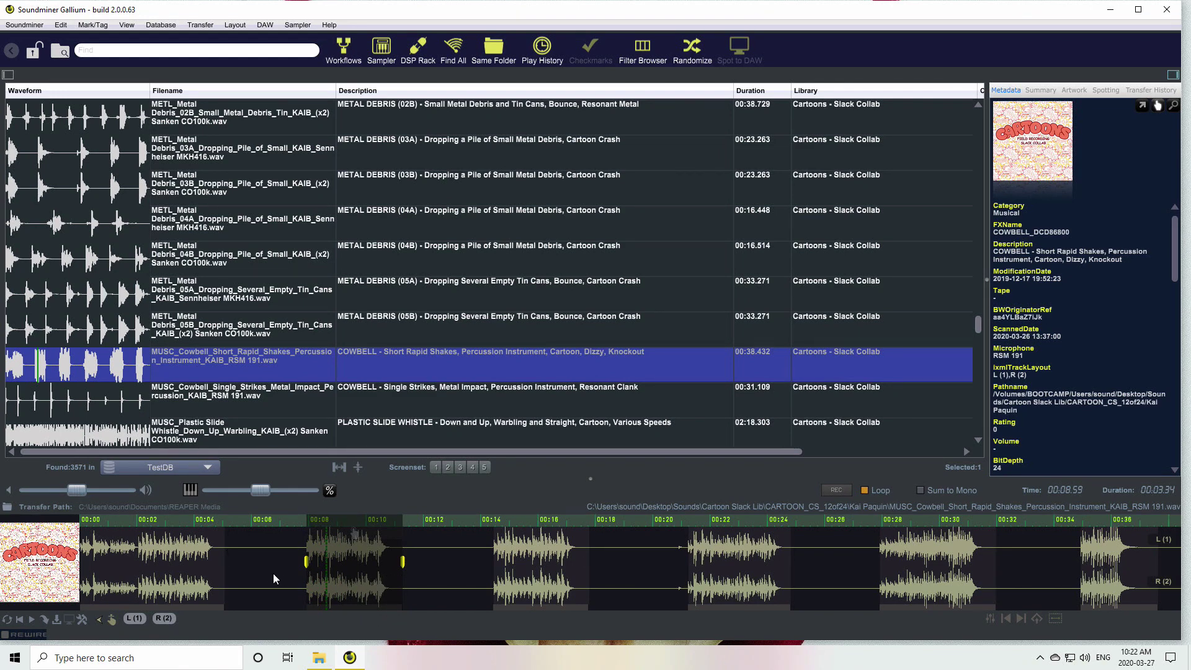
# Select the second cowbell burst in the player waveform, replace it with the third, and trim that region's edges to about 3.25 seconds
pyautogui.moveTo(402, 578)
pyautogui.mouseDown()
pyautogui.moveTo(360, 568)
pyautogui.moveTo(412, 566)
pyautogui.moveTo(396, 568)
pyautogui.mouseUp()
pyautogui.moveTo(477, 575); pyautogui.dragTo(589, 581)
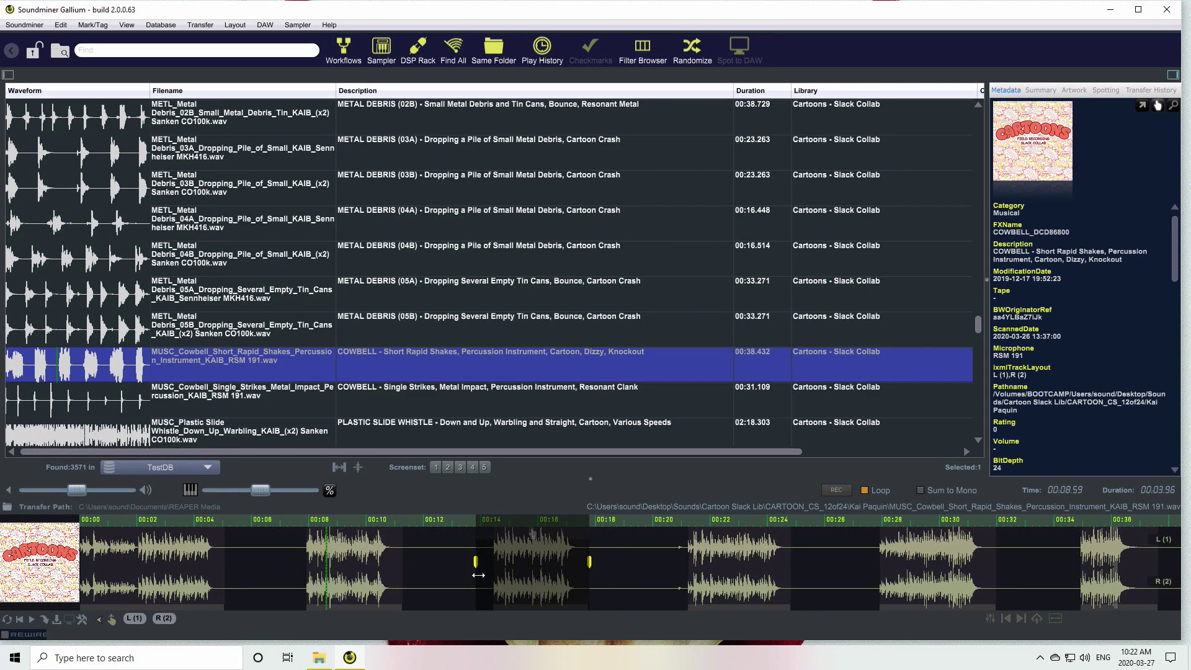
pyautogui.moveTo(477, 575)
pyautogui.mouseDown()
pyautogui.moveTo(501, 561)
pyautogui.moveTo(490, 576)
pyautogui.moveTo(668, 561)
pyautogui.moveTo(631, 563)
pyautogui.moveTo(651, 563)
pyautogui.mouseUp()
pyautogui.scroll(10, 488, 560)
pyautogui.scroll(-10, 652, 563)
pyautogui.scroll(10, 587, 560)
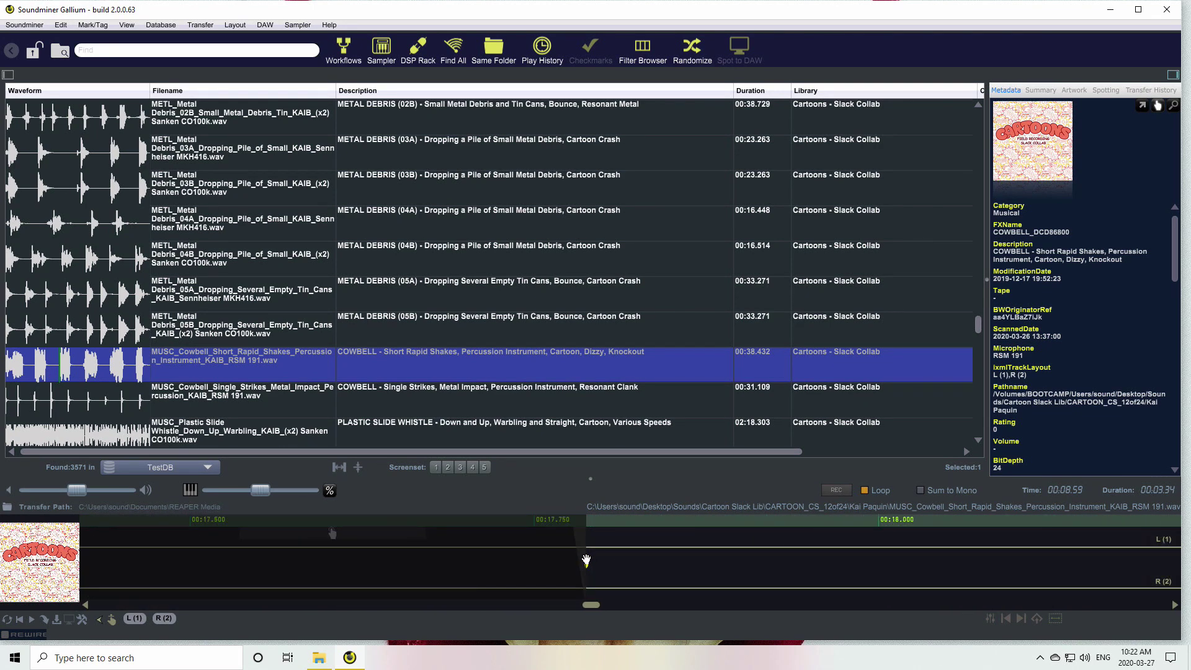
pyautogui.moveTo(588, 561); pyautogui.dragTo(468, 560)
pyautogui.scroll(-10, 467, 560)
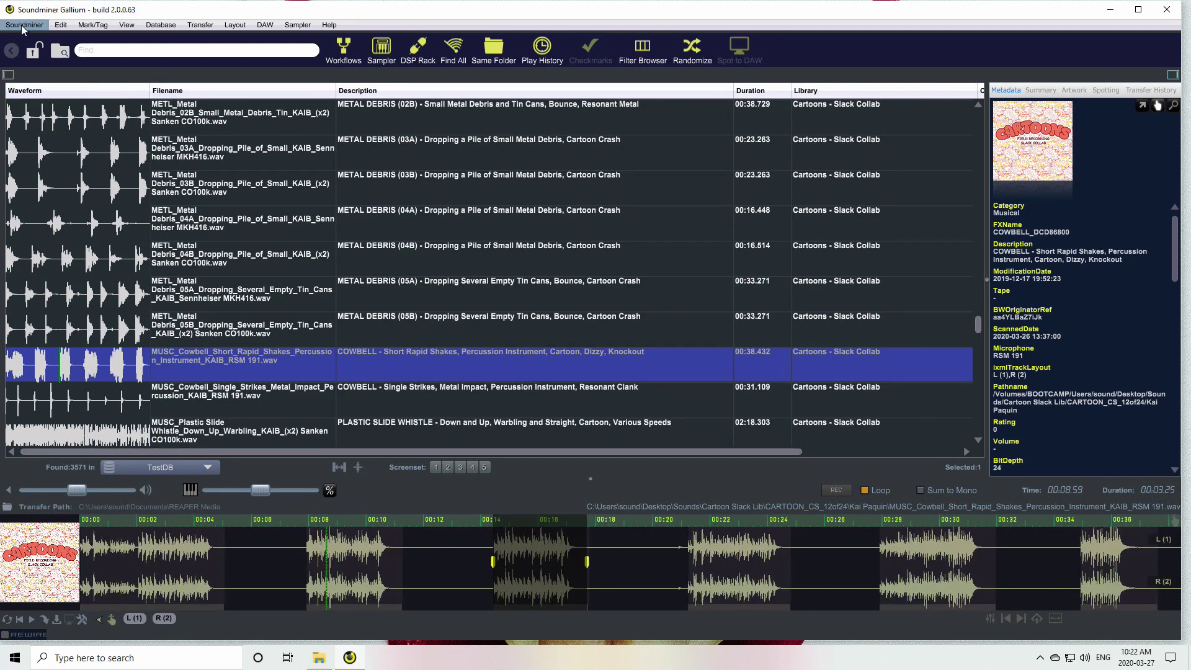
# Set Zoom to Duration to 2 seconds in the Waveform preferences and close the preferences
pyautogui.click(23, 25)
pyautogui.click(38, 81)
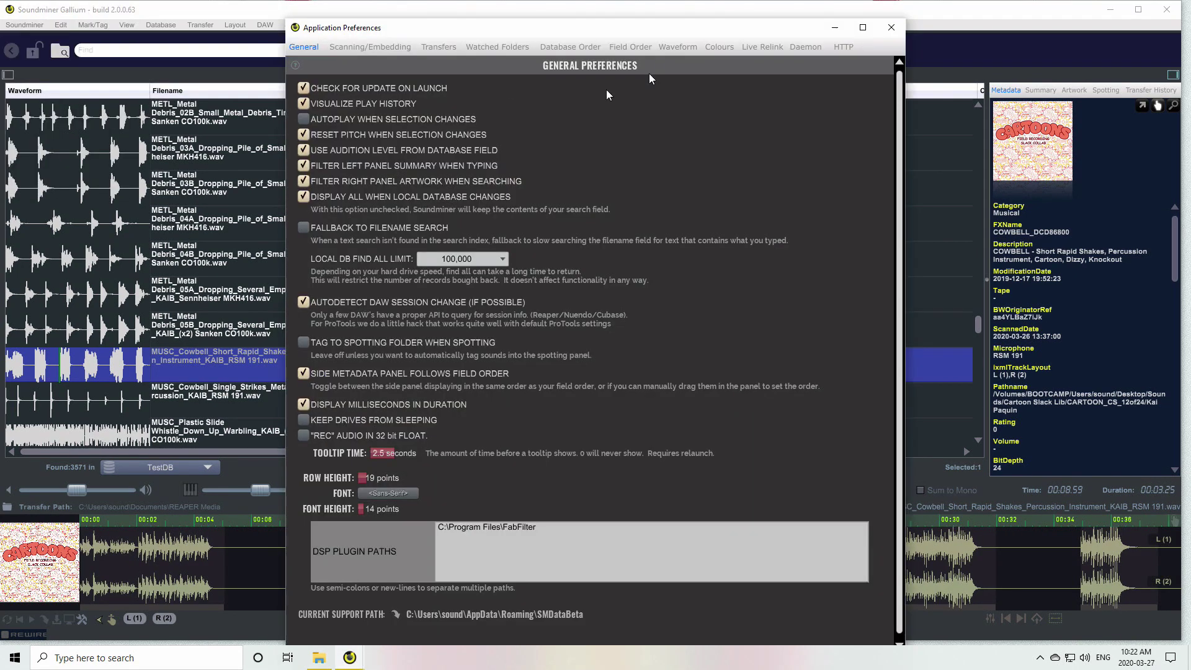
pyautogui.click(672, 49)
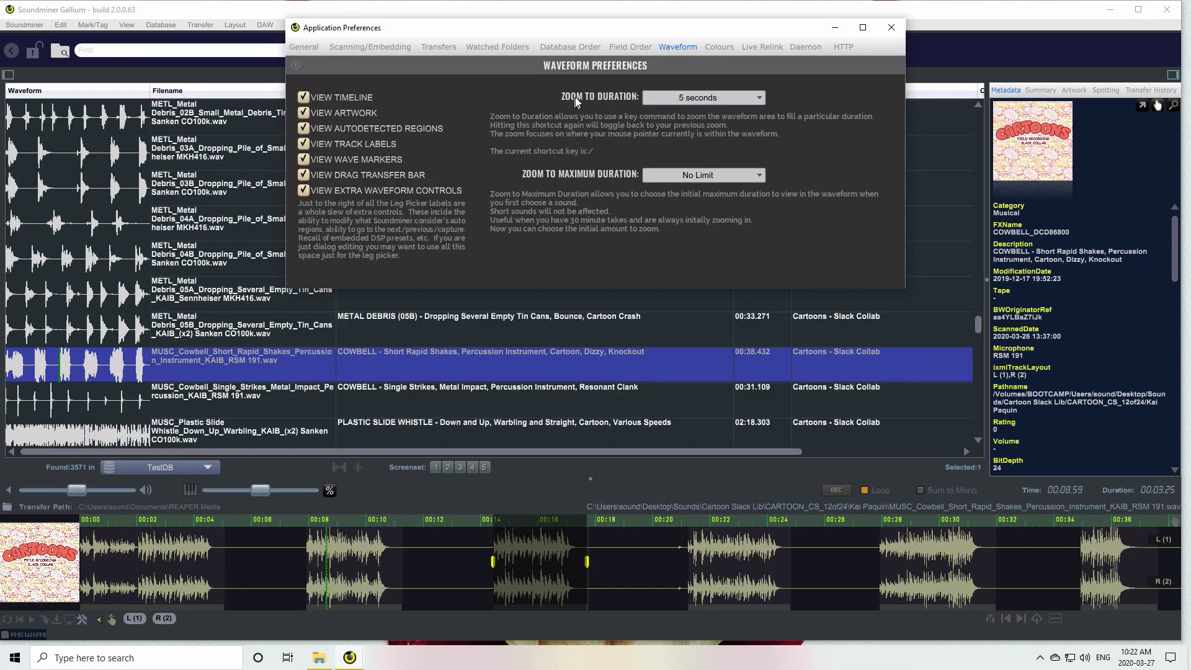
pyautogui.click(700, 101)
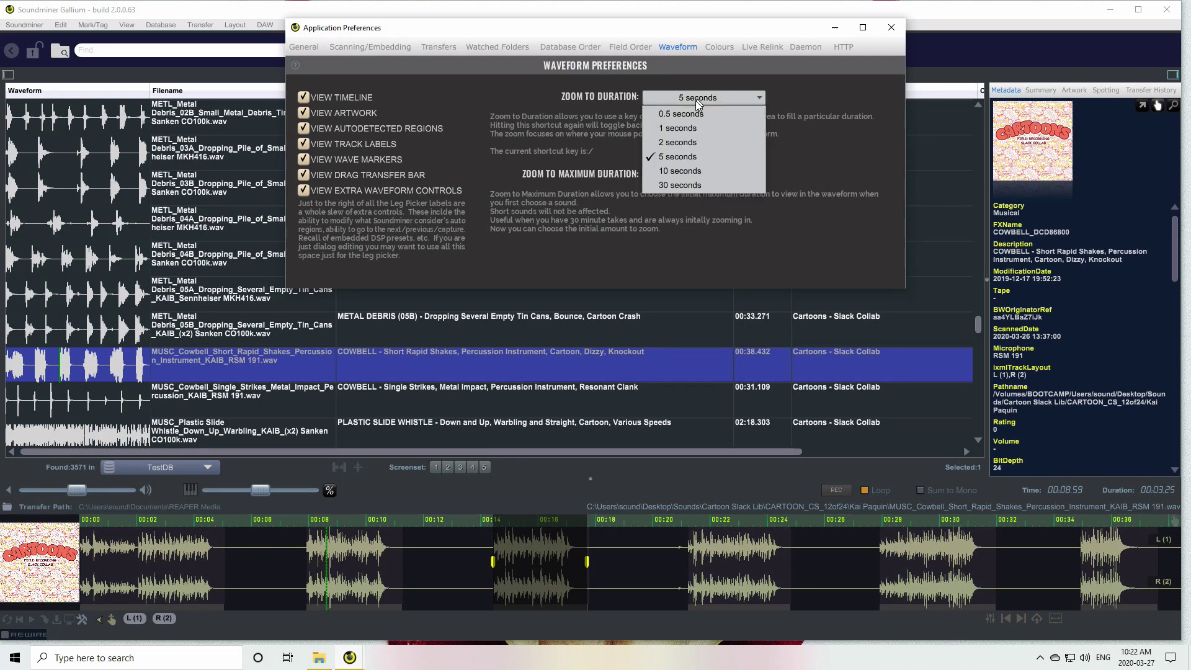
pyautogui.click(676, 149)
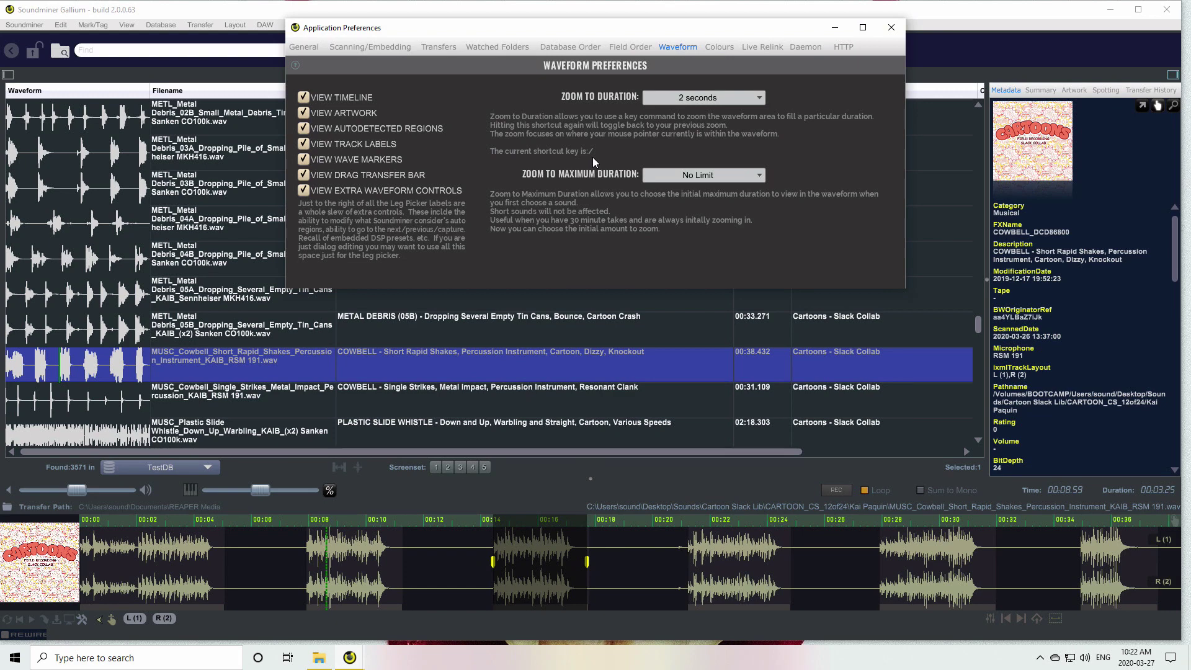
pyautogui.click(892, 27)
# Play the cowbell sound from about 25 seconds, and toggle the 2-second zoom around its fifth burst and the end of its fourth
pyautogui.click(806, 562)
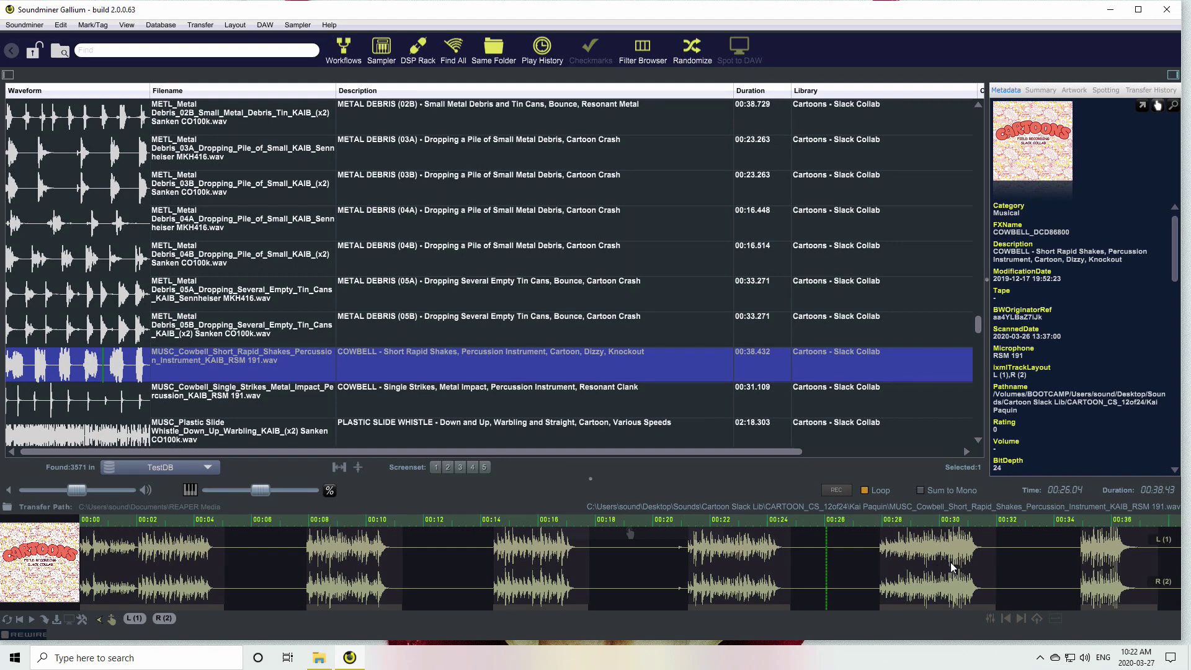
pyautogui.scroll(5, 954, 566)
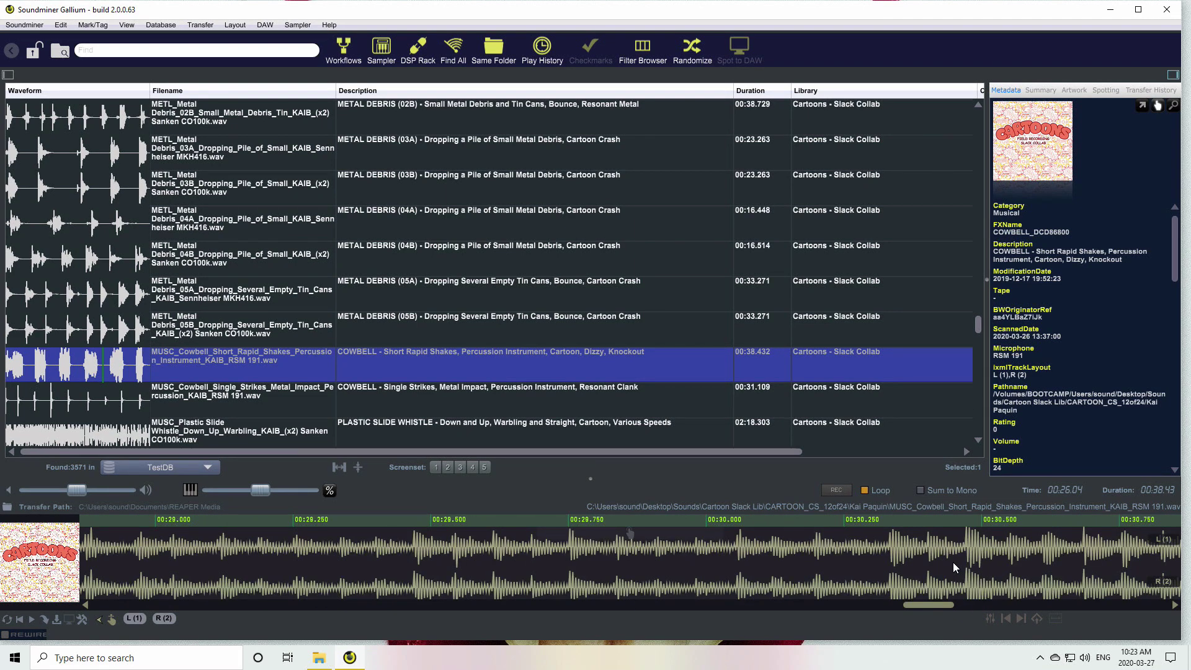
pyautogui.scroll(-5, 953, 563)
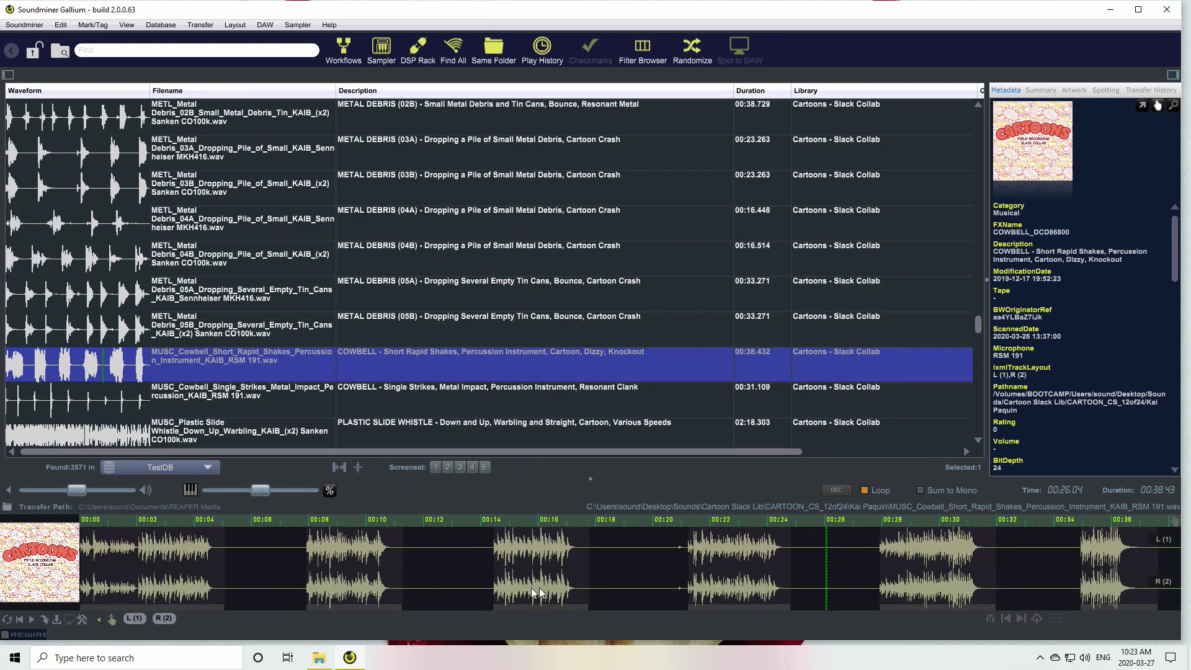
pyautogui.scroll(5, 770, 569)
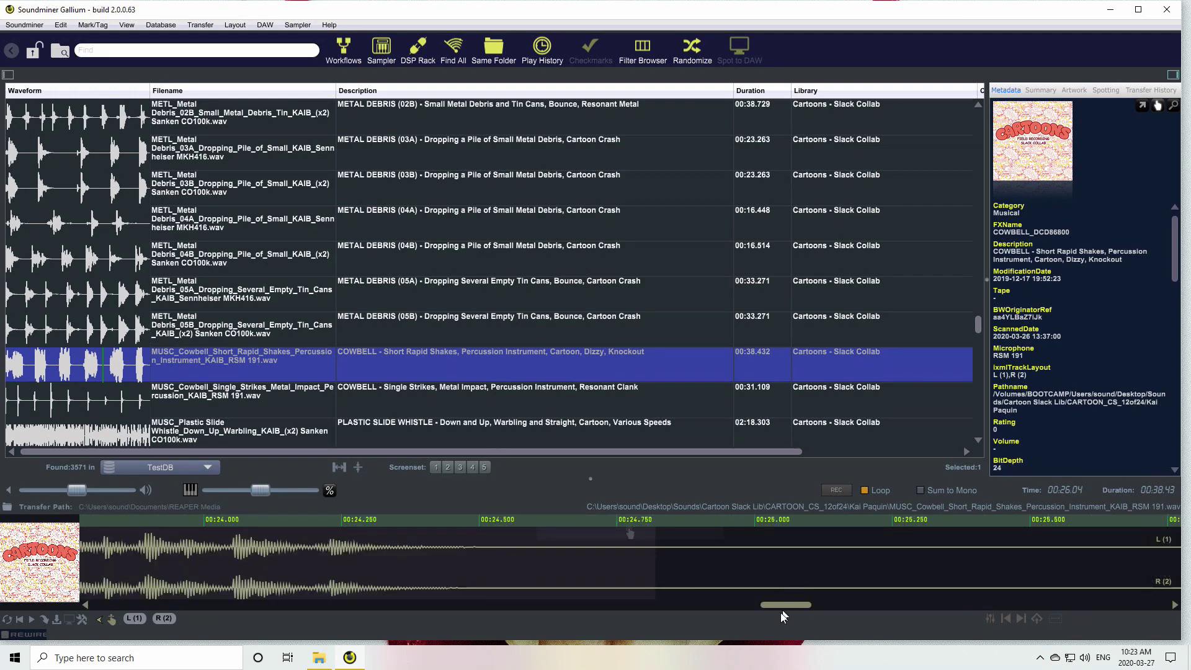
pyautogui.moveTo(769, 605); pyautogui.dragTo(617, 605)
# Zoom out the player waveform gradually, shift it along the timeline in both directions, and return to the full-length view
pyautogui.scroll(-5, 635, 569)
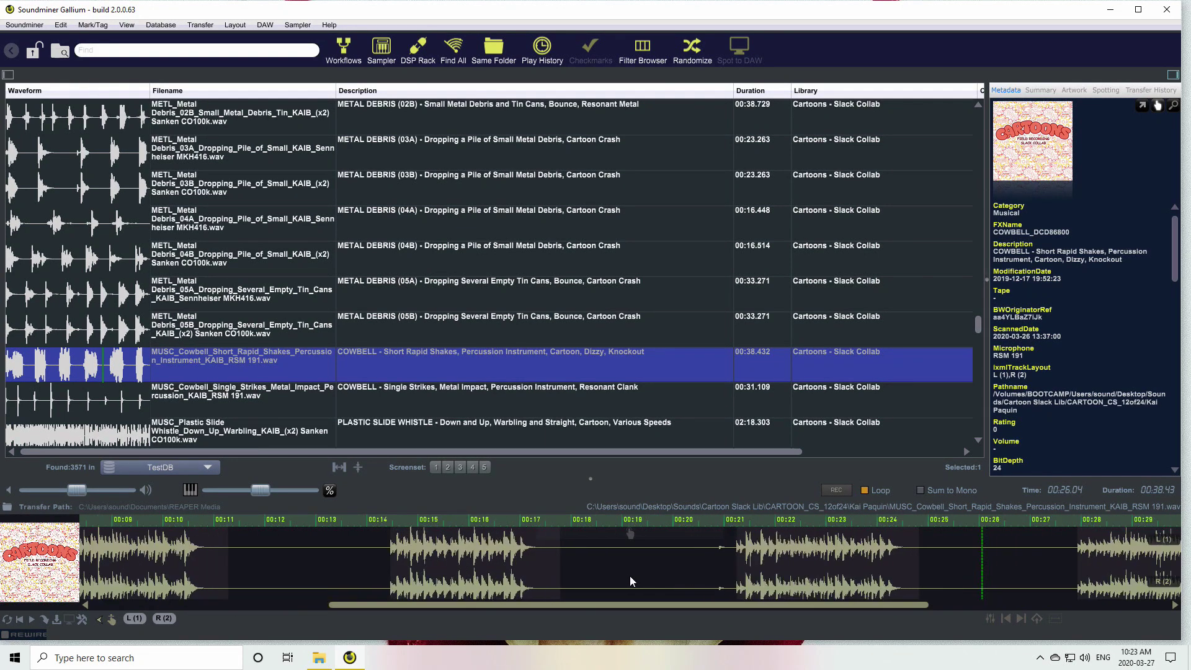
pyautogui.scroll(-3, 629, 576)
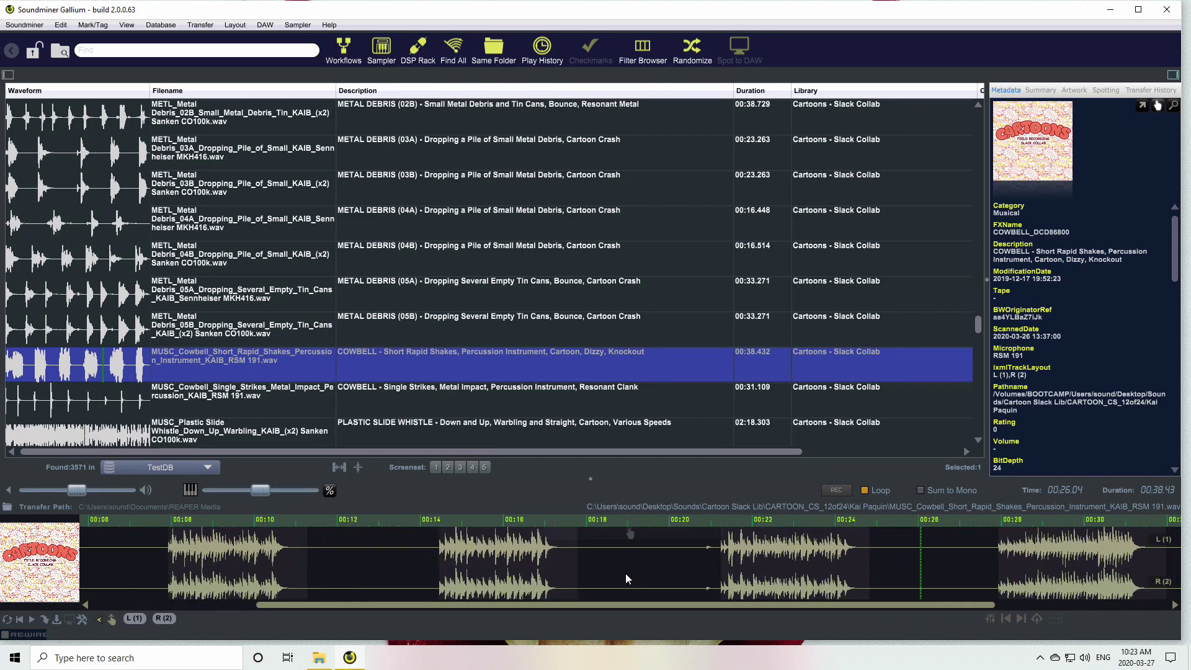
pyautogui.hscroll(5, 624, 574)
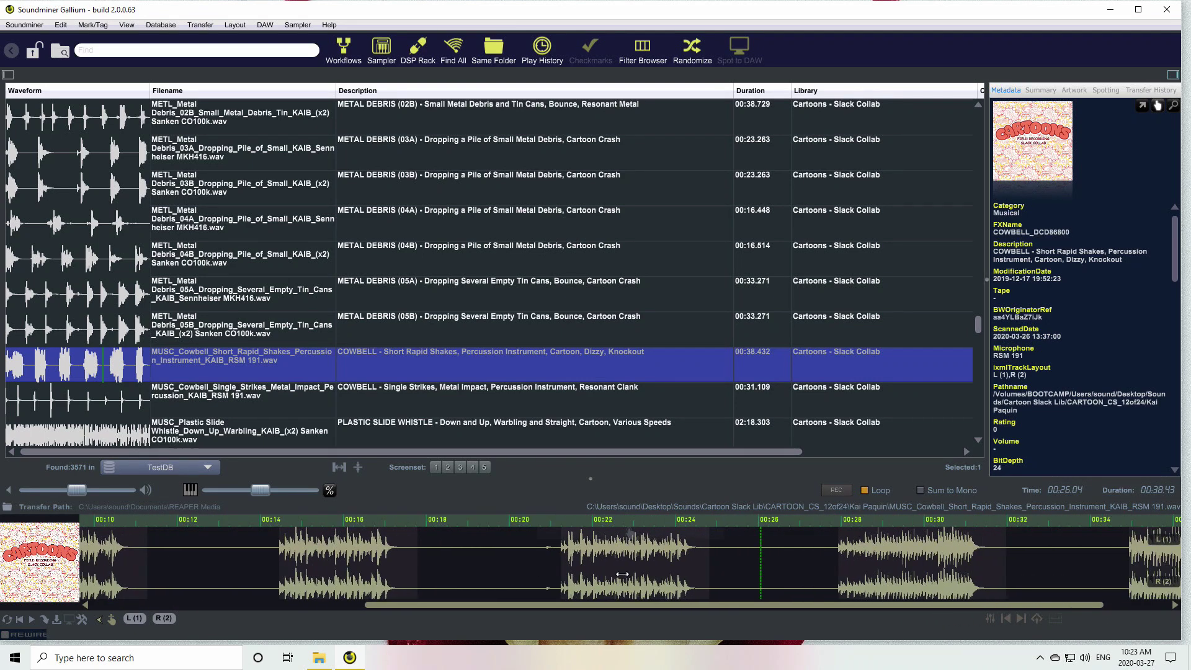
pyautogui.hscroll(-10, 622, 574)
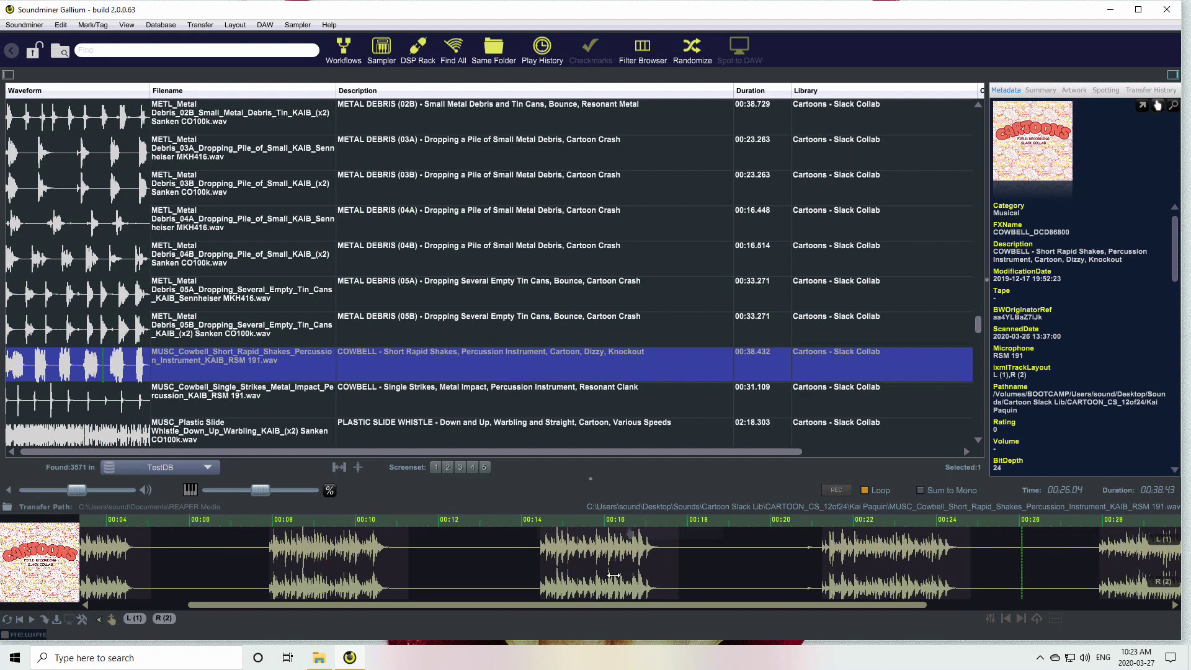
pyautogui.hscroll(3, 613, 576)
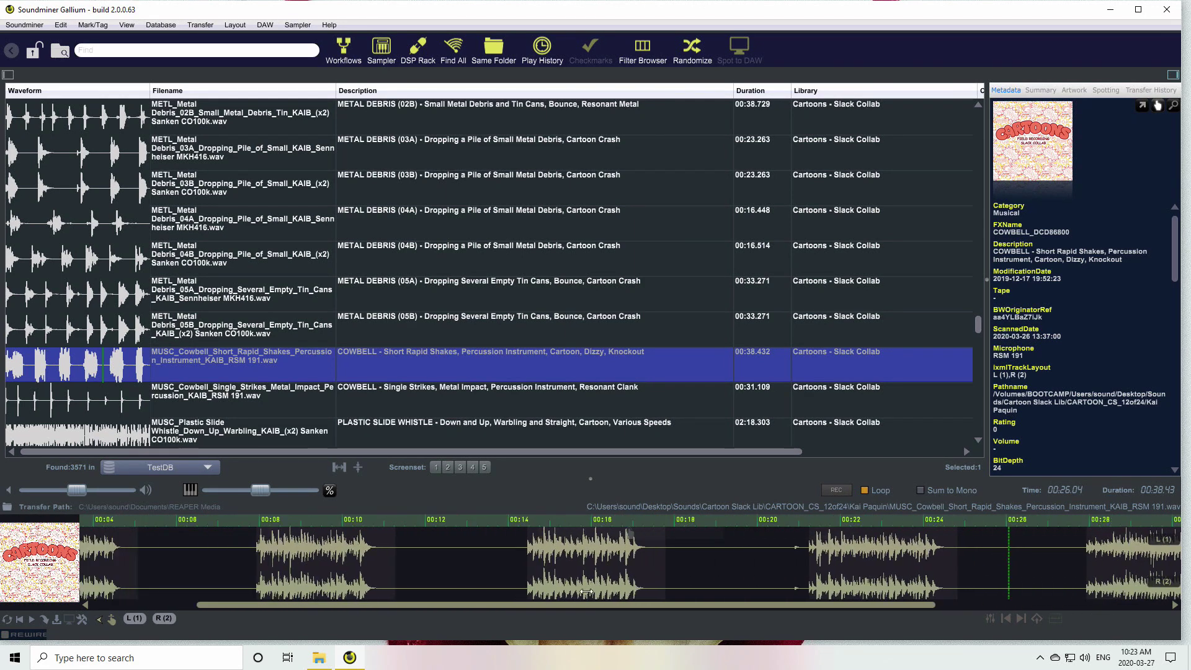
pyautogui.scroll(-5, 587, 591)
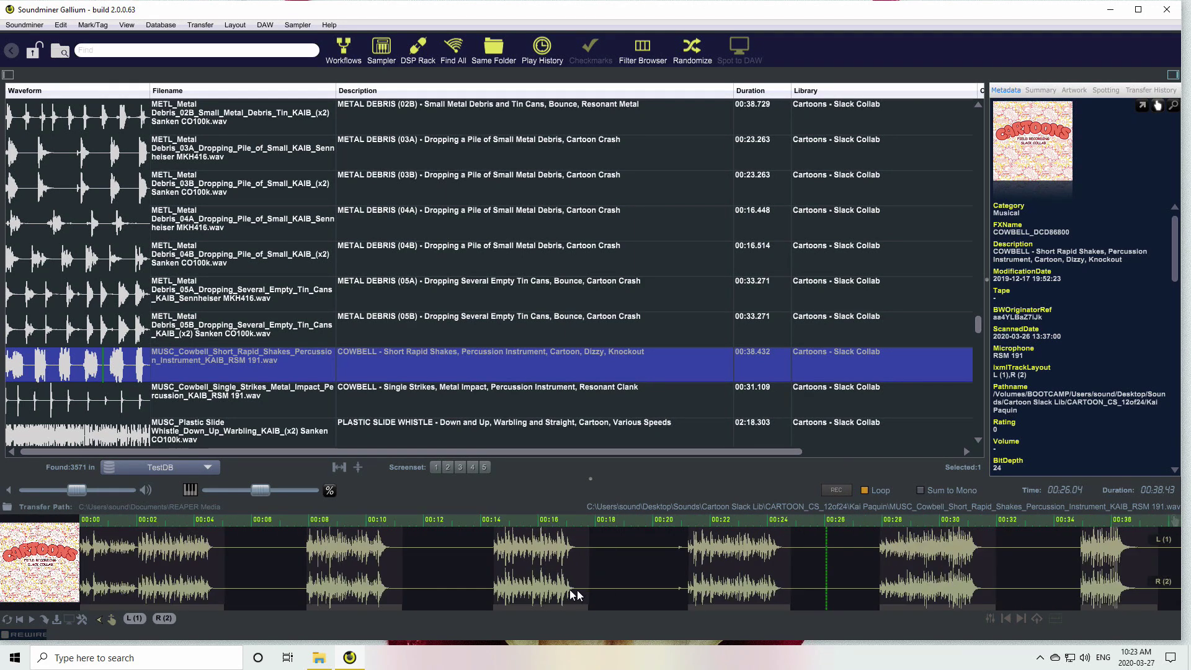
# Audition the cowbell sound from its second burst, raise the playback pitch and reset it, and play the second burst again
pyautogui.click(288, 583)
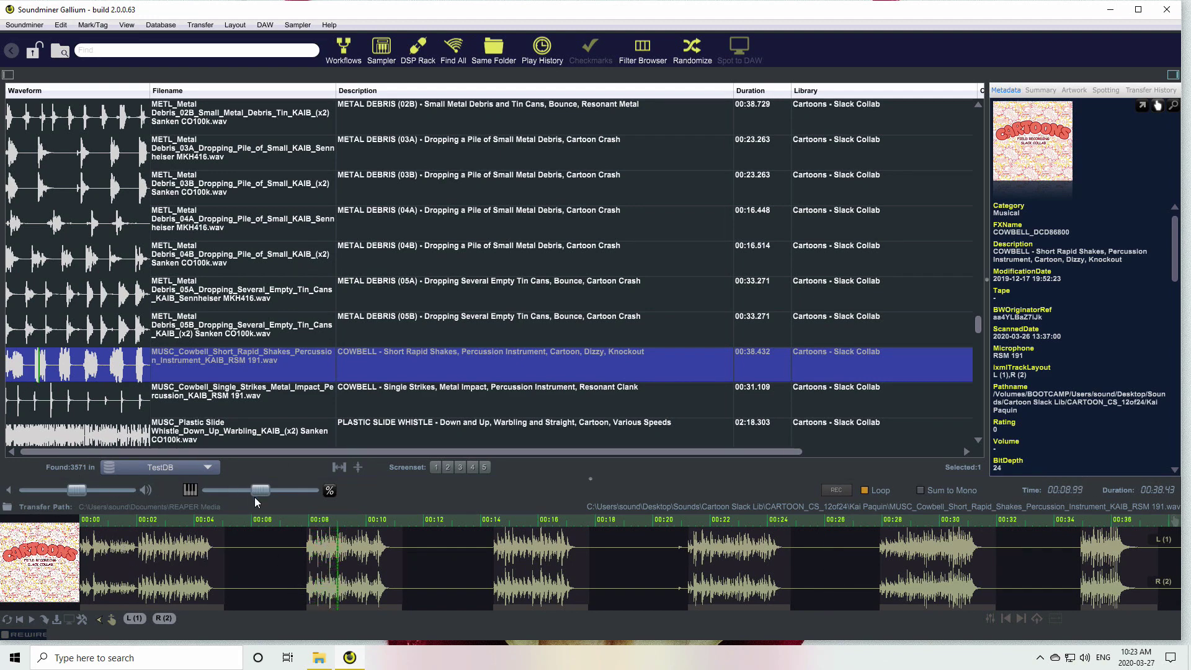
pyautogui.moveTo(264, 494)
pyautogui.moveTo(261, 490); pyautogui.dragTo(285, 490)
pyautogui.doubleClick(285, 491)
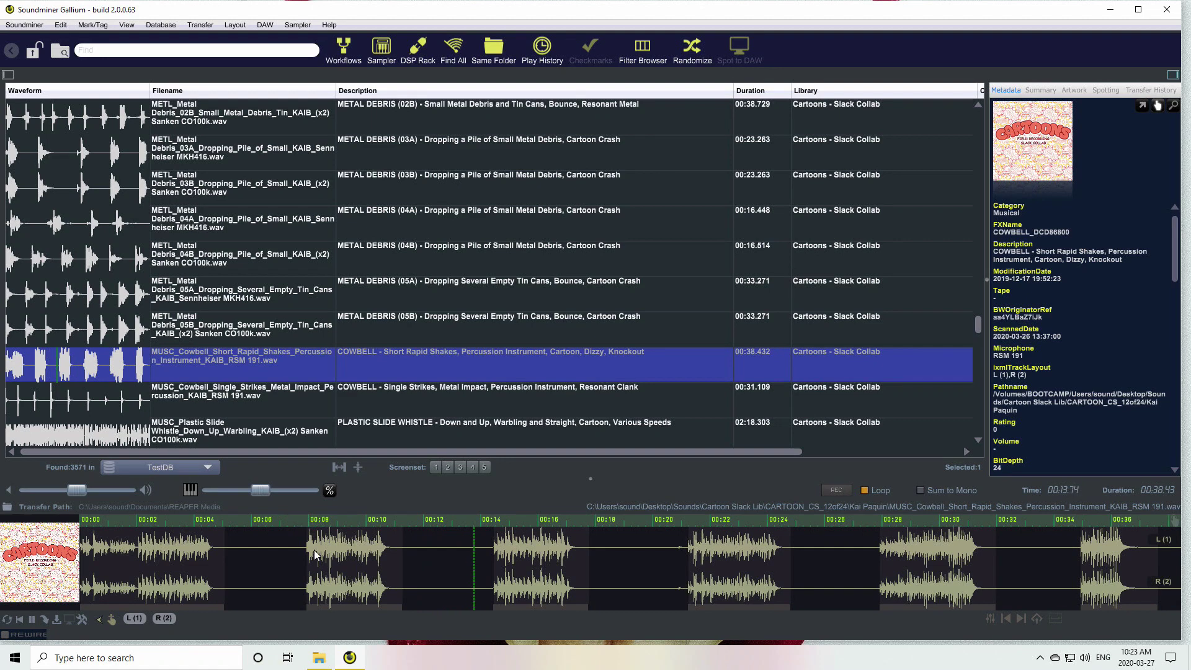
pyautogui.click(334, 599)
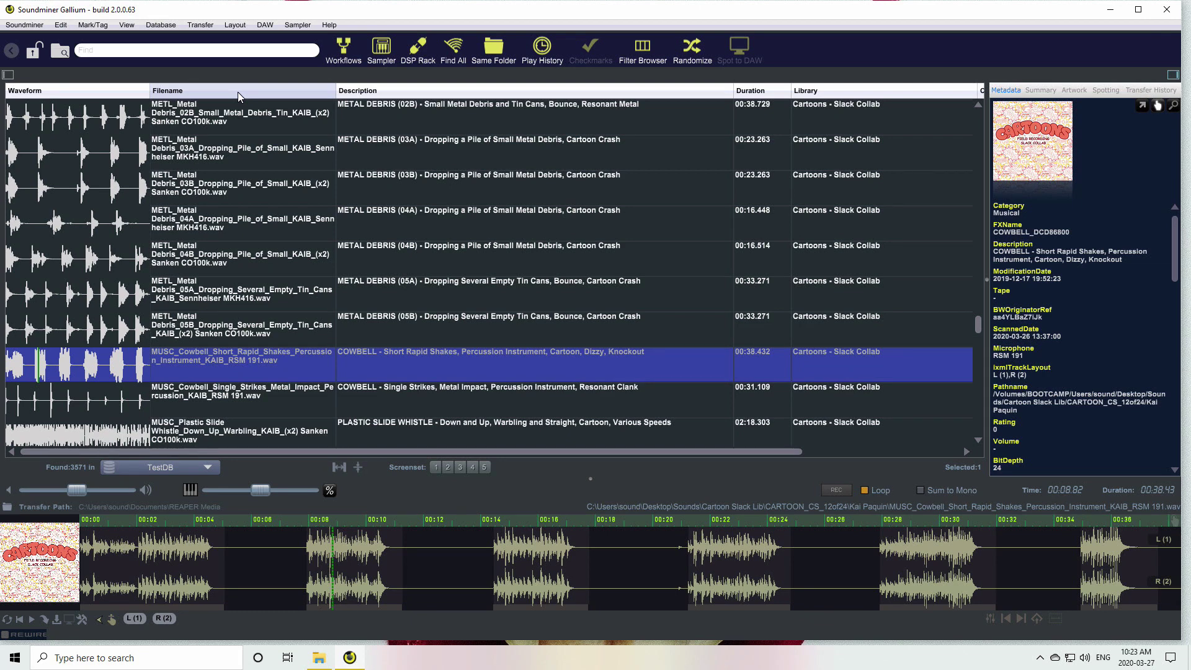
# Store the current layout, with its Waveform column and tall rows, in layout slot 1
pyautogui.click(235, 26)
pyautogui.moveTo(267, 50)
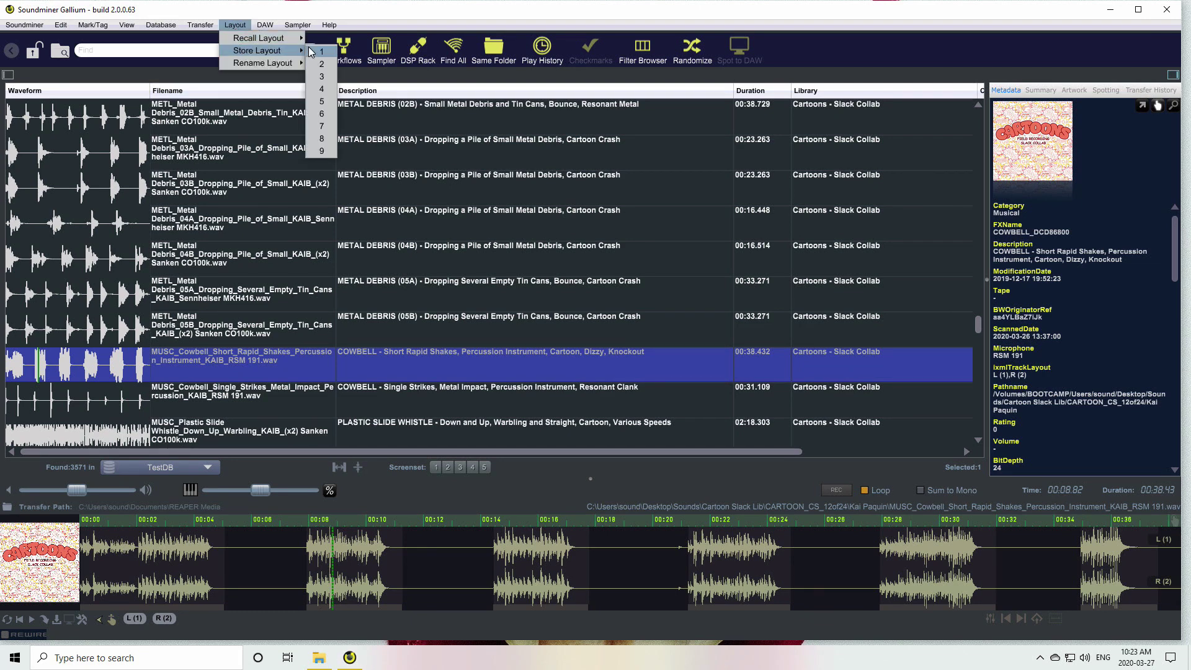
pyautogui.click(315, 52)
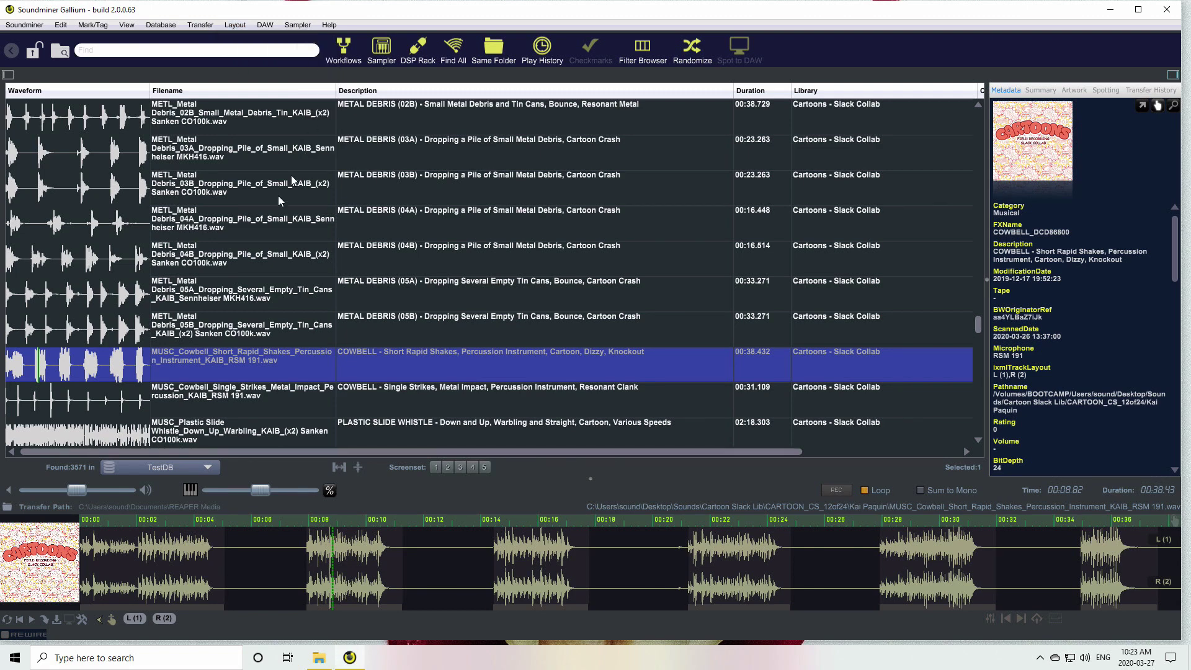
# Hide the Waveform column, reduce the results rows to single-line height, and widen the Filename column to fit the file names
pyautogui.rightClick(117, 90)
pyautogui.click(137, 119)
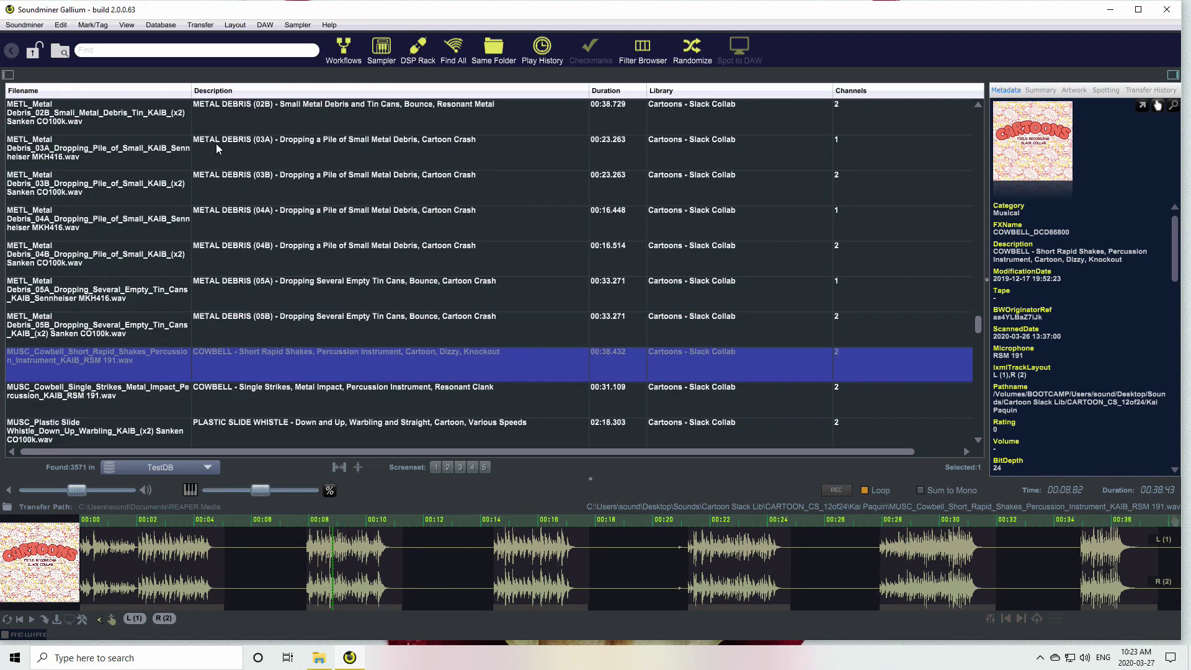
pyautogui.click(359, 466)
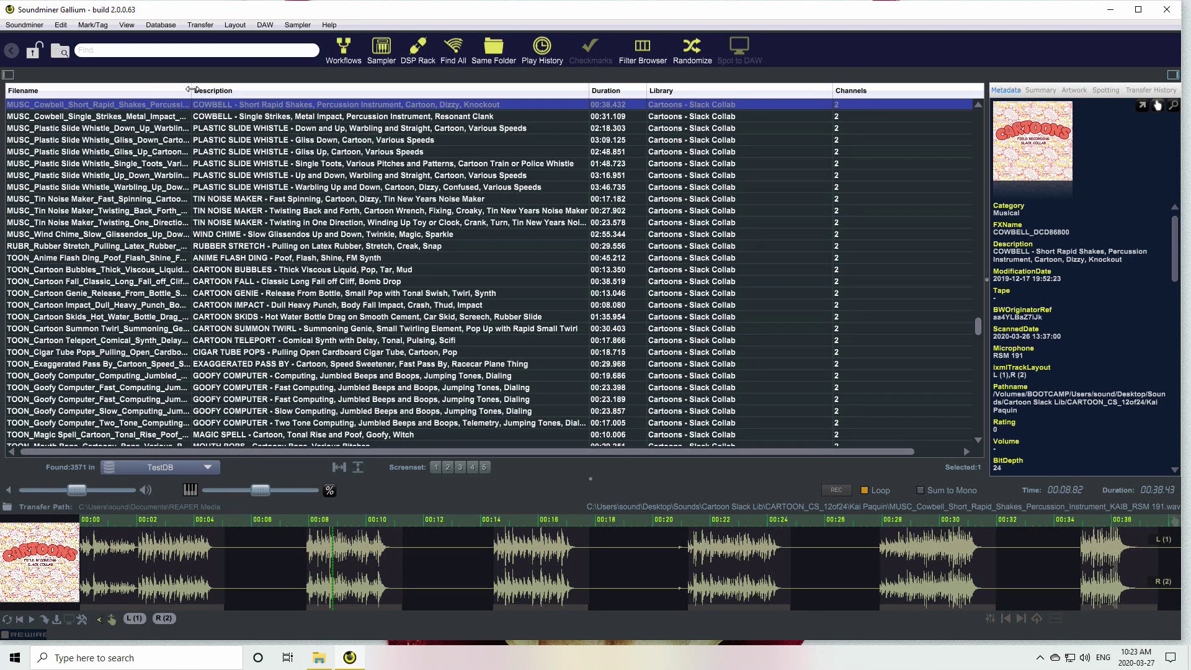
pyautogui.moveTo(196, 94); pyautogui.dragTo(358, 98)
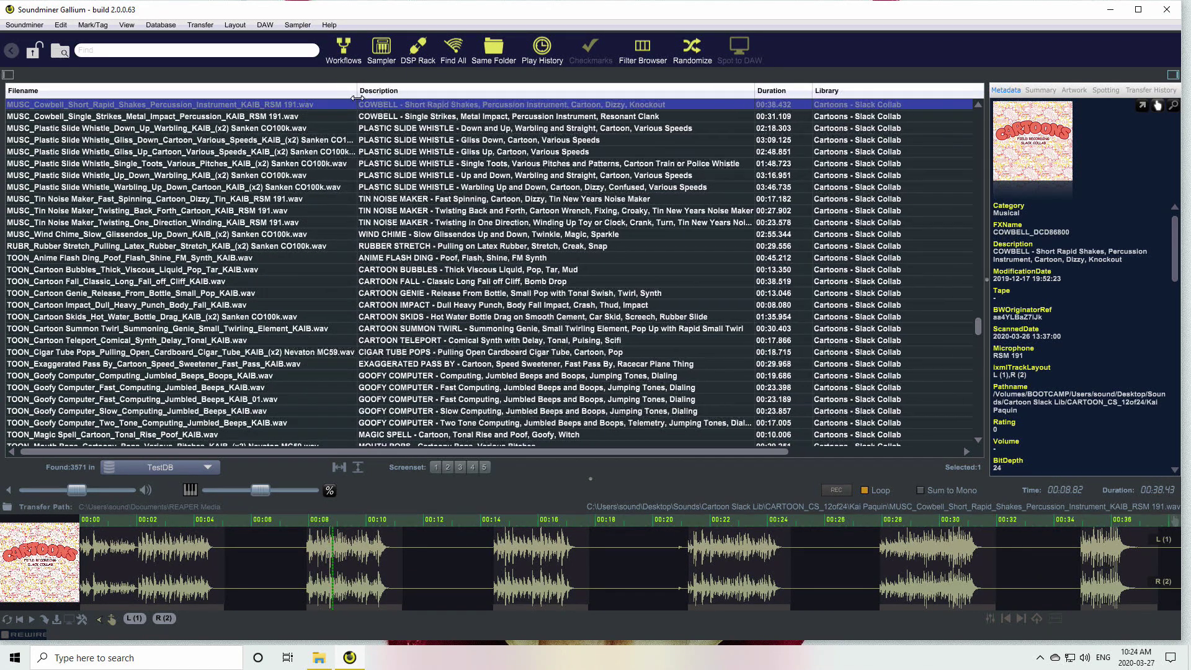
# Store the compact layout in slot 2 and rename that slot "No waveform"
pyautogui.click(224, 25)
pyautogui.moveTo(237, 51)
pyautogui.click(325, 58)
pyautogui.click(228, 23)
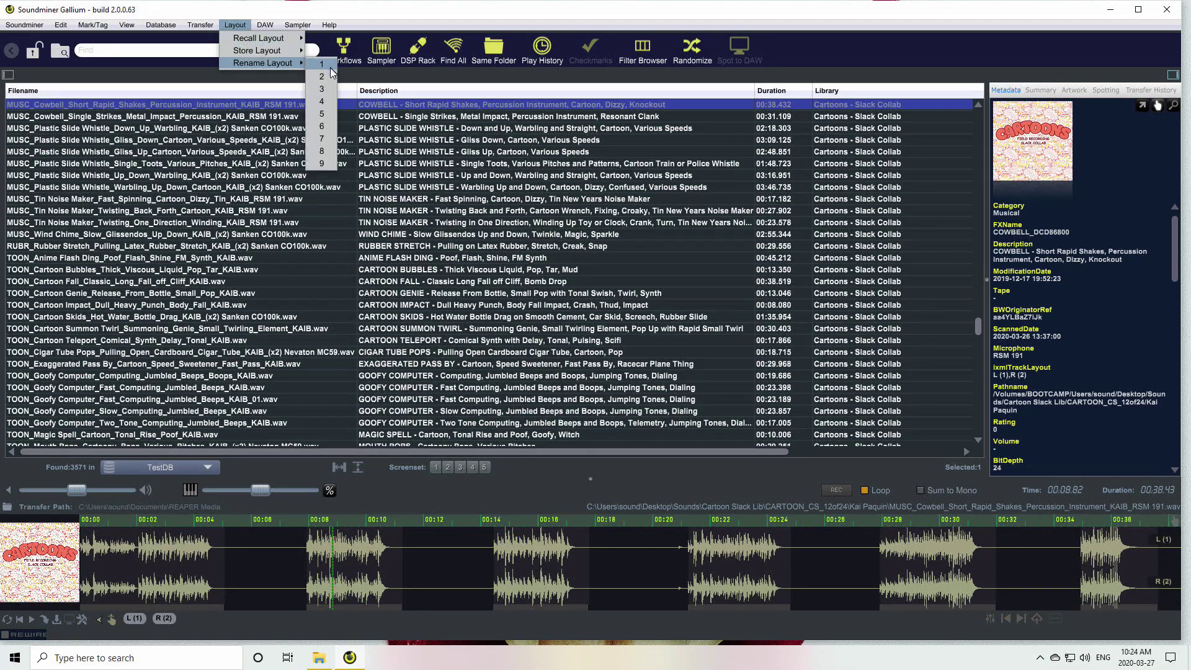
pyautogui.click(319, 68)
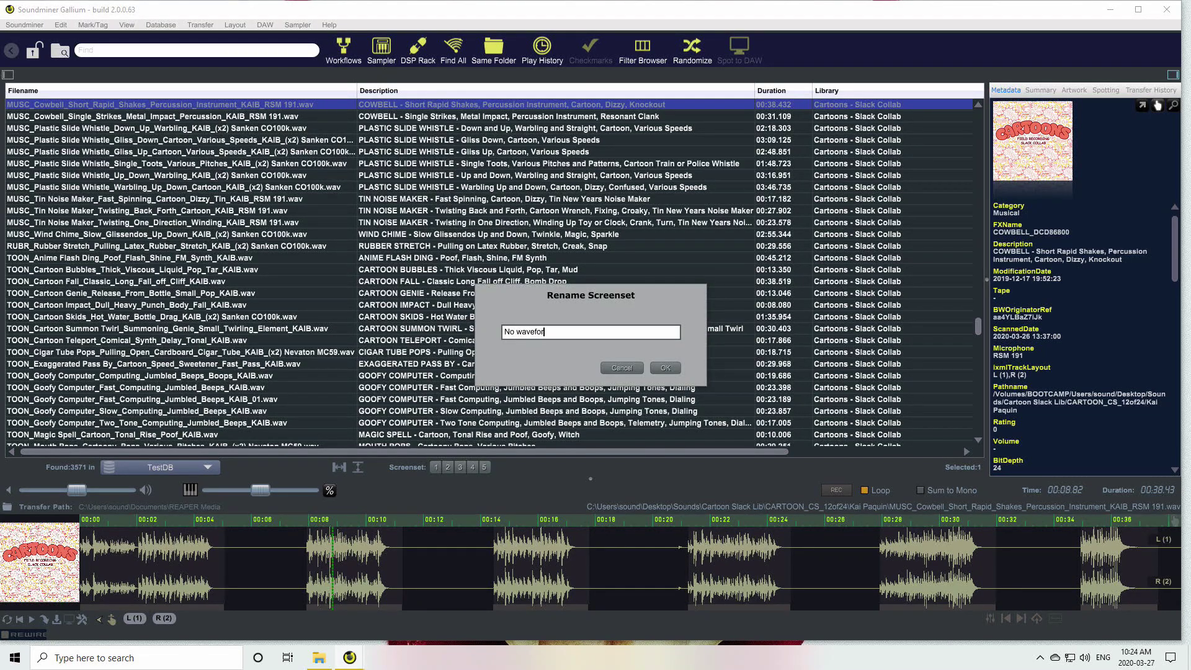
pyautogui.write('No wavefor')
pyautogui.press('Return')
# Recall the "No waveform" layout, and switch between screensets 2 and 1, finishing on screenset 1
pyautogui.click(233, 25)
pyautogui.moveTo(245, 39)
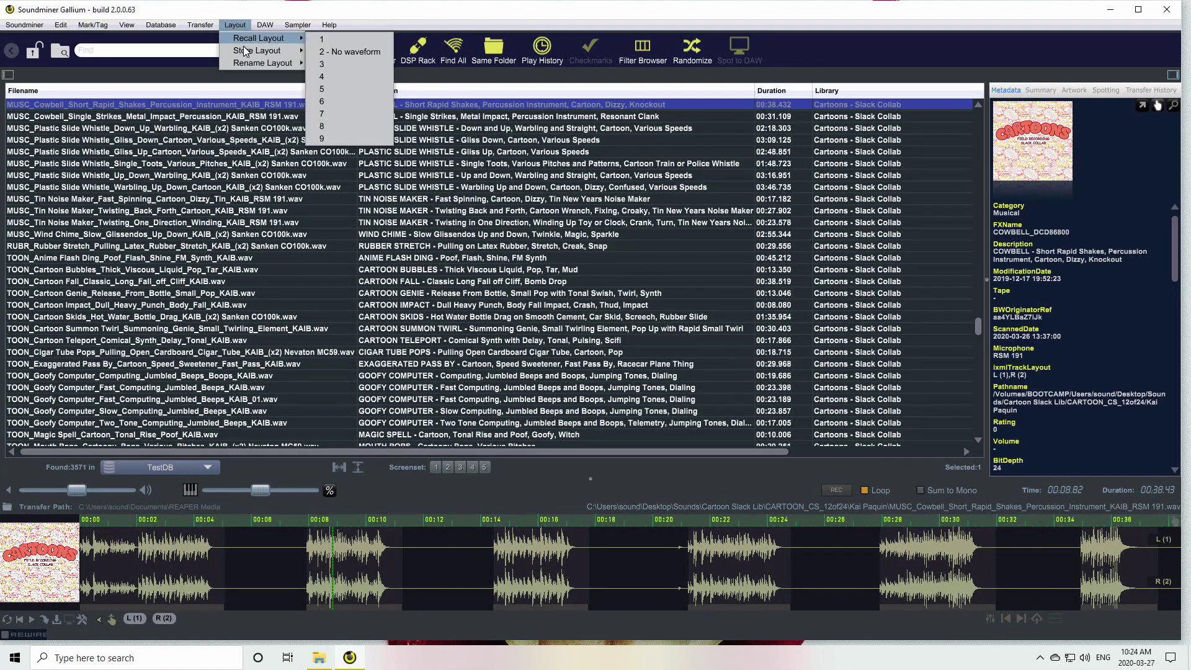
pyautogui.click(343, 52)
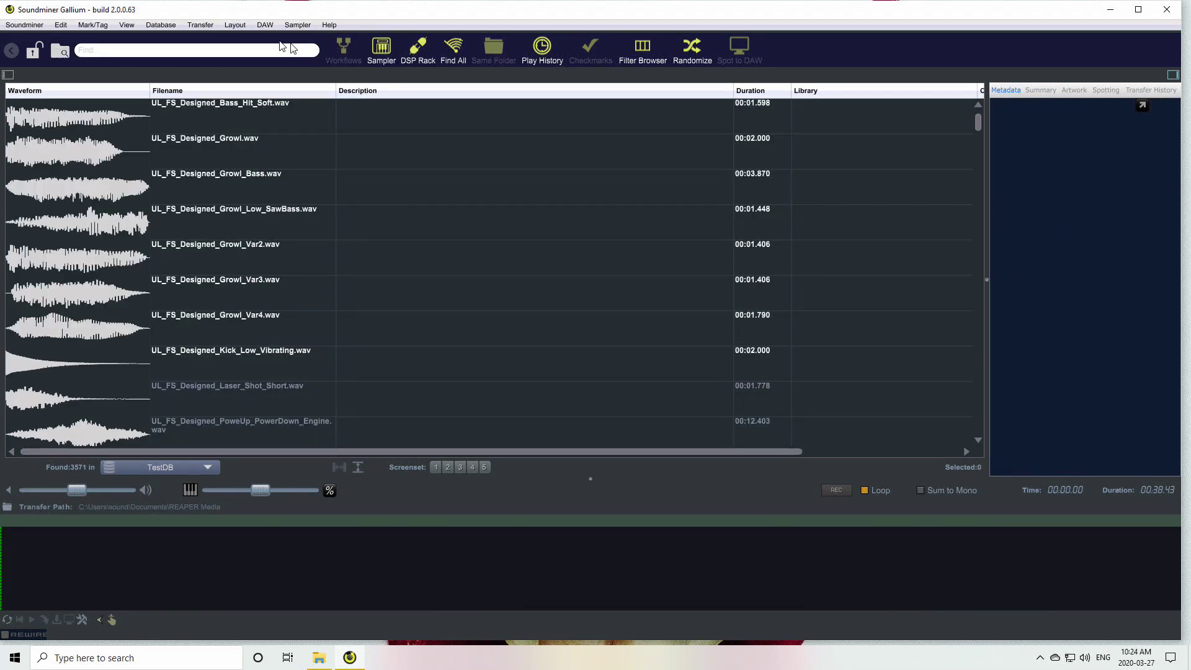
pyautogui.click(446, 468)
pyautogui.click(434, 467)
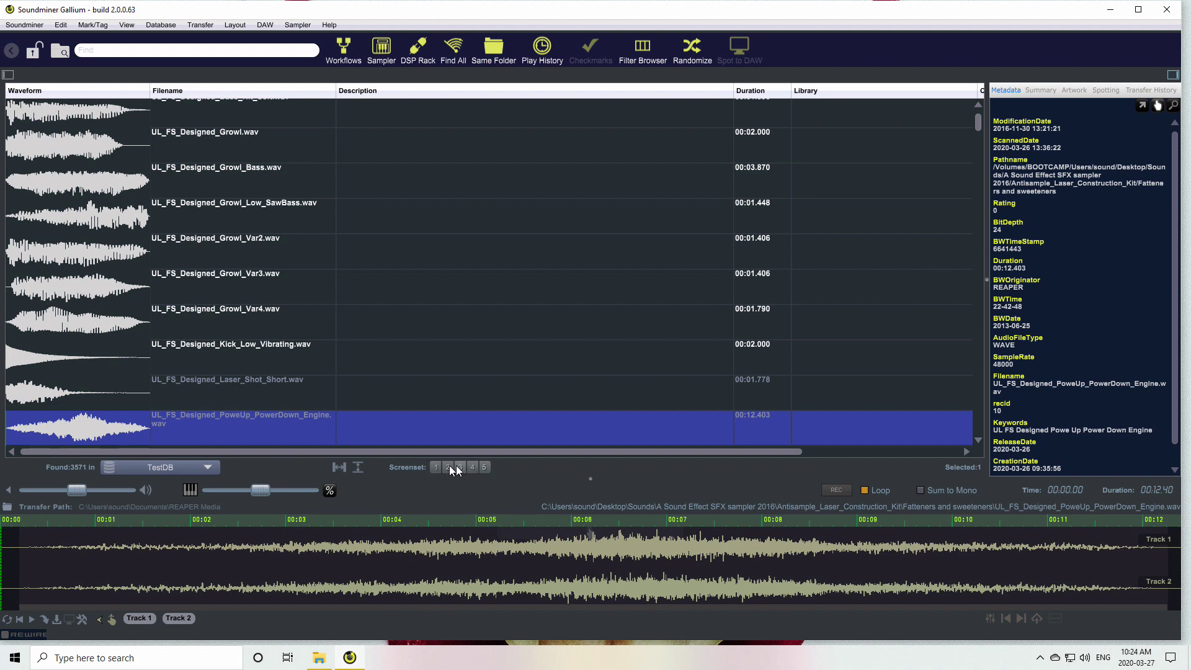
# Review the database list, and in the Database Order preferences move justintest directly below TestDB, above the alphabetical-order line
pyautogui.click(207, 469)
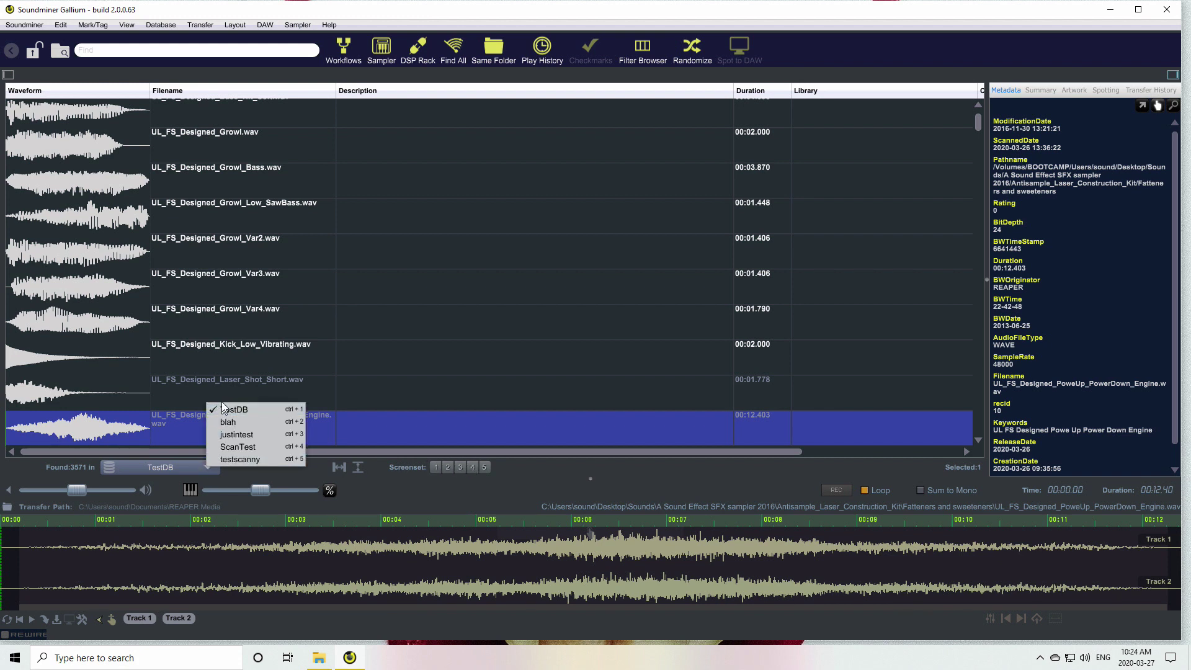
pyautogui.click(372, 495)
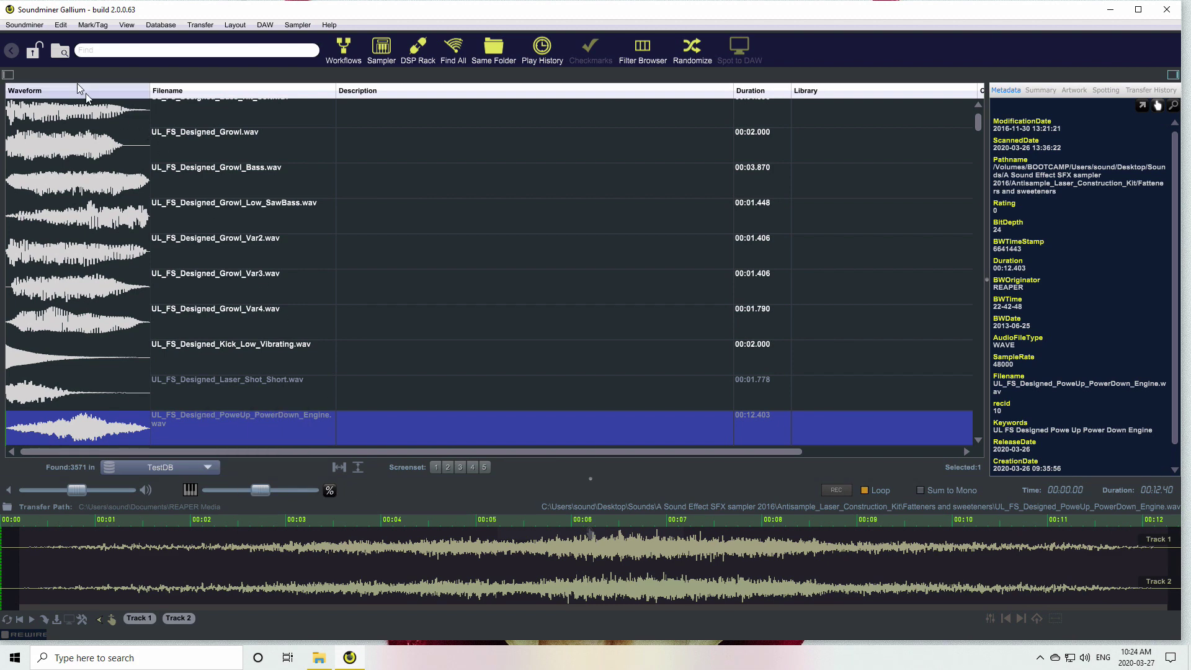
pyautogui.click(24, 25)
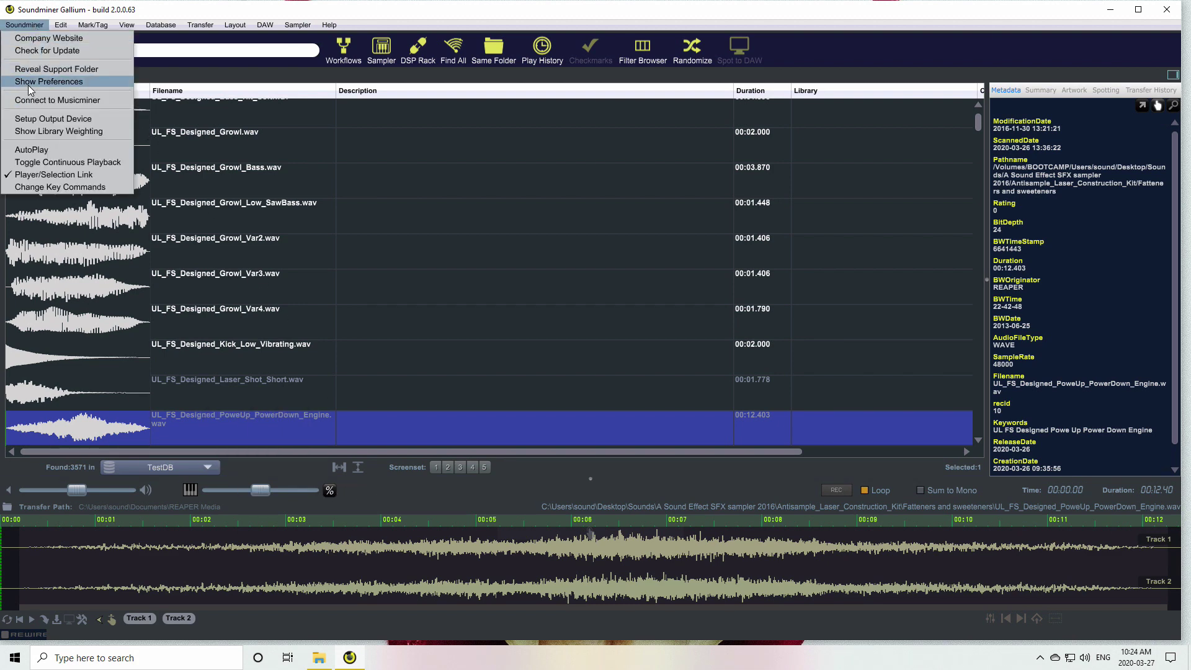
pyautogui.click(28, 84)
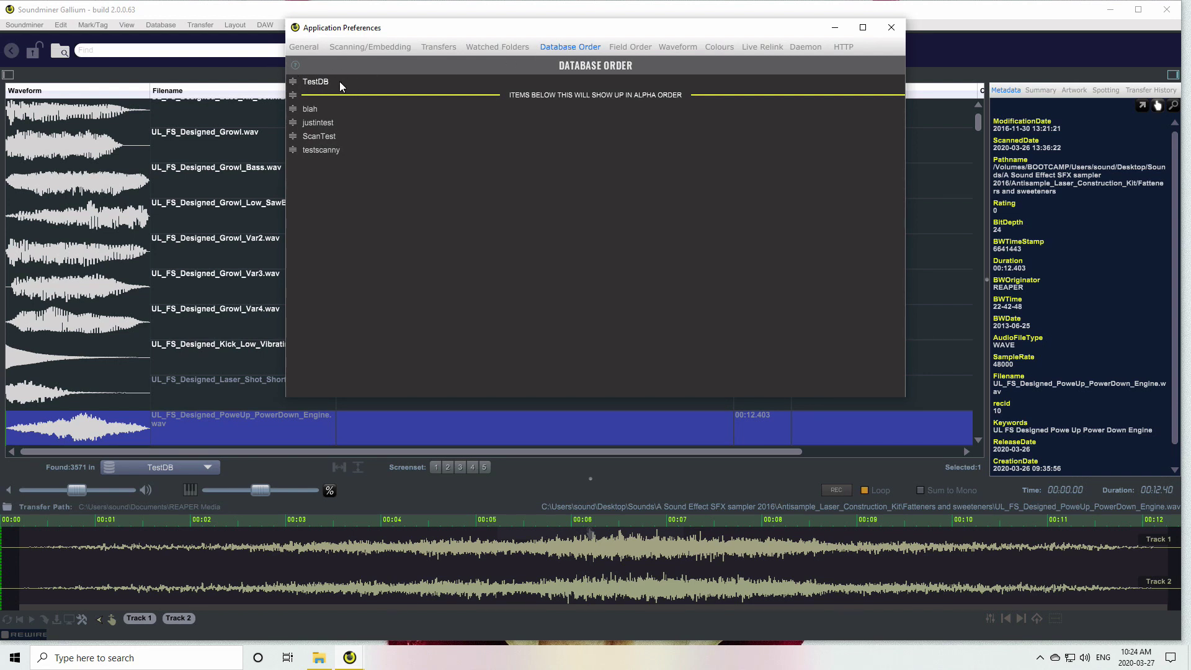
pyautogui.moveTo(294, 123); pyautogui.dragTo(295, 100)
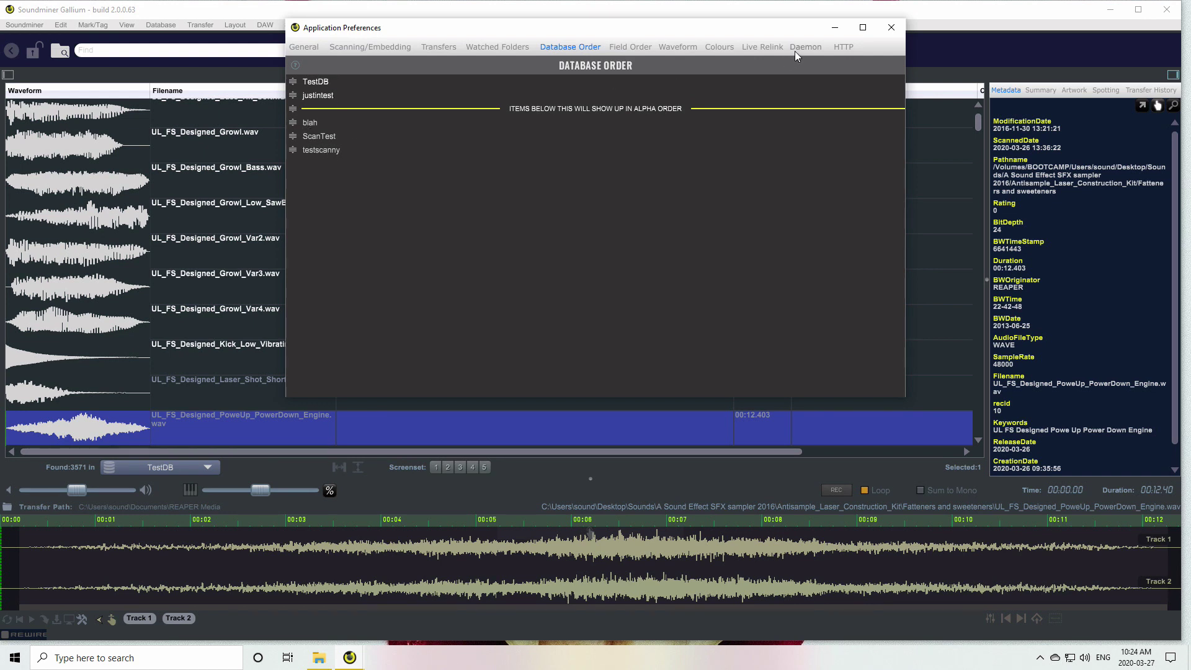
pyautogui.click(891, 28)
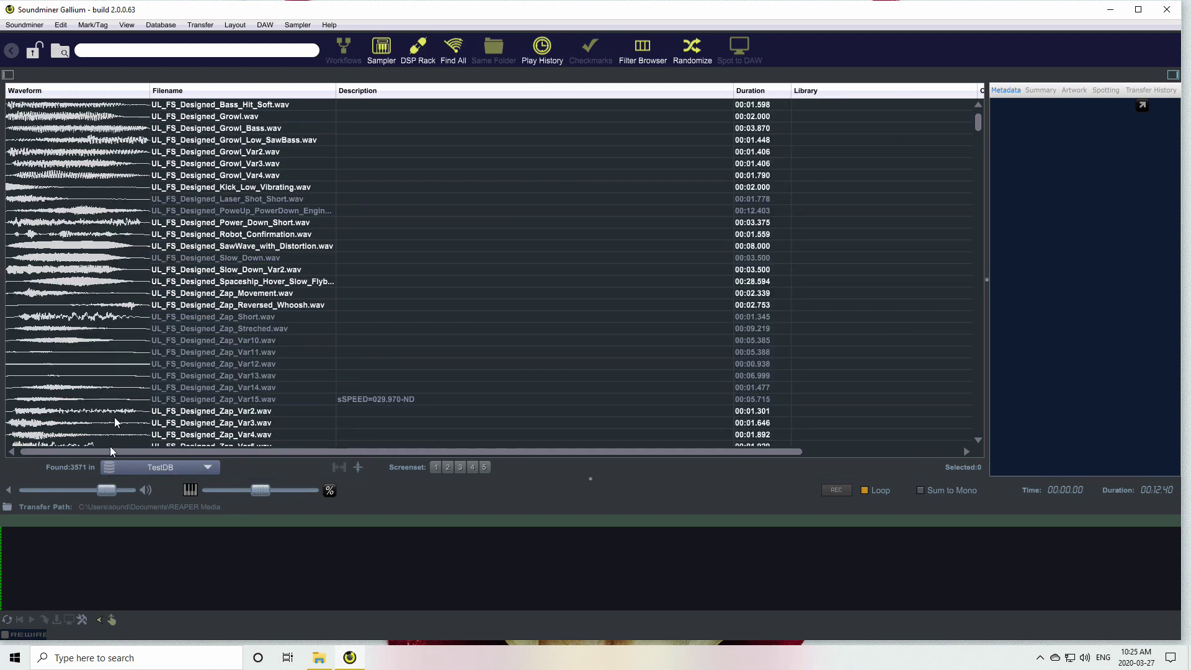
# Show the Linked Filter Search beside the results and expand its Category list
pyautogui.click(9, 75)
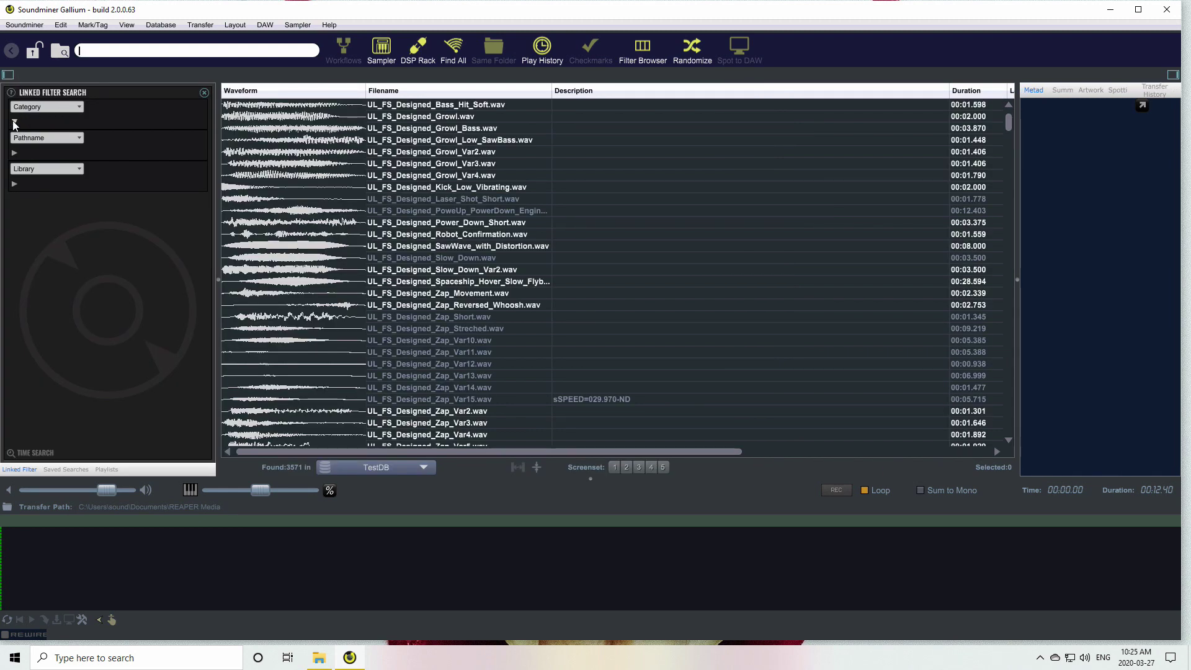
pyautogui.click(66, 119)
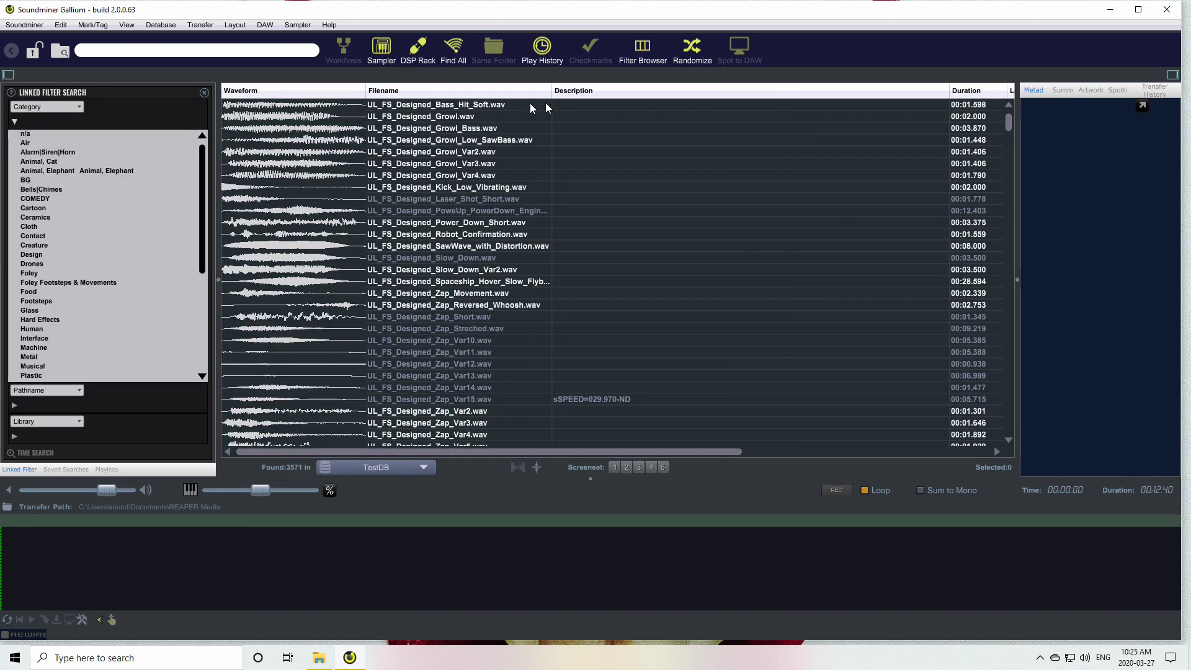
pyautogui.moveTo(205, 198); pyautogui.dragTo(178, 148)
# Filter the results by the Foley, Food and Hard Effects categories in turn, and clear the category filter
pyautogui.click(28, 274)
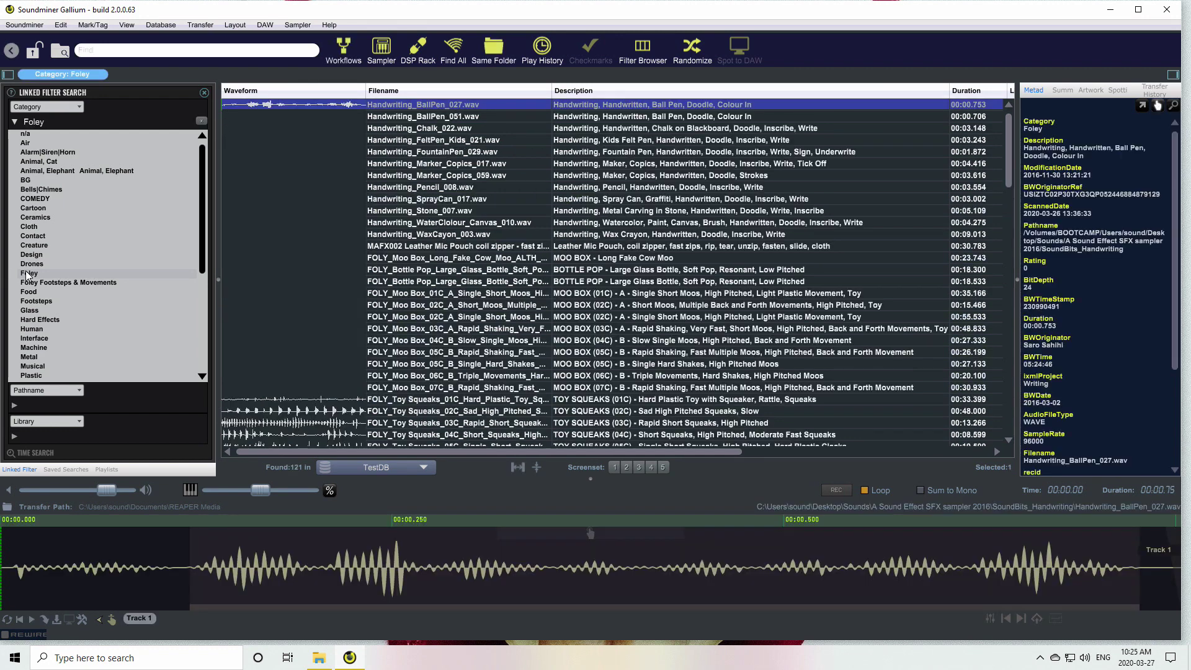
pyautogui.click(28, 292)
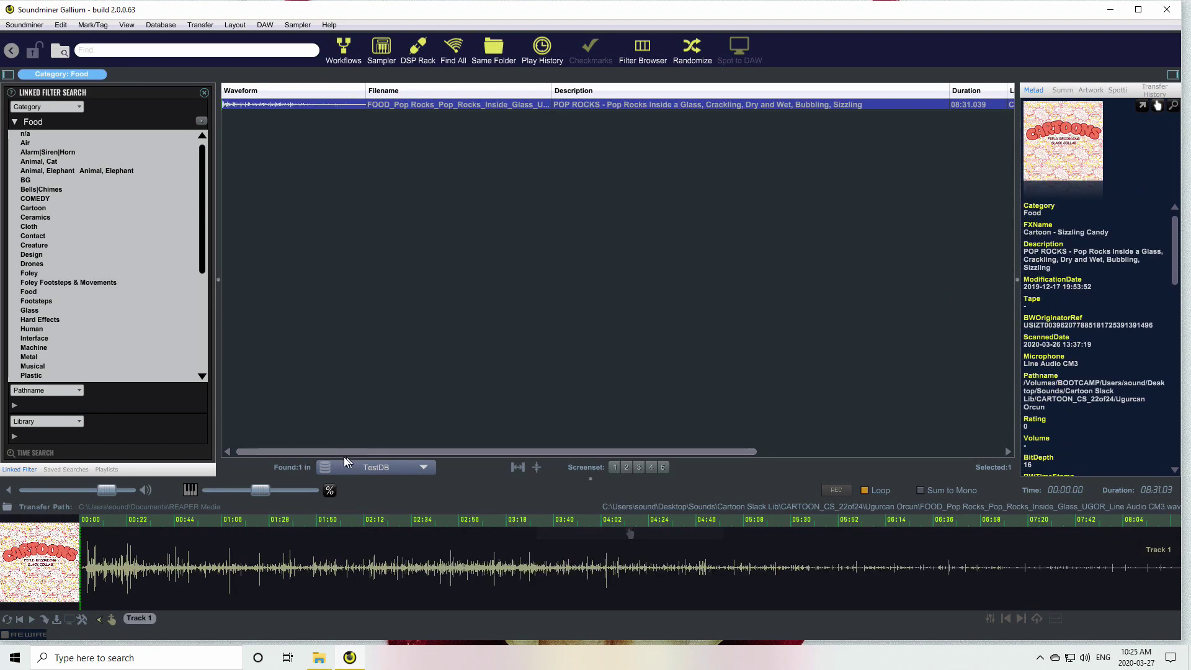
pyautogui.click(25, 320)
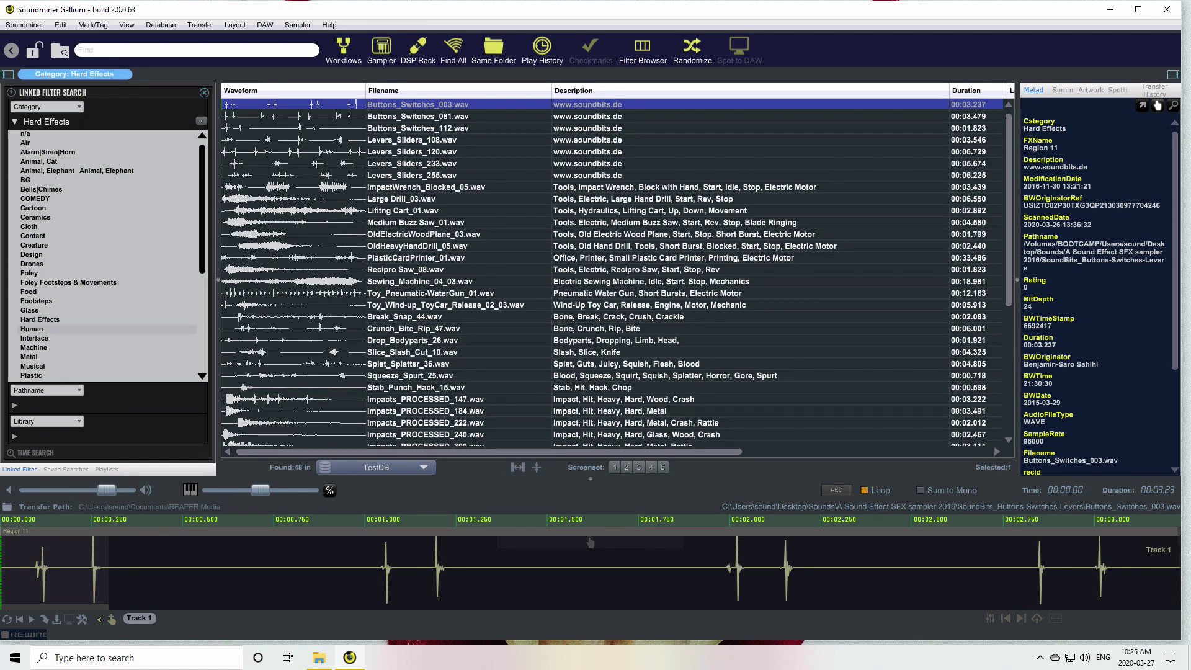
pyautogui.click(201, 122)
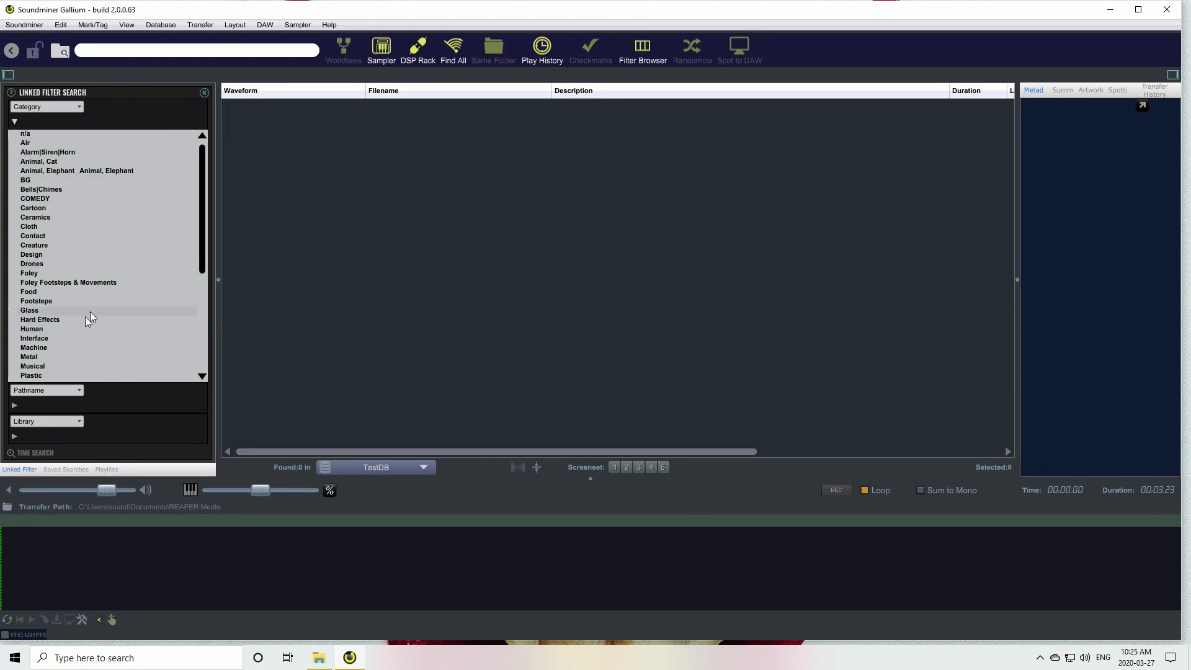
# Filter the results by the SoundBits_Handwriting folder under Pathname, and add the Foley category to that filter
pyautogui.click(14, 406)
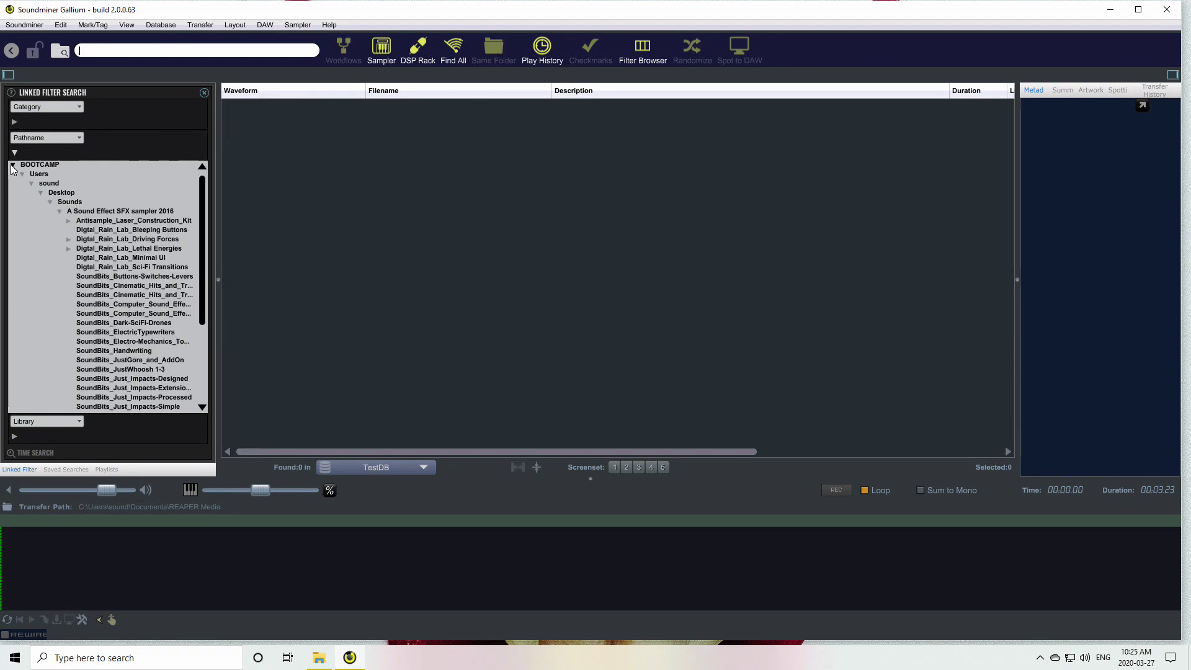
pyautogui.click(110, 351)
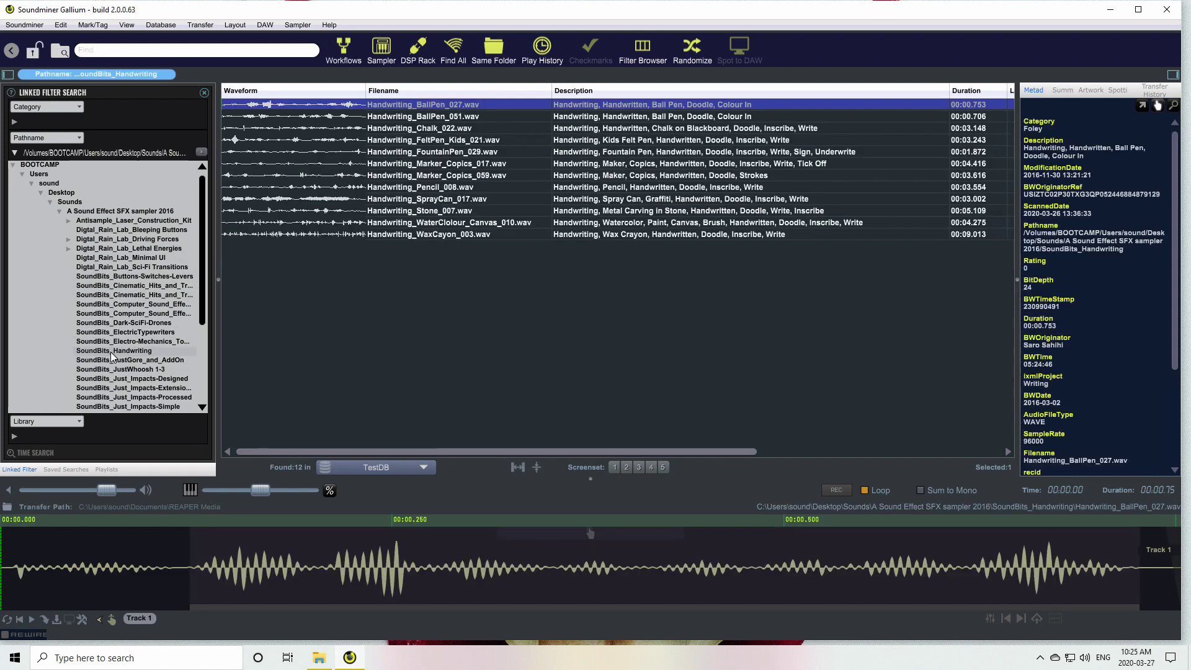
pyautogui.click(14, 122)
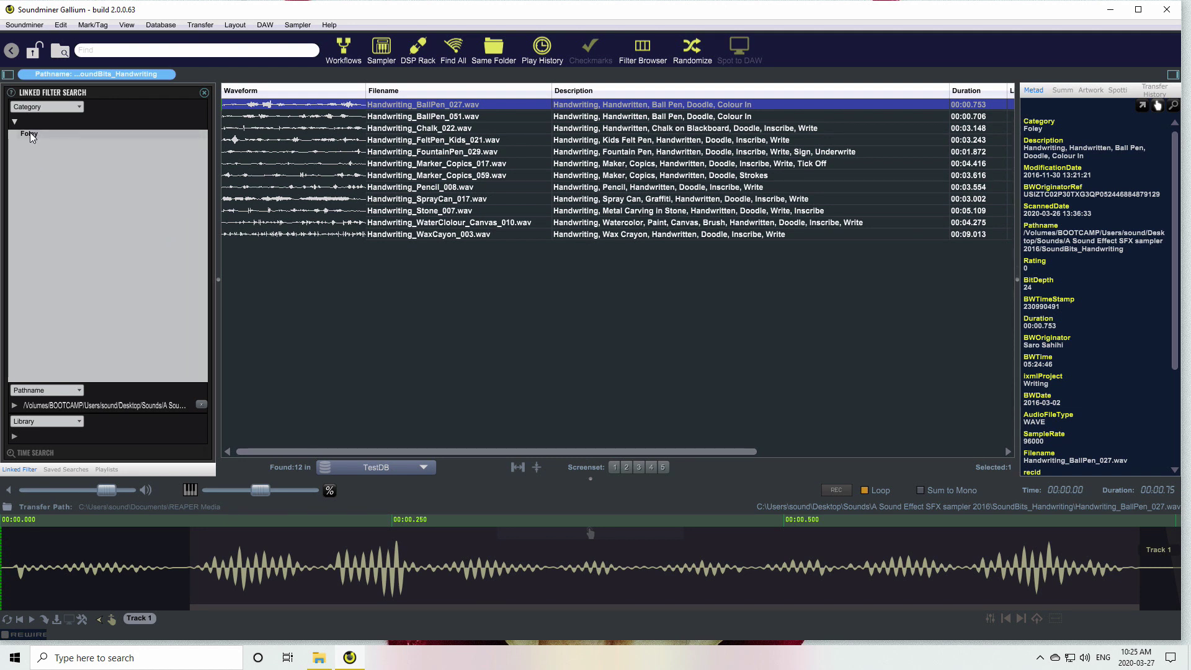
pyautogui.click(31, 134)
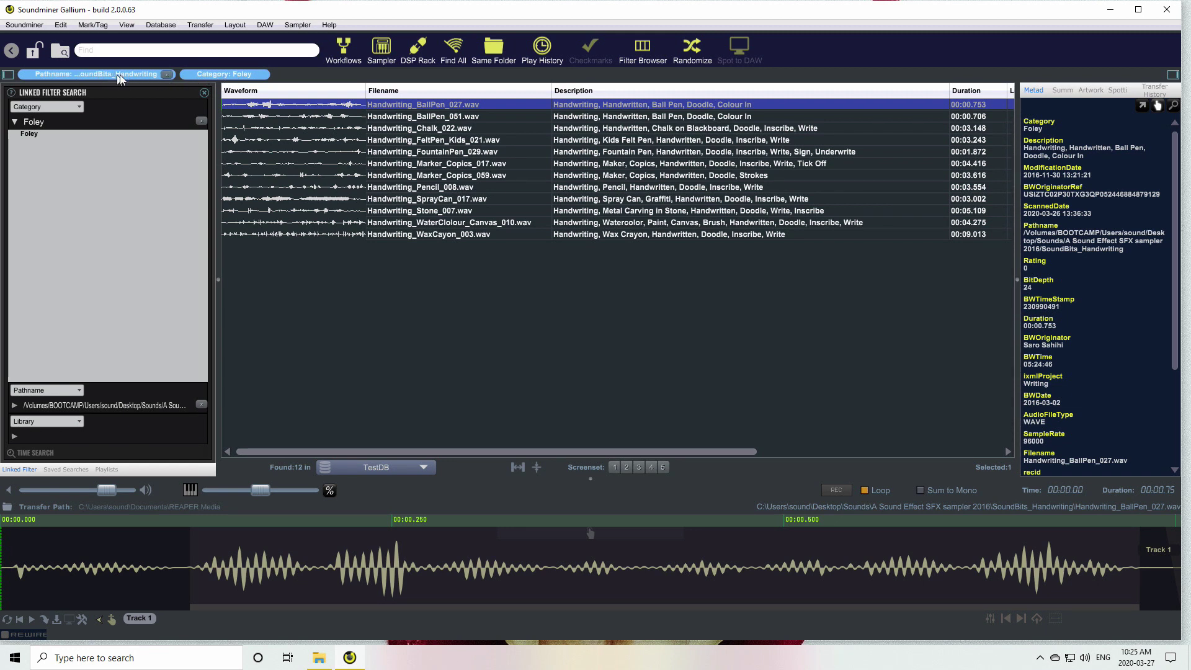
# Remove the Pathname filter while keeping the Foley category, and select Handwriting_WaxCayon_003.wav in the results
pyautogui.click(166, 73)
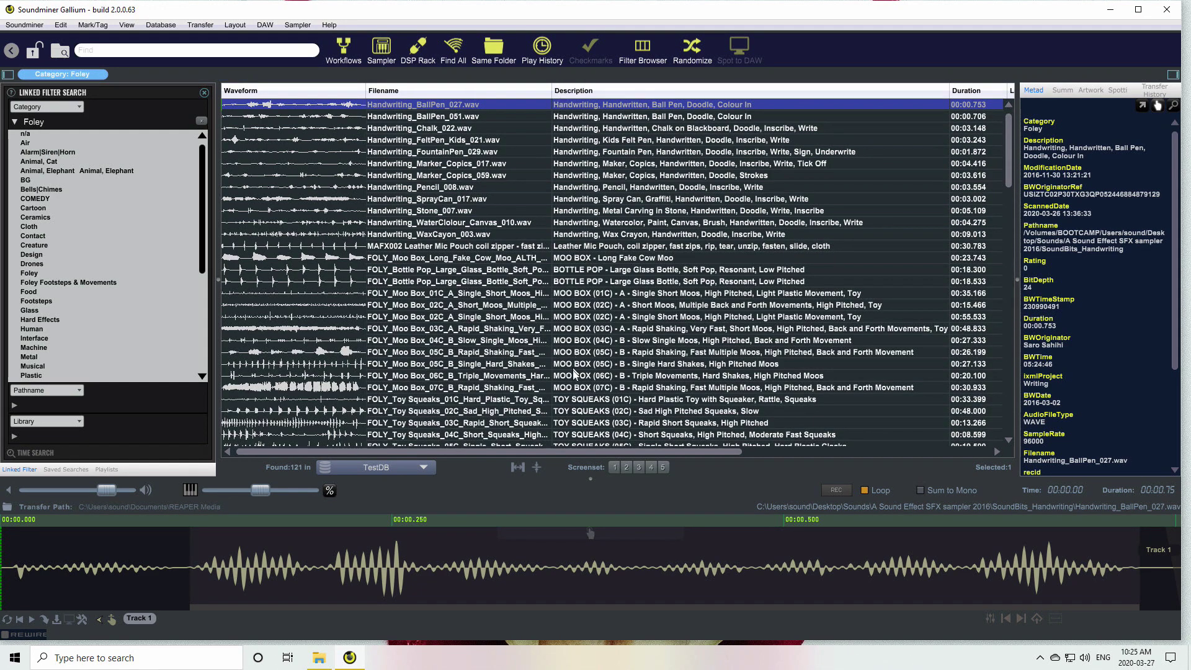
pyautogui.moveTo(1010, 161); pyautogui.dragTo(1001, 100)
pyautogui.click(599, 234)
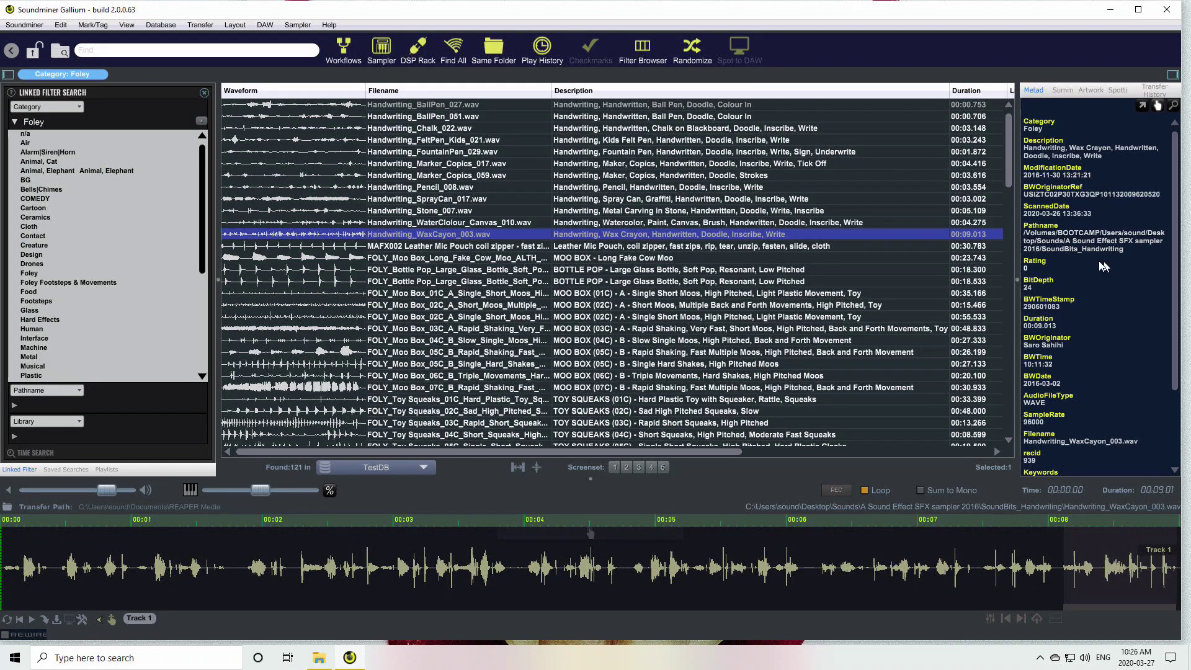
# Select the WINDUP CAR (05A) sound, list all sounds in its recordist's folder from its file path, and widen the listing to CARTOON_CS_10of24
pyautogui.moveTo(1007, 186); pyautogui.dragTo(1007, 366)
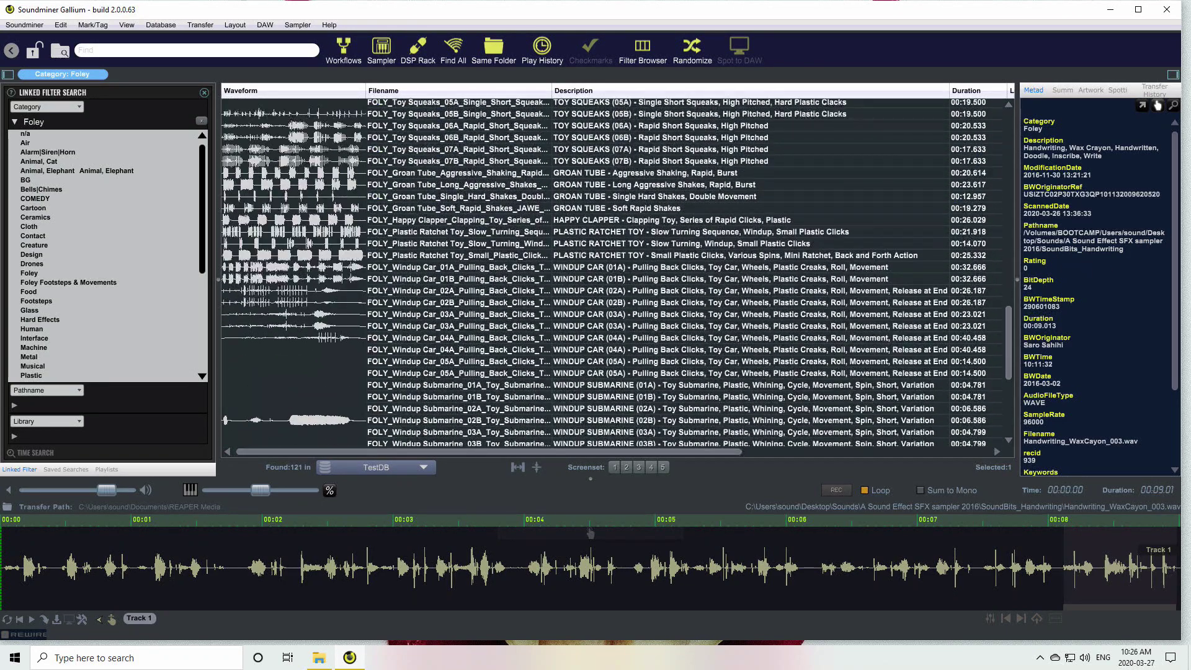
pyautogui.click(981, 361)
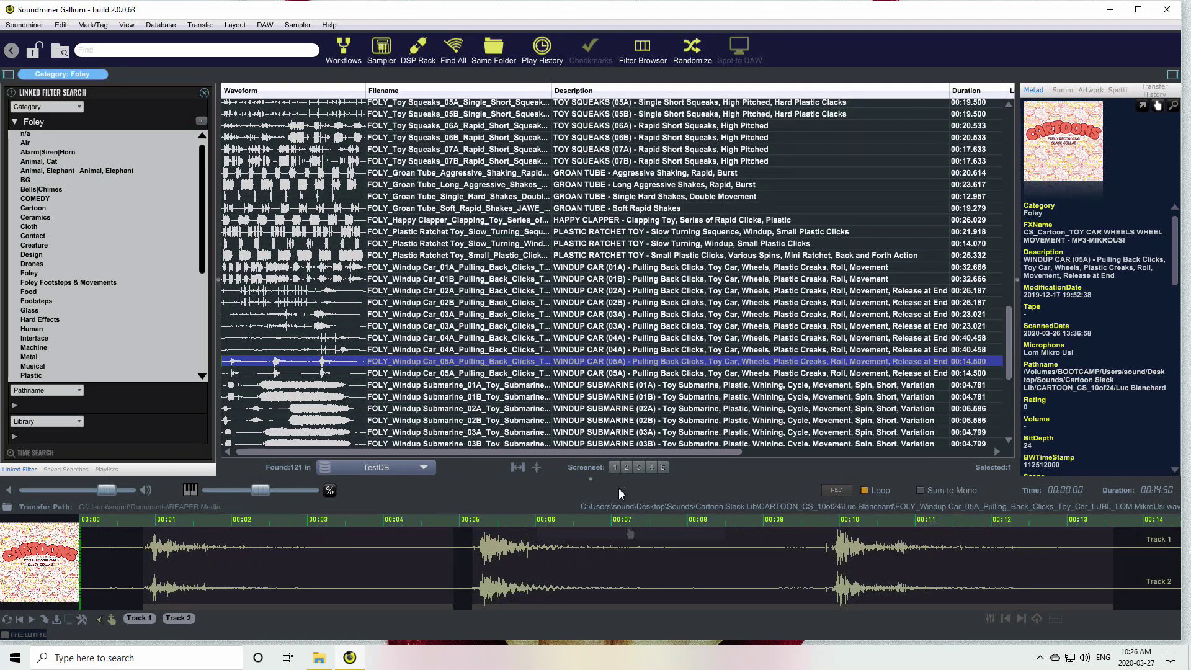
pyautogui.moveTo(620, 507); pyautogui.dragTo(873, 506)
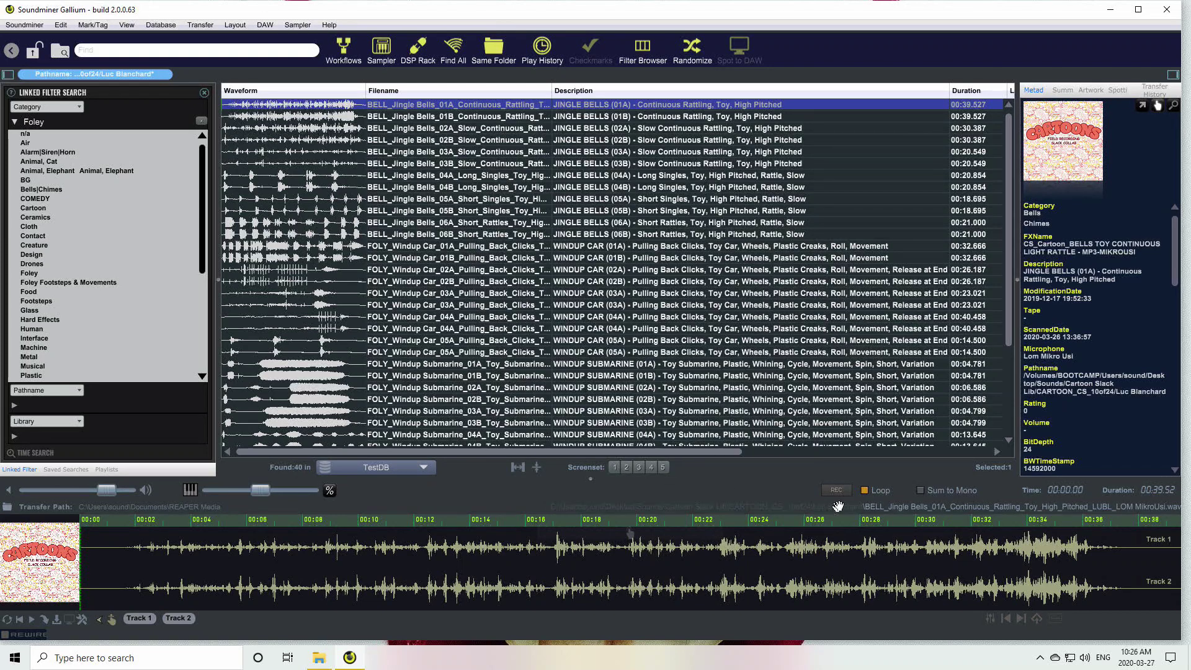
pyautogui.moveTo(862, 505); pyautogui.dragTo(769, 504)
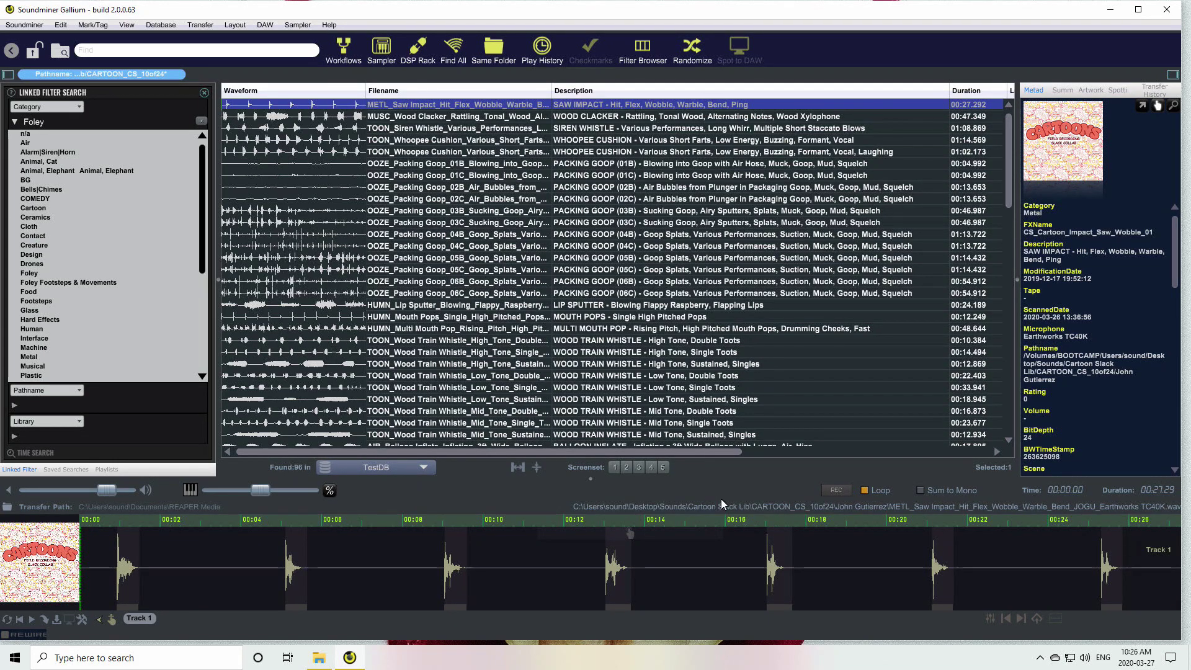
# Browse all sounds in the Cartoon Slack Lib folder from the file path, and clear all filters
pyautogui.click(689, 507)
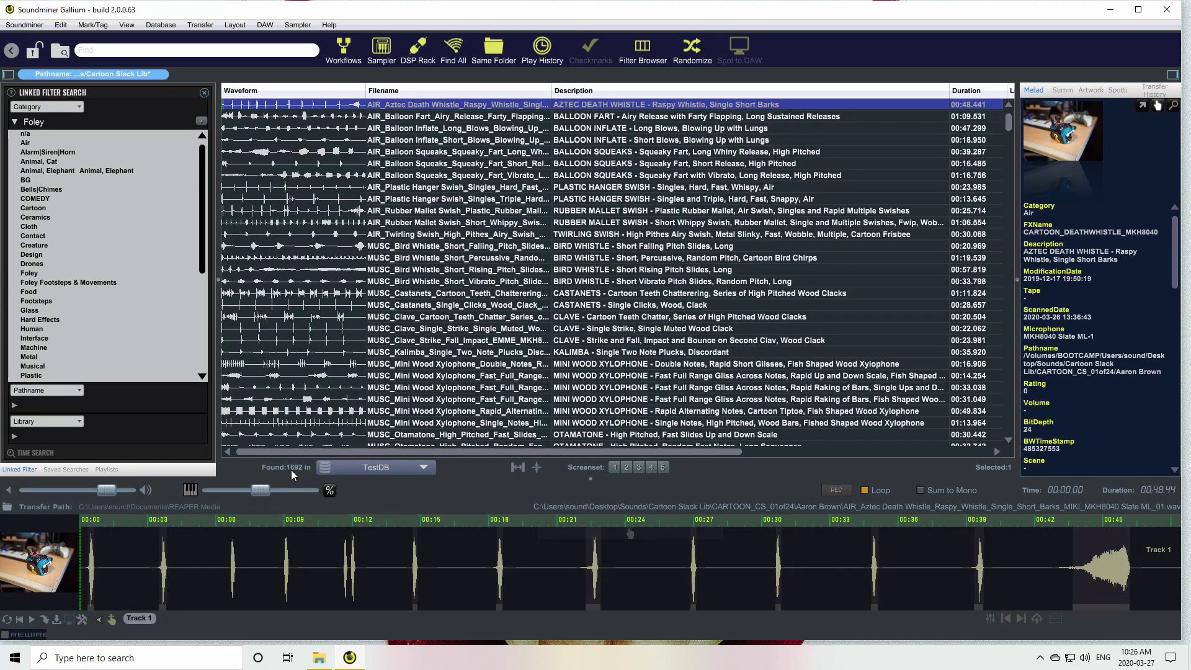
pyautogui.moveTo(1009, 123); pyautogui.dragTo(1009, 301)
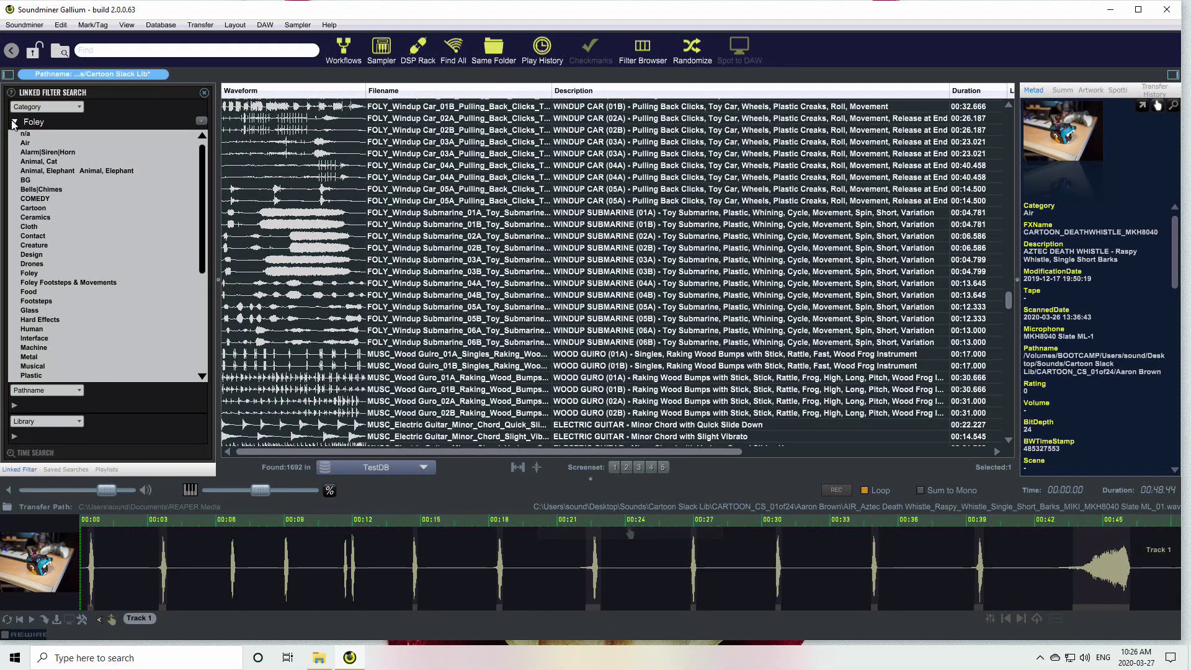
pyautogui.click(204, 93)
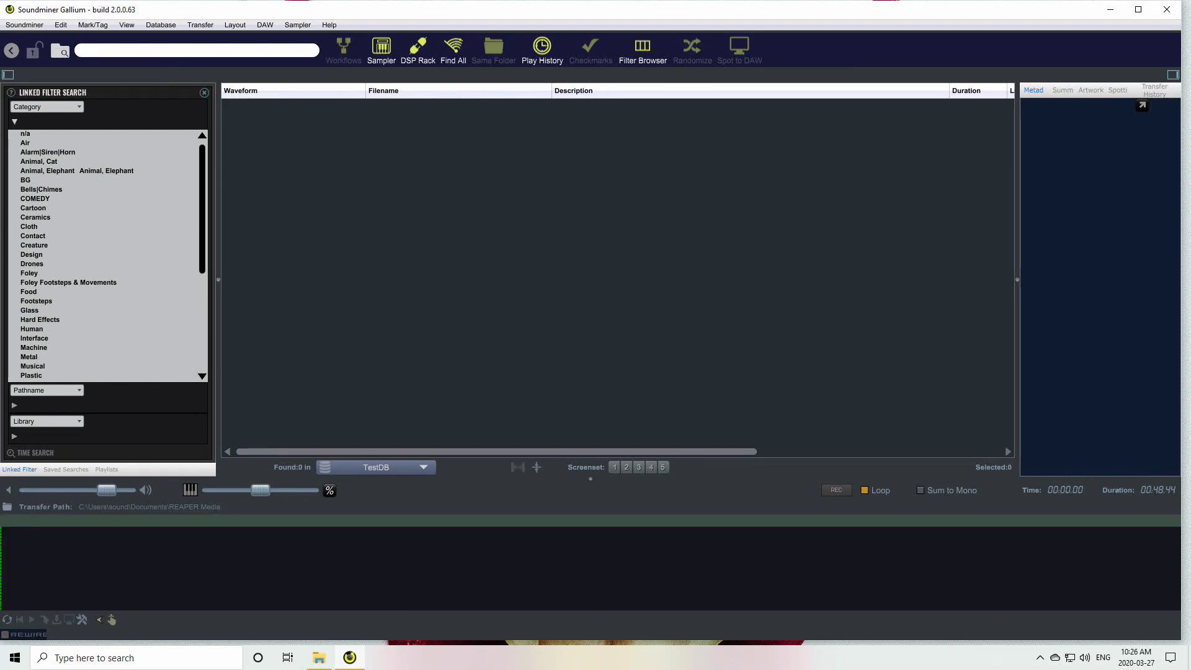
# Search for "whistle" within the Protests category and audition Protests_Cheer_04_Ravenswood.wav
pyautogui.write('whistle')
pyautogui.press('Return')
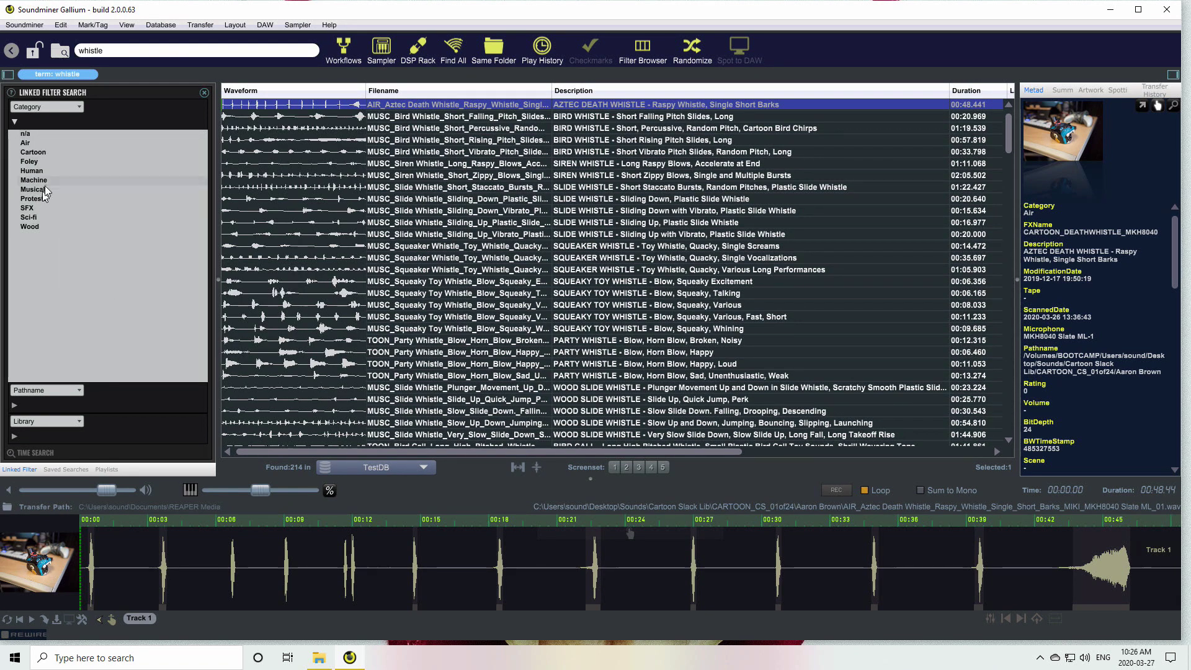
pyautogui.moveTo(73, 75)
pyautogui.click(29, 199)
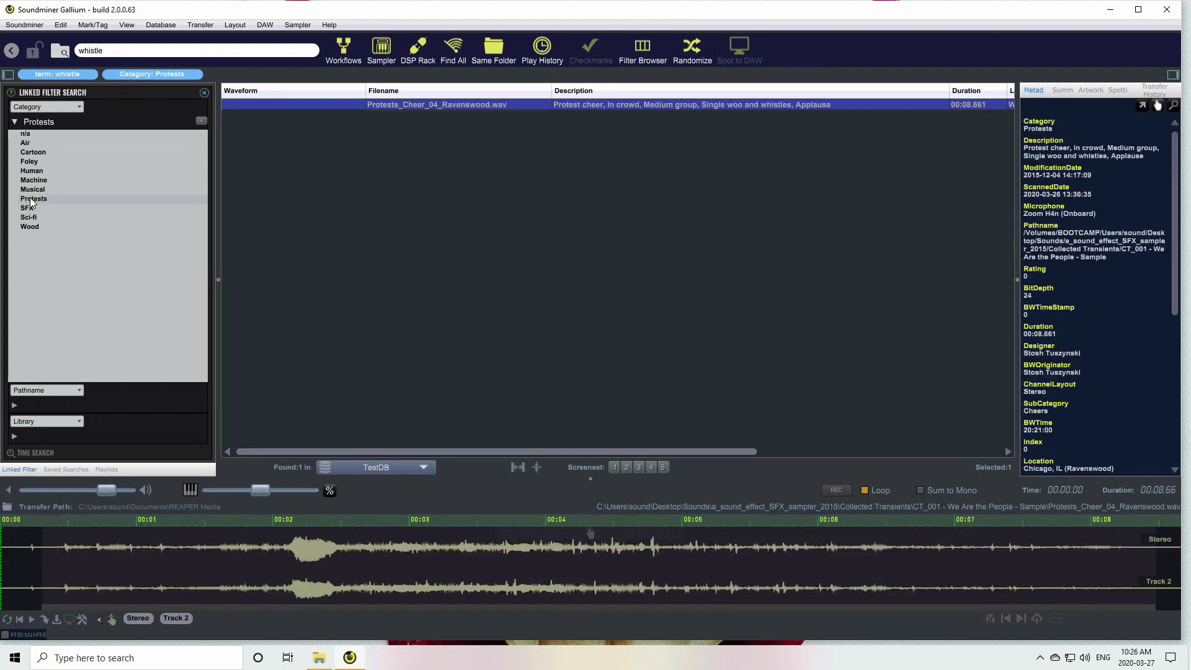
pyautogui.click(258, 574)
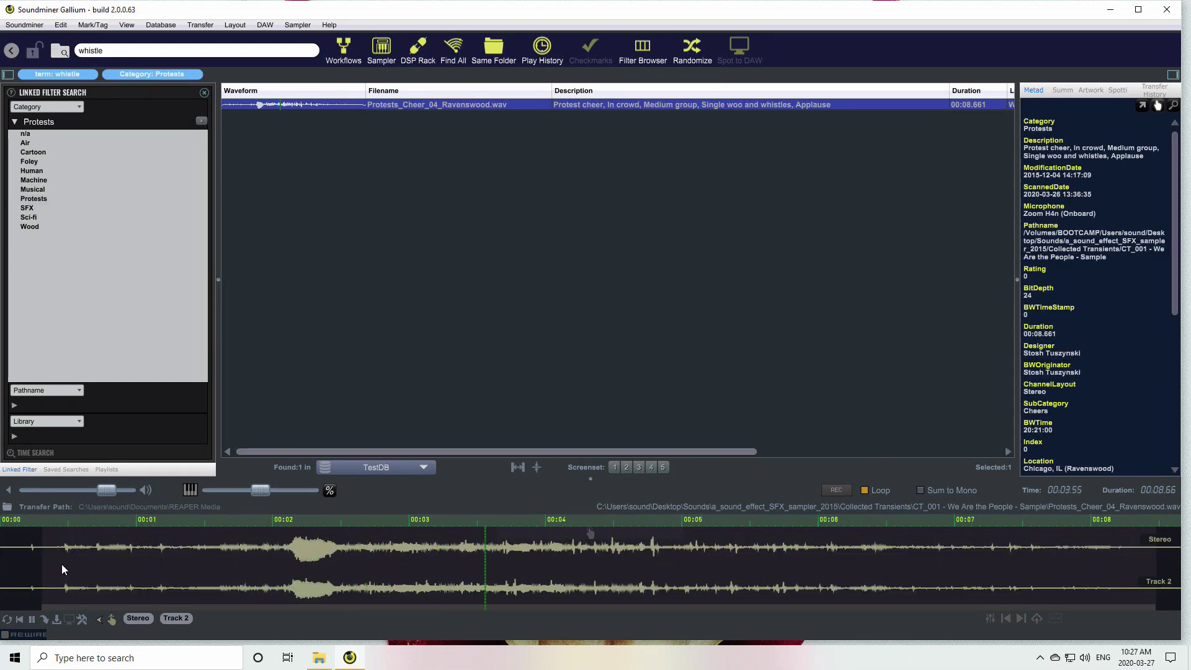
pyautogui.press('space')
# Enter "fol" as the search text without running the search, so that the category filter list narrows to matching entries
pyautogui.click(109, 50)
pyautogui.write('w')
pyautogui.press('super')
pyautogui.press('super')
pyautogui.write('fo')
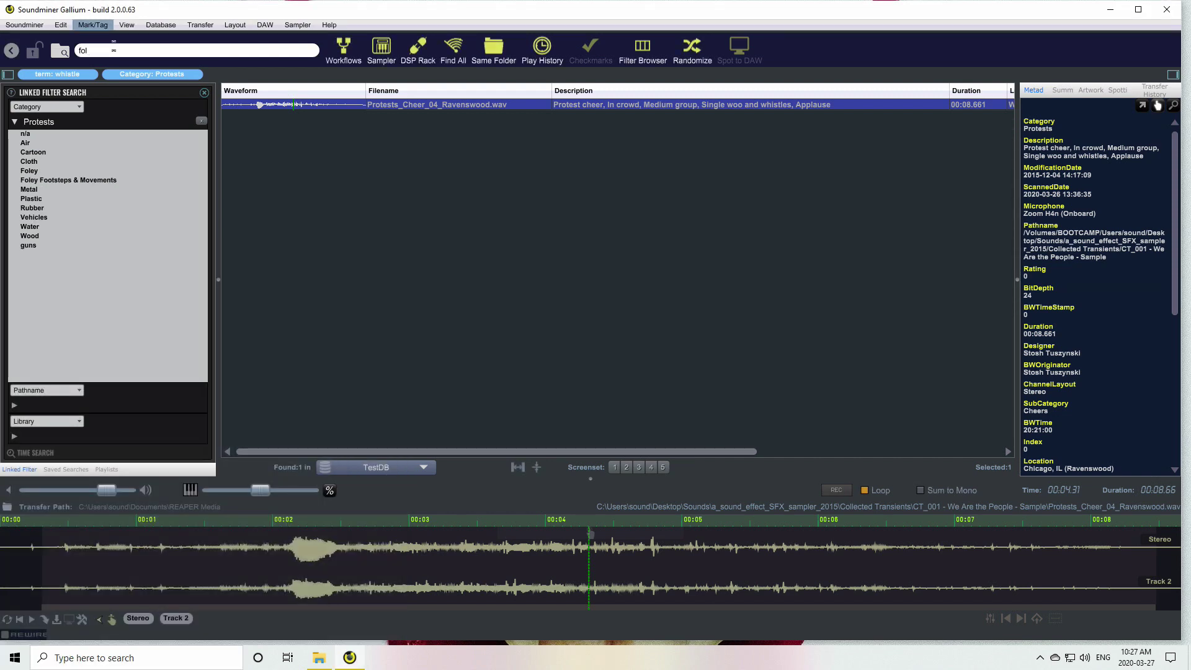
pyautogui.write('l')
pyautogui.click(7, 75)
pyautogui.click(8, 74)
# Turn off filtering of the left panel summary when typing in the general preferences
pyautogui.click(23, 26)
pyautogui.click(26, 80)
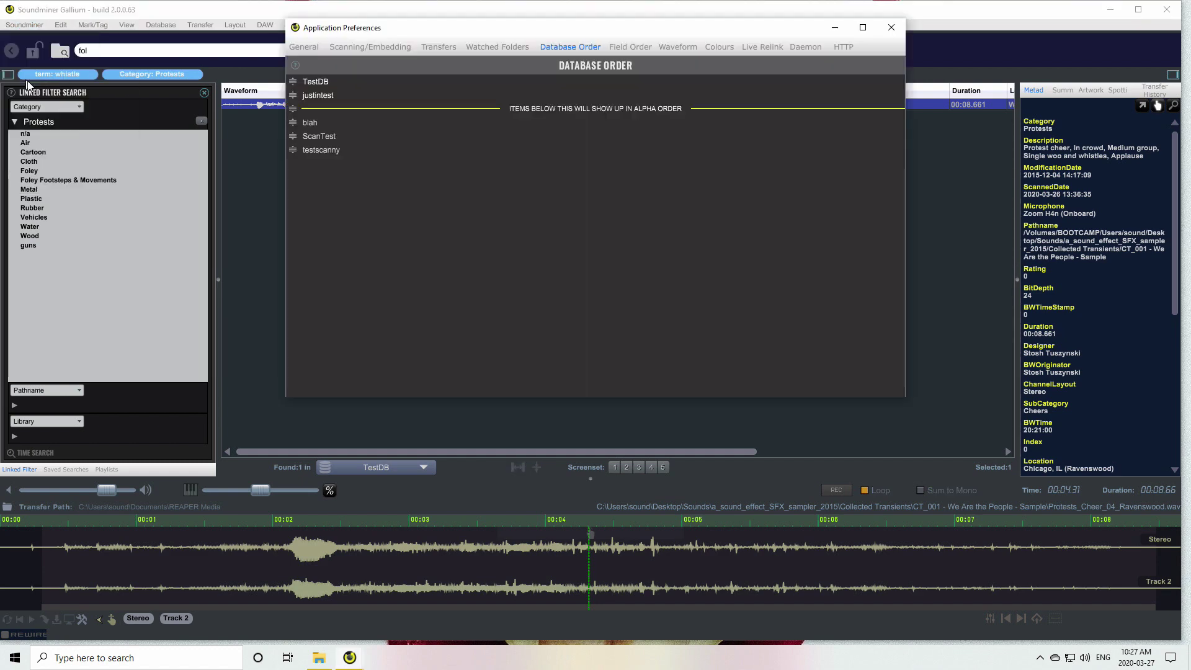
pyautogui.click(303, 48)
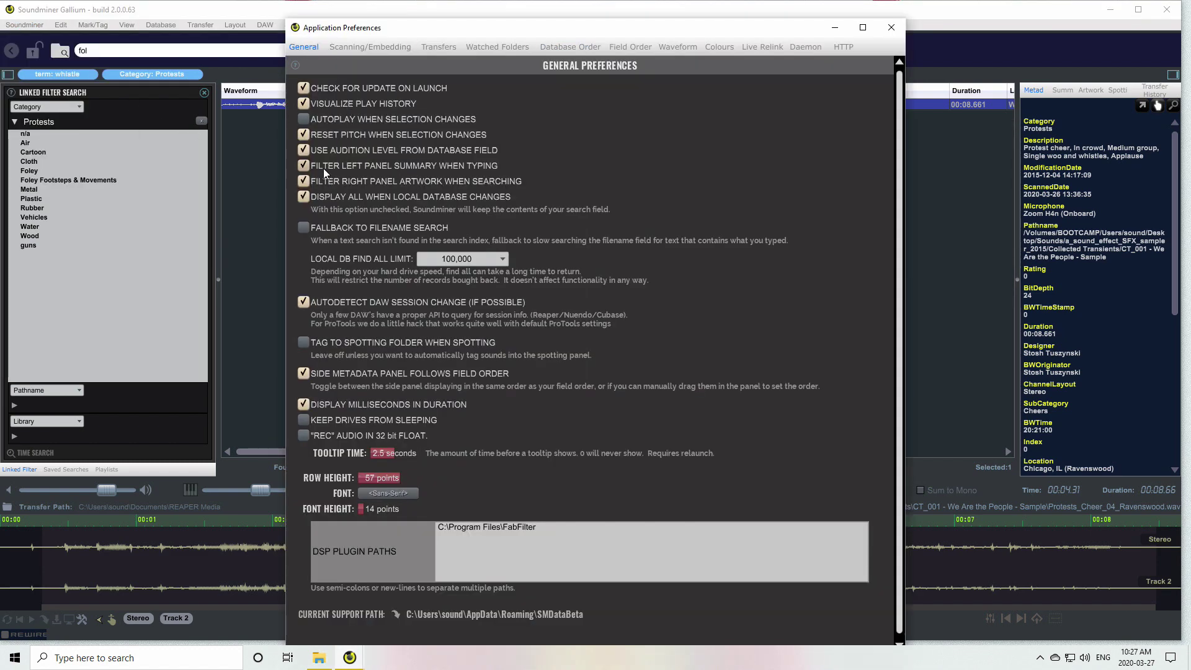
pyautogui.click(892, 27)
# Remove the Protests category filter and search for "cartoon" instead
pyautogui.click(198, 122)
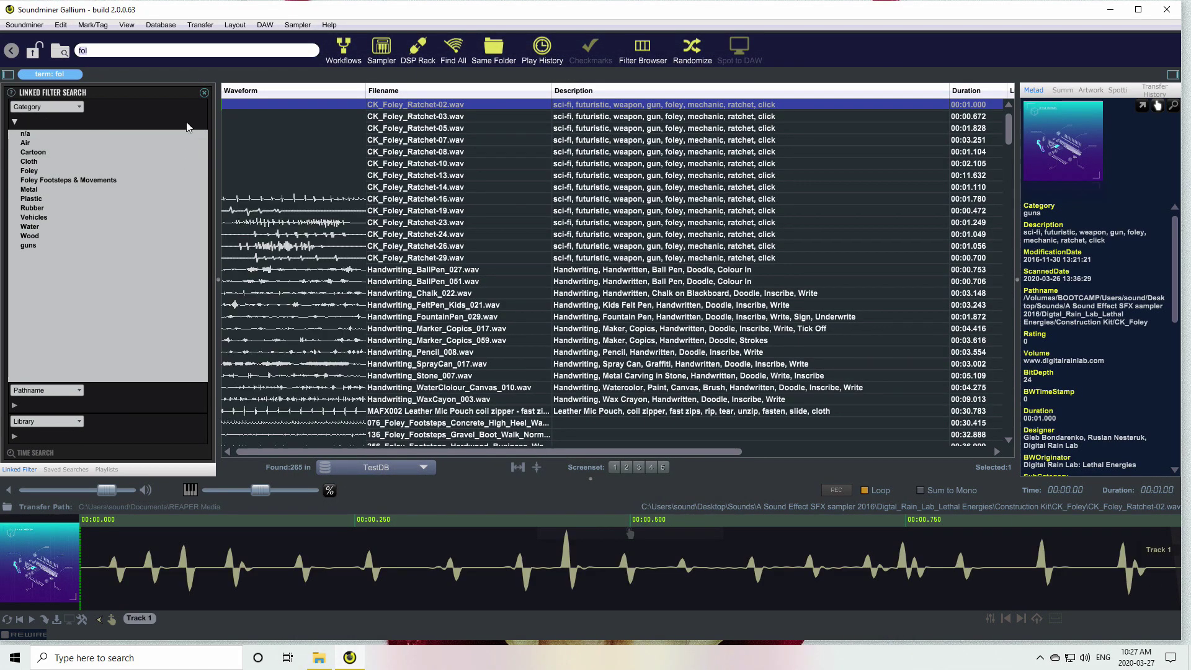
pyautogui.click(203, 93)
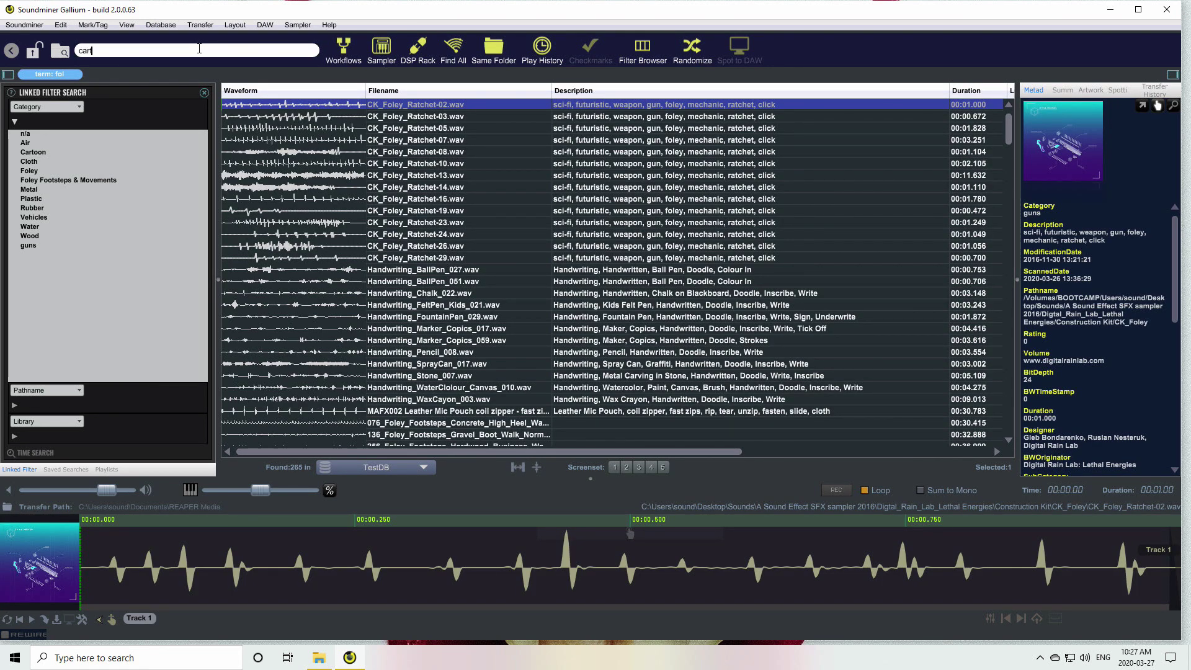
pyautogui.press('Return')
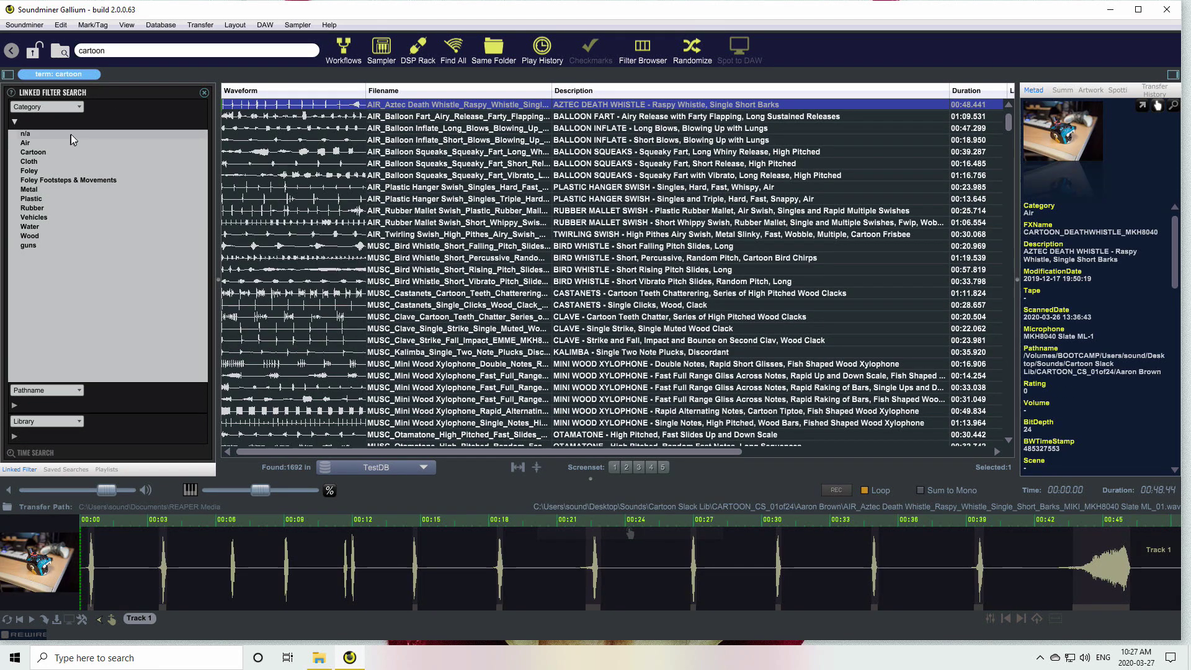
# Open the Filter Search help page in the browser, read through it to the Pathname section, and close it
pyautogui.click(12, 92)
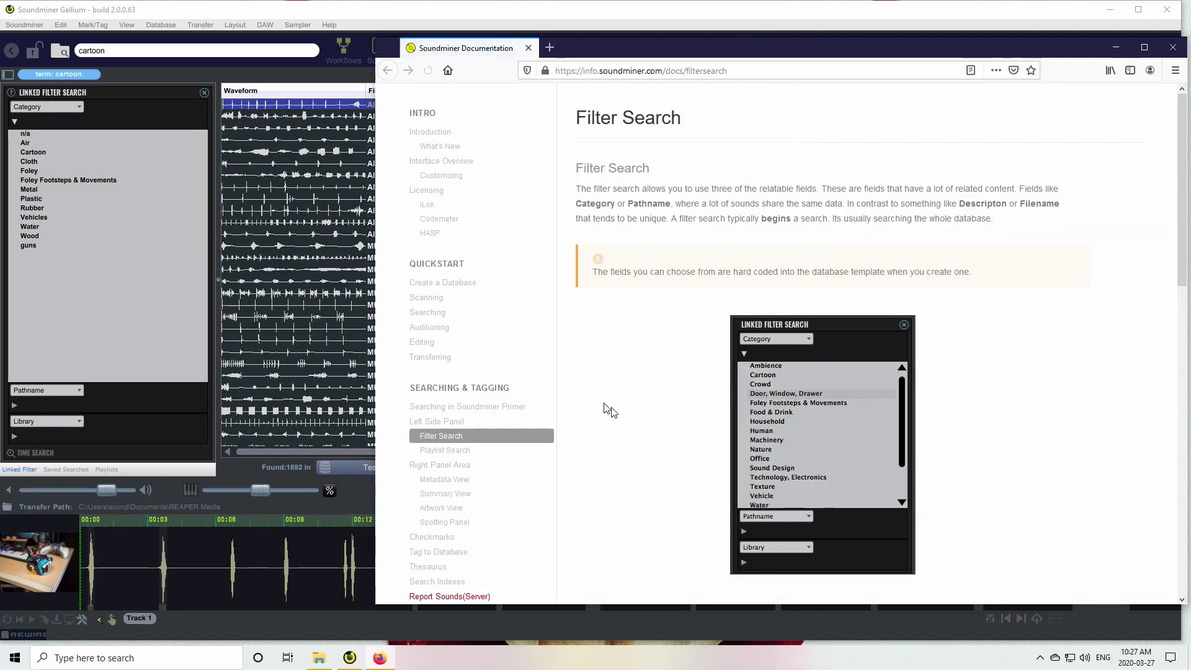
pyautogui.scroll(-6, 615, 381)
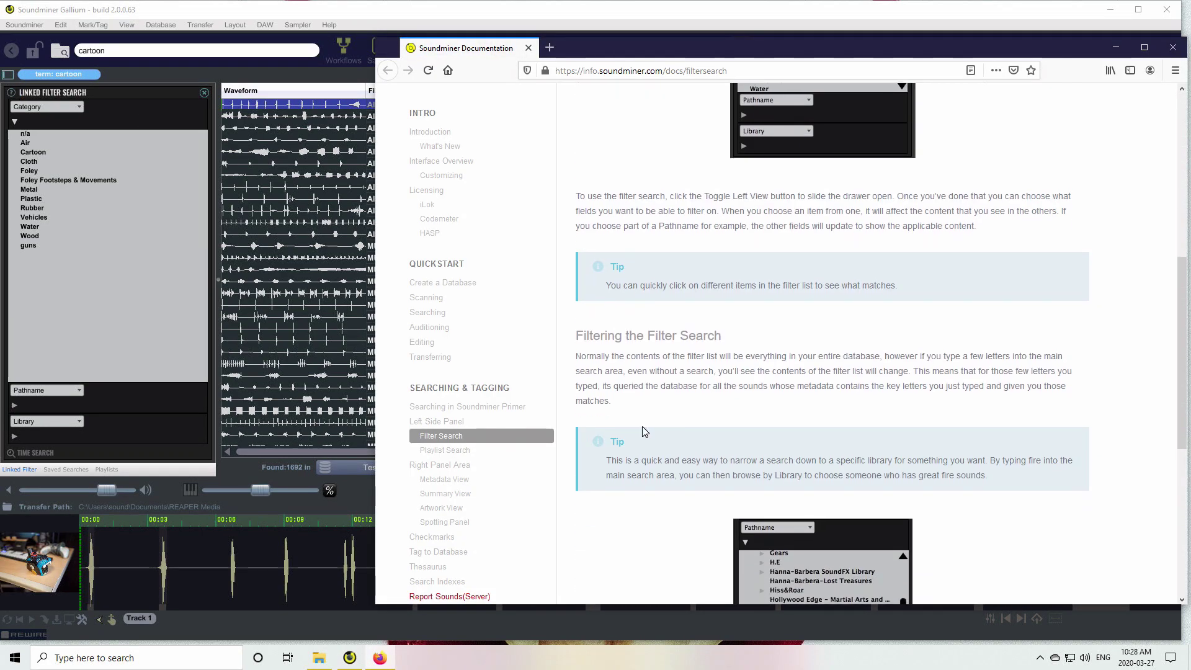
pyautogui.scroll(-5, 642, 428)
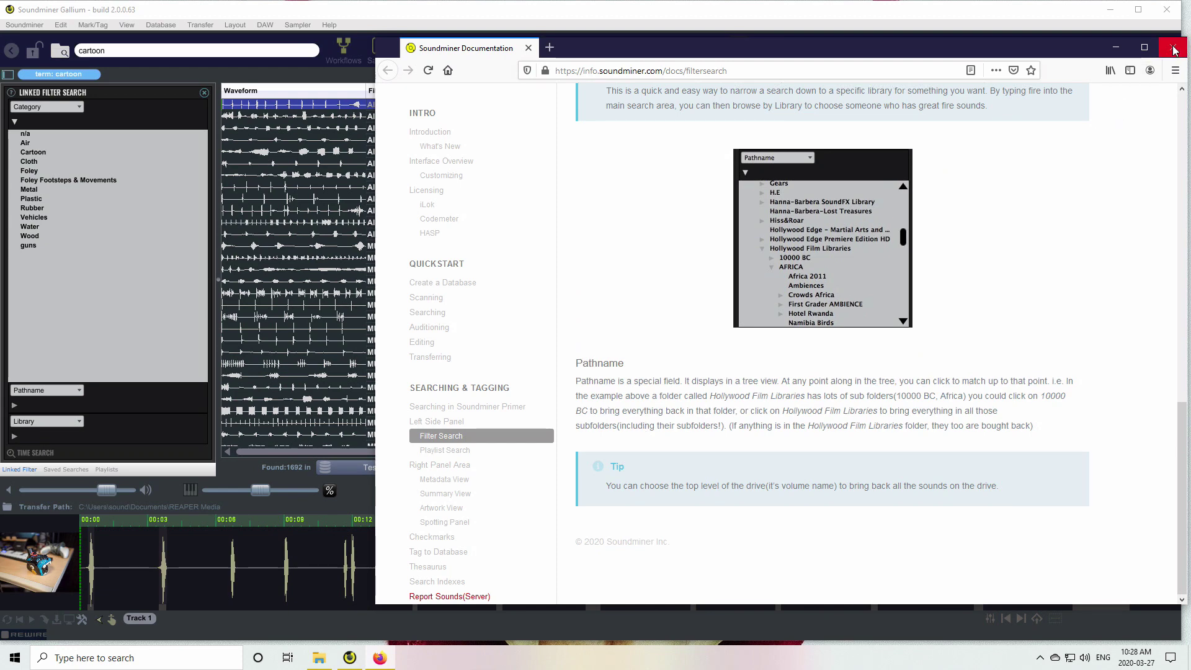
pyautogui.click(1174, 50)
# Audition the short, whippy RUBBER MALLET SWISH sound in the player
pyautogui.click(313, 222)
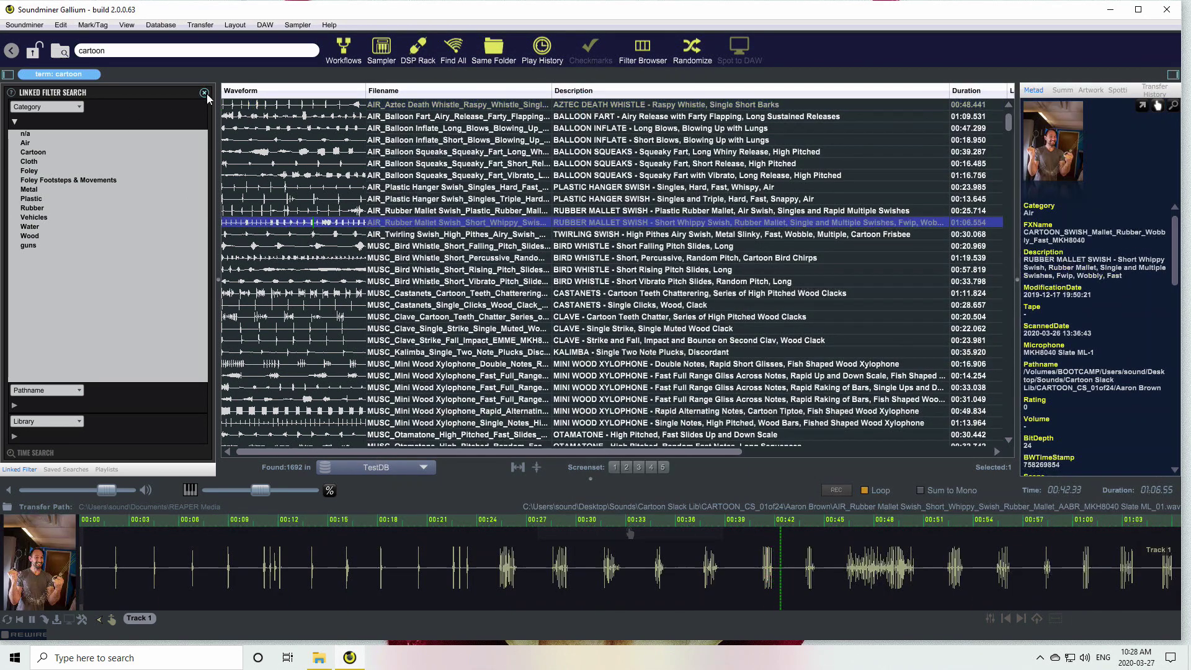
pyautogui.click(363, 565)
# Hide the linked filter panel and clear the "cartoon" search to list the whole database
pyautogui.click(8, 74)
pyautogui.click(92, 75)
pyautogui.click(245, 49)
pyautogui.press('BackSpace')
pyautogui.press('Return')
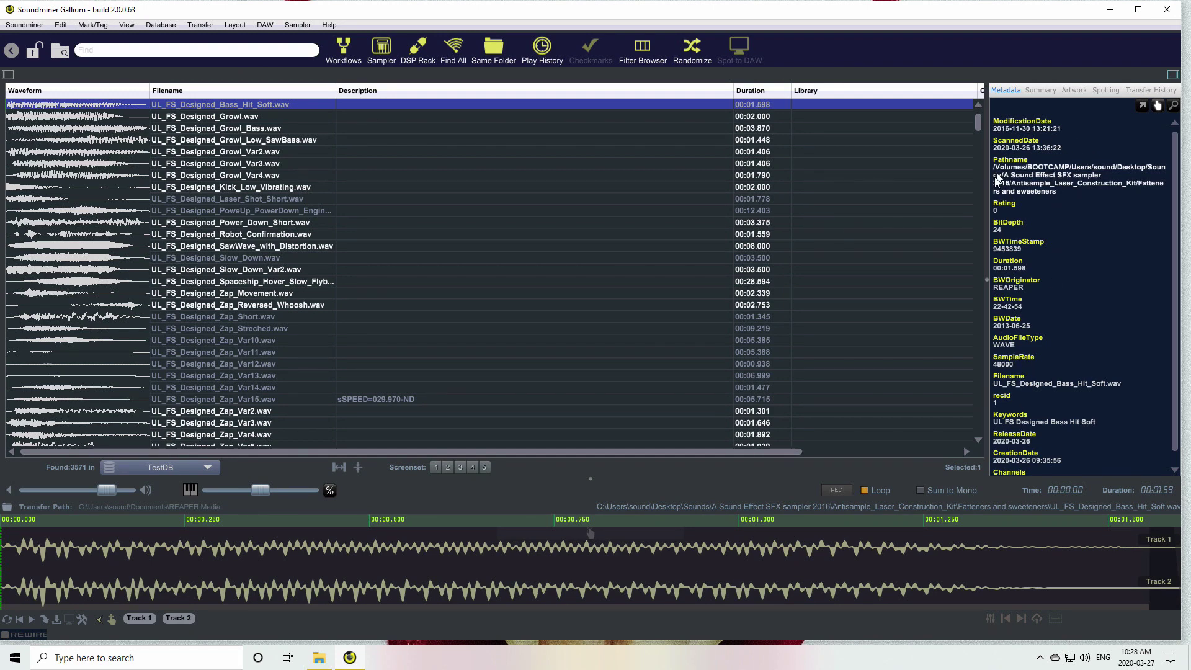
# Widen the metadata panel for UL_FS_Designed_Zap_Streched.wav and list the sounds sharing its BWTimeStamp
pyautogui.click(403, 329)
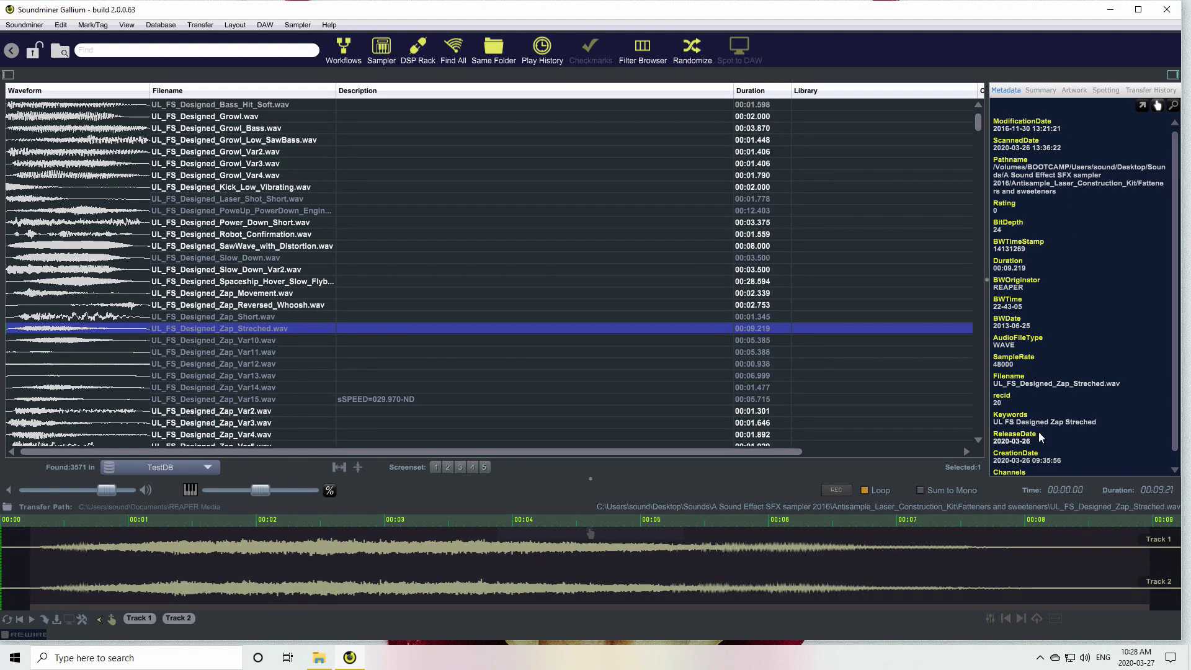
pyautogui.moveTo(985, 300); pyautogui.dragTo(948, 300)
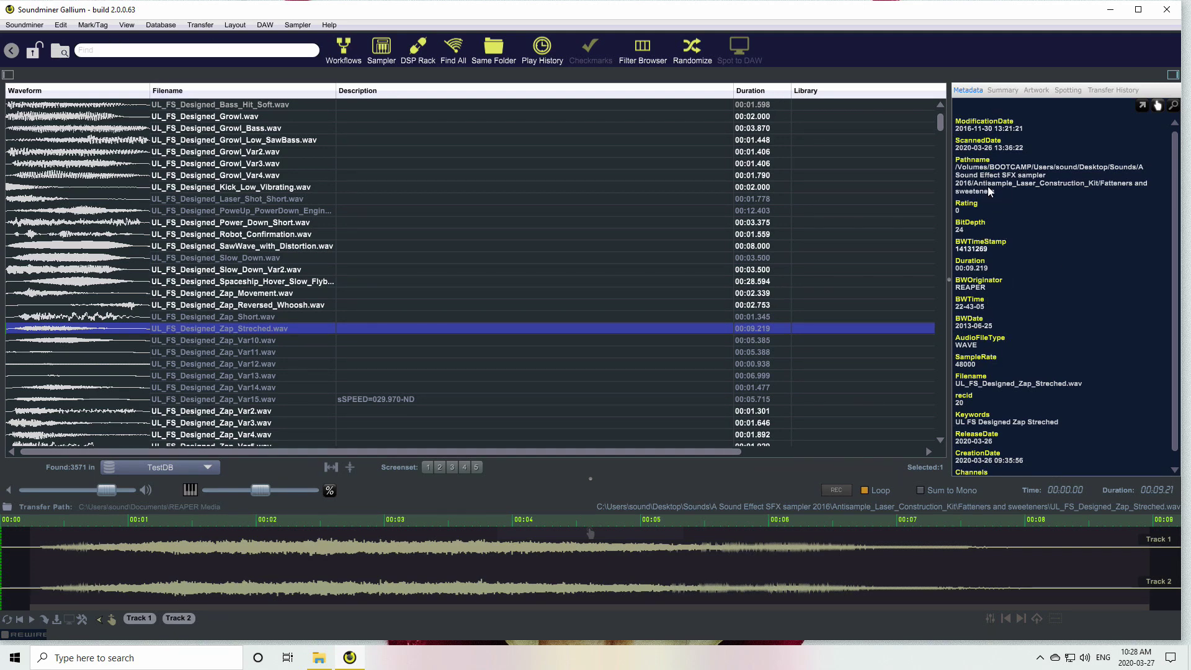
pyautogui.click(987, 178)
# View the Database Order and Field Order preferences, and close the preferences
pyautogui.click(25, 25)
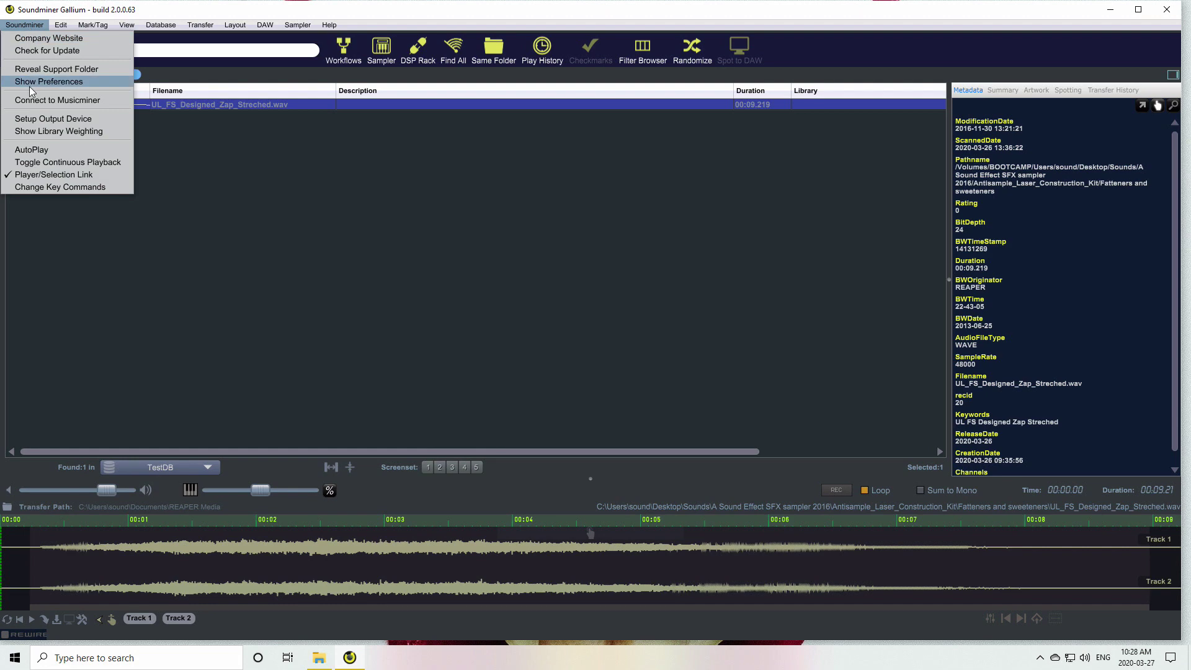
pyautogui.click(30, 85)
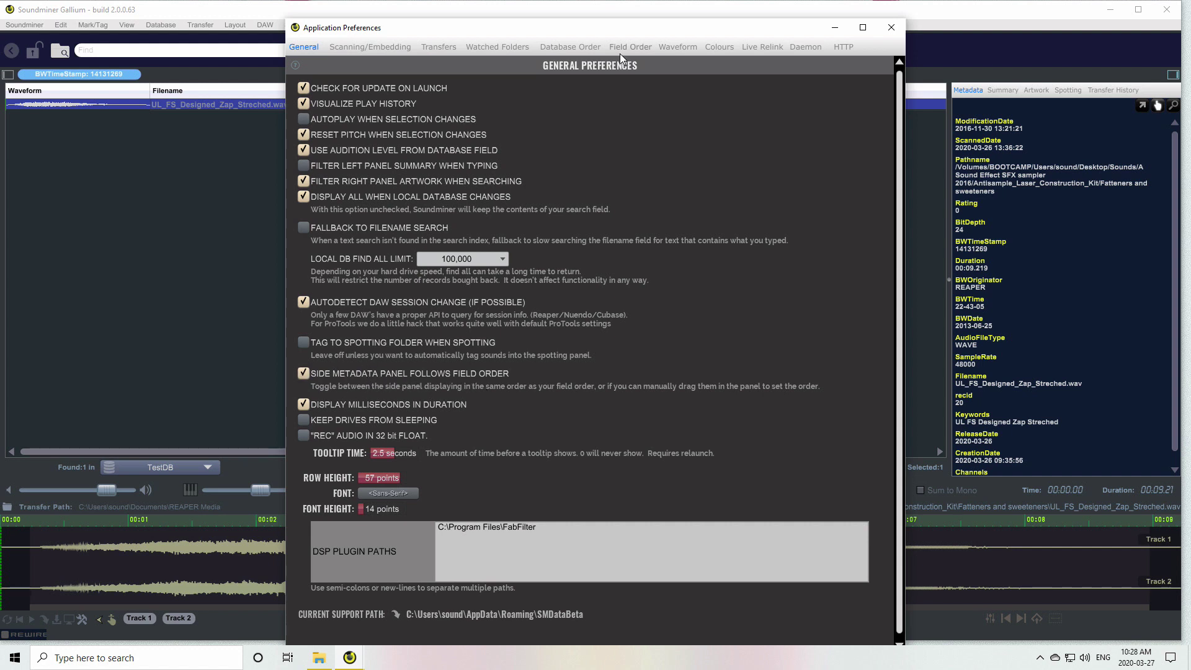
pyautogui.click(574, 53)
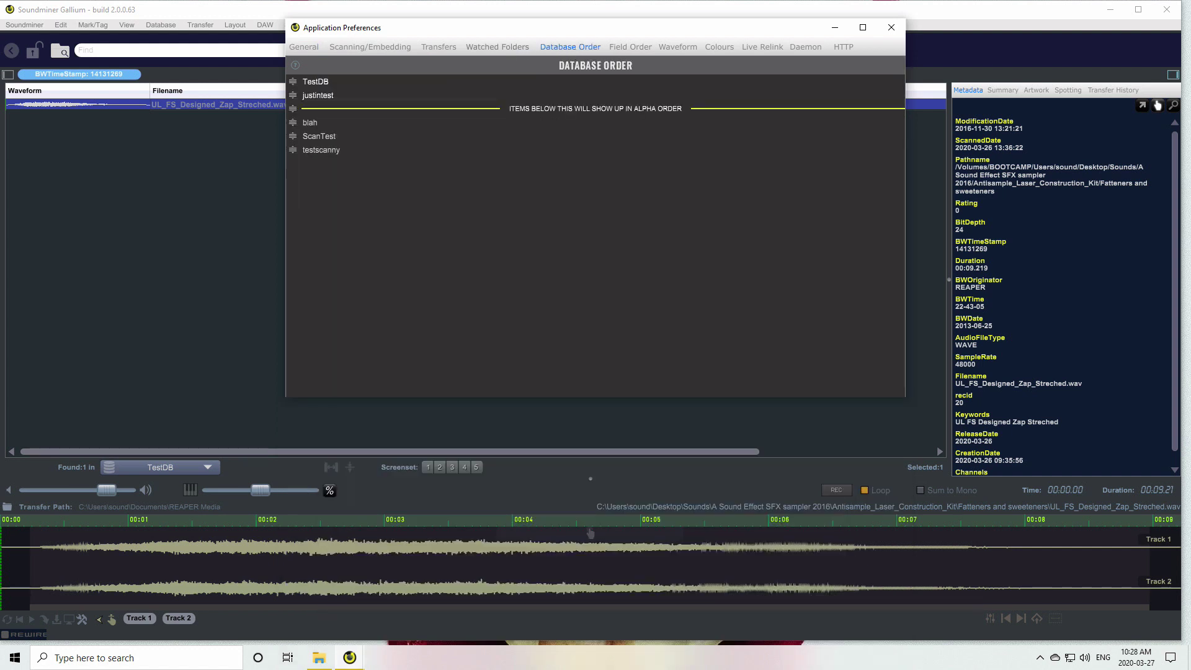
pyautogui.click(641, 49)
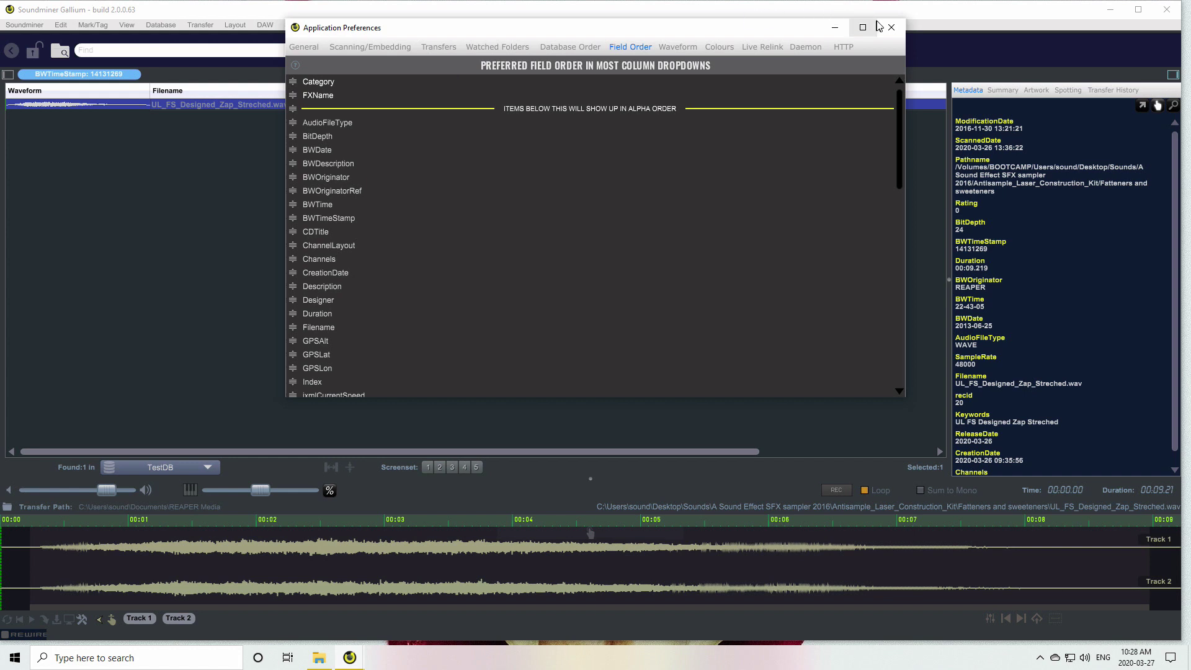
pyautogui.click(891, 27)
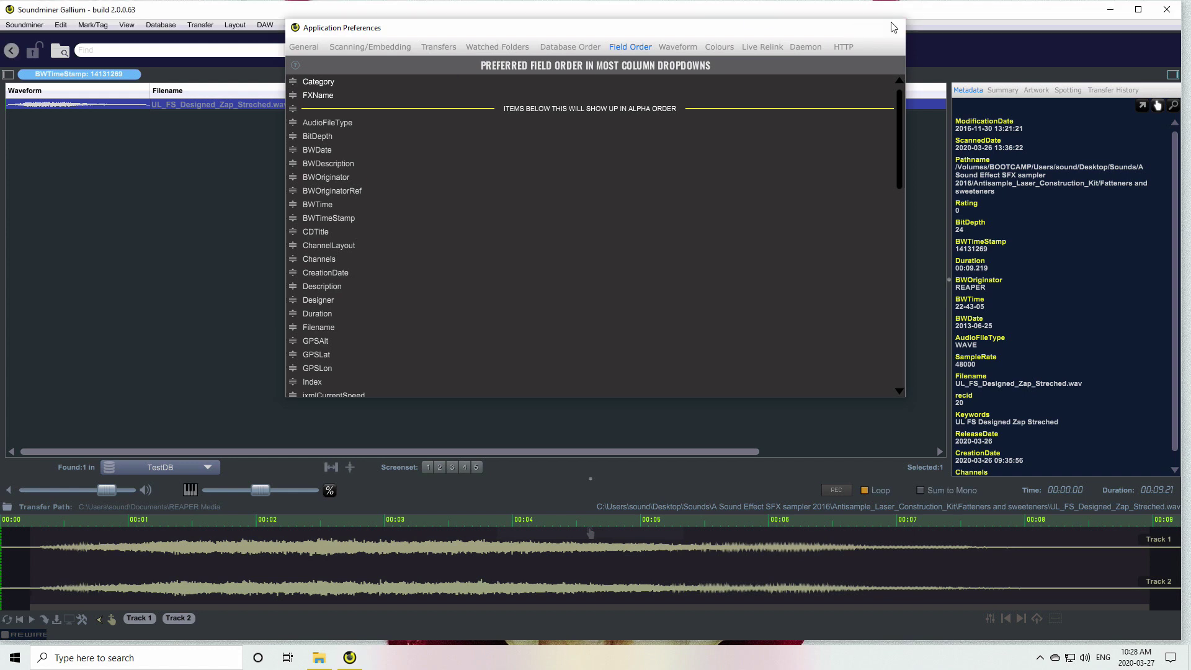
# Examine the field order in the results' column list and in the workflow's Set Field list, leaving both unedited
pyautogui.rightClick(260, 85)
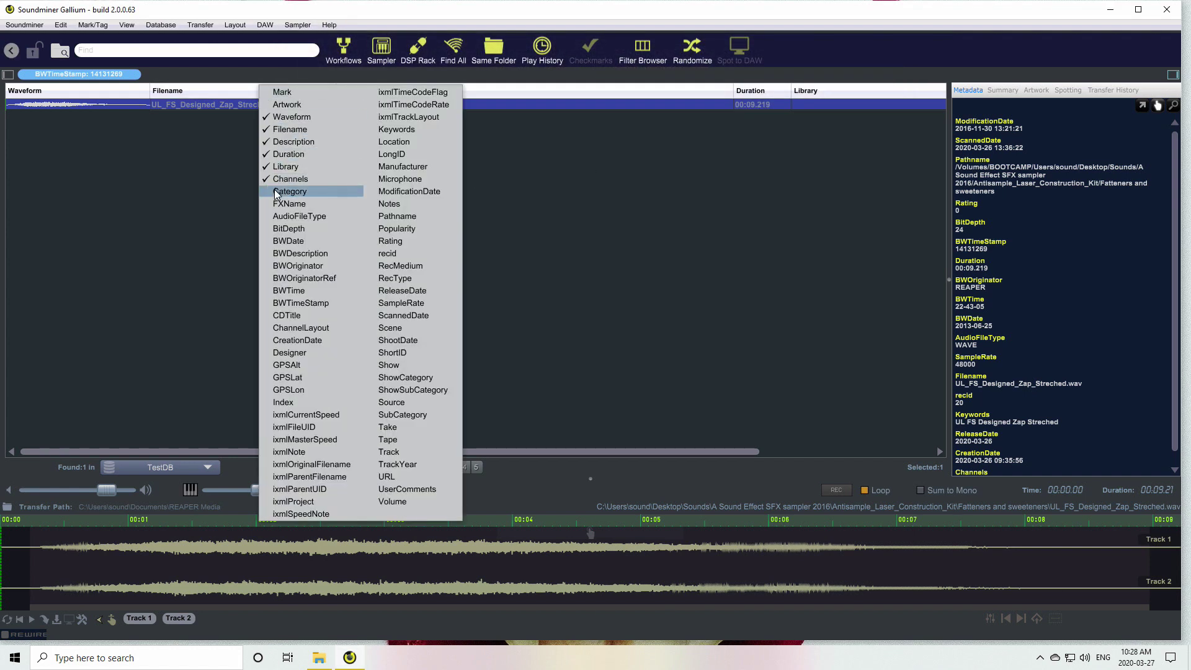
pyautogui.click(214, 199)
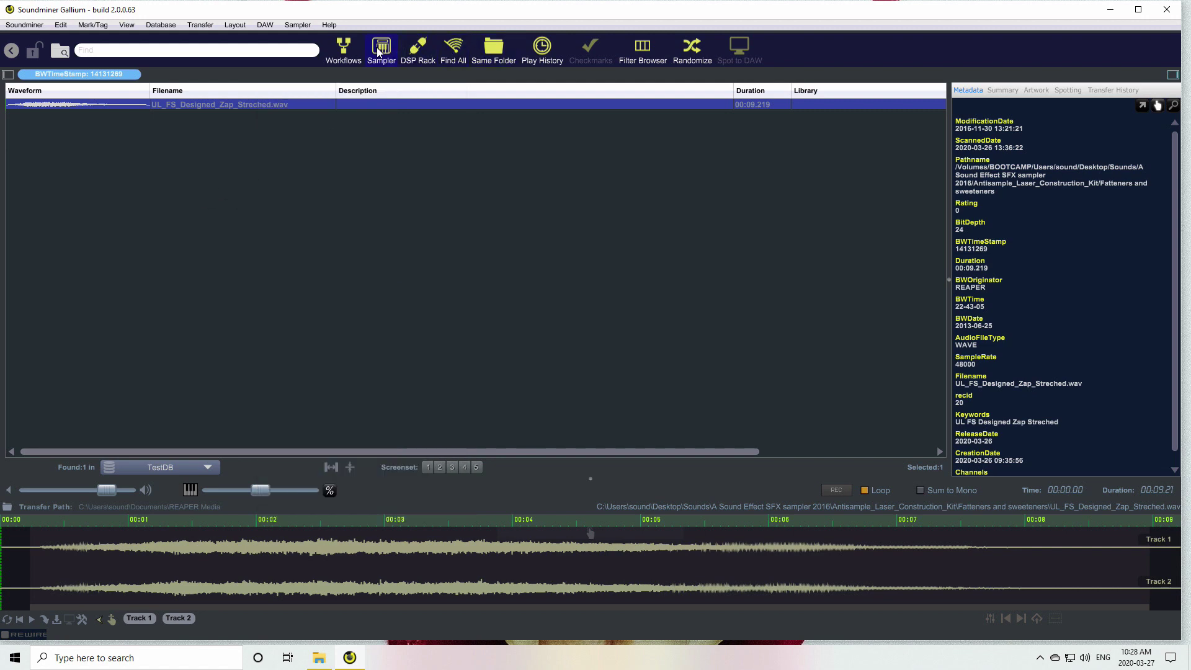
pyautogui.click(344, 49)
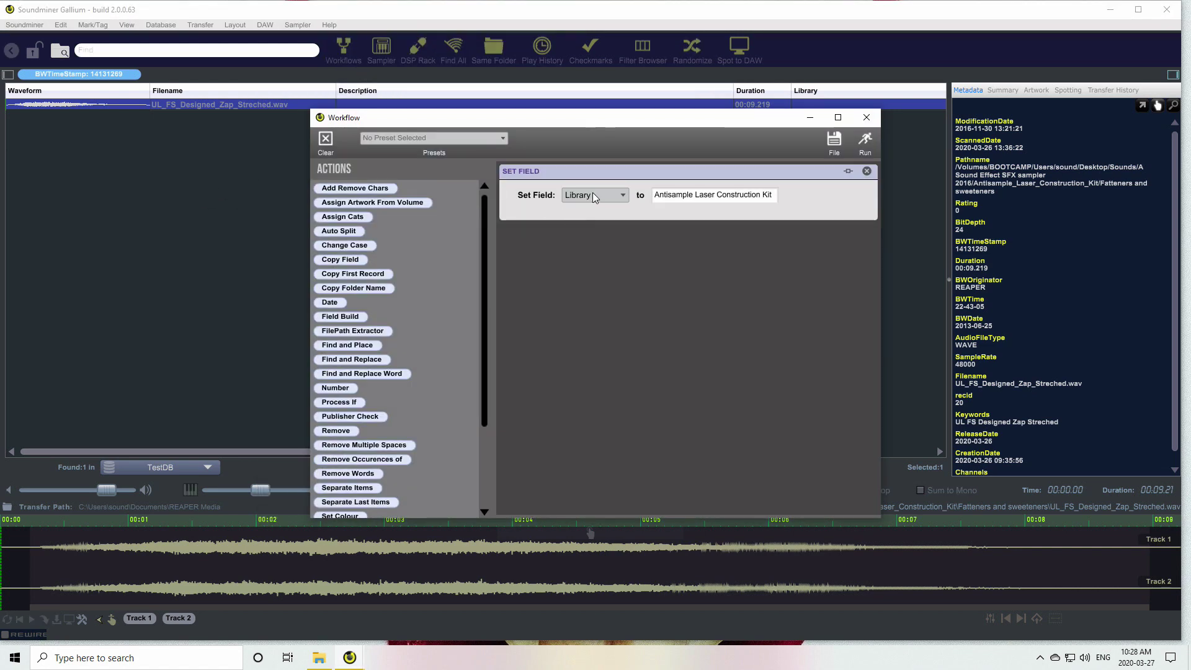
pyautogui.click(590, 194)
pyautogui.moveTo(574, 8)
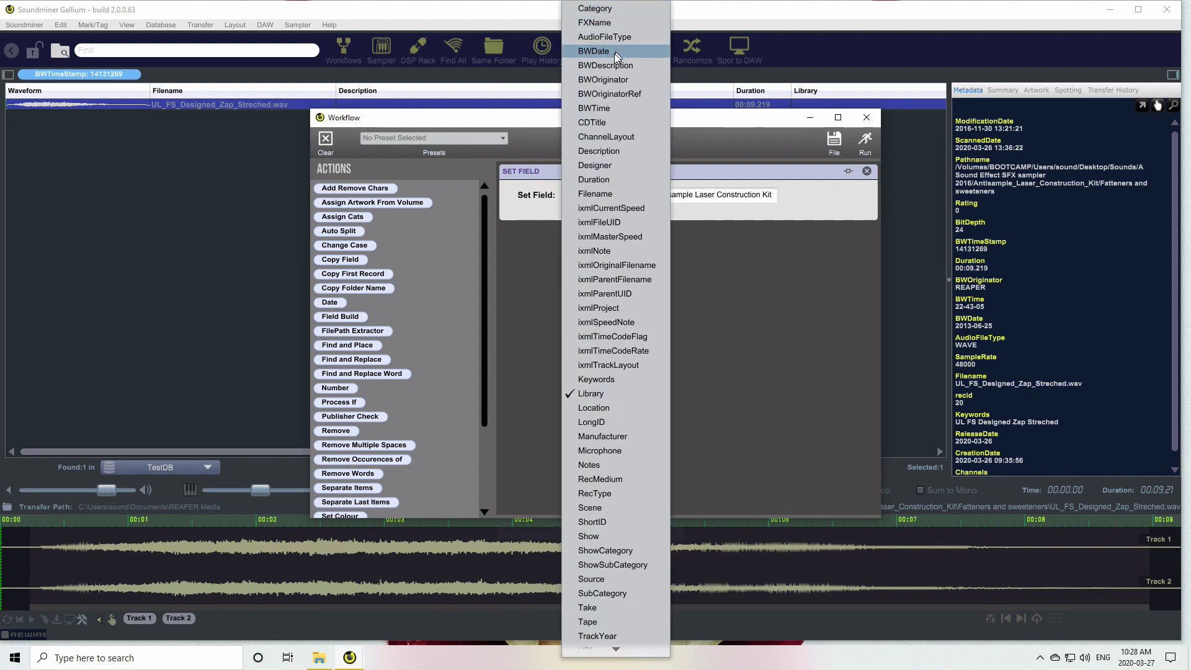
pyautogui.click(723, 322)
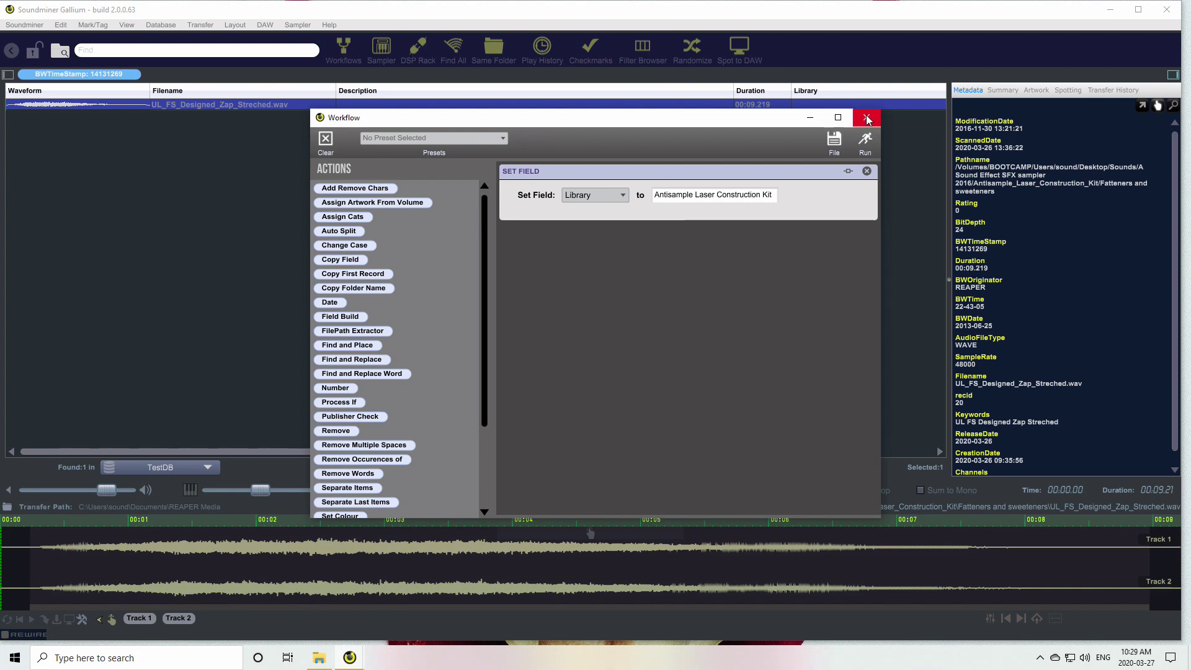
pyautogui.click(867, 117)
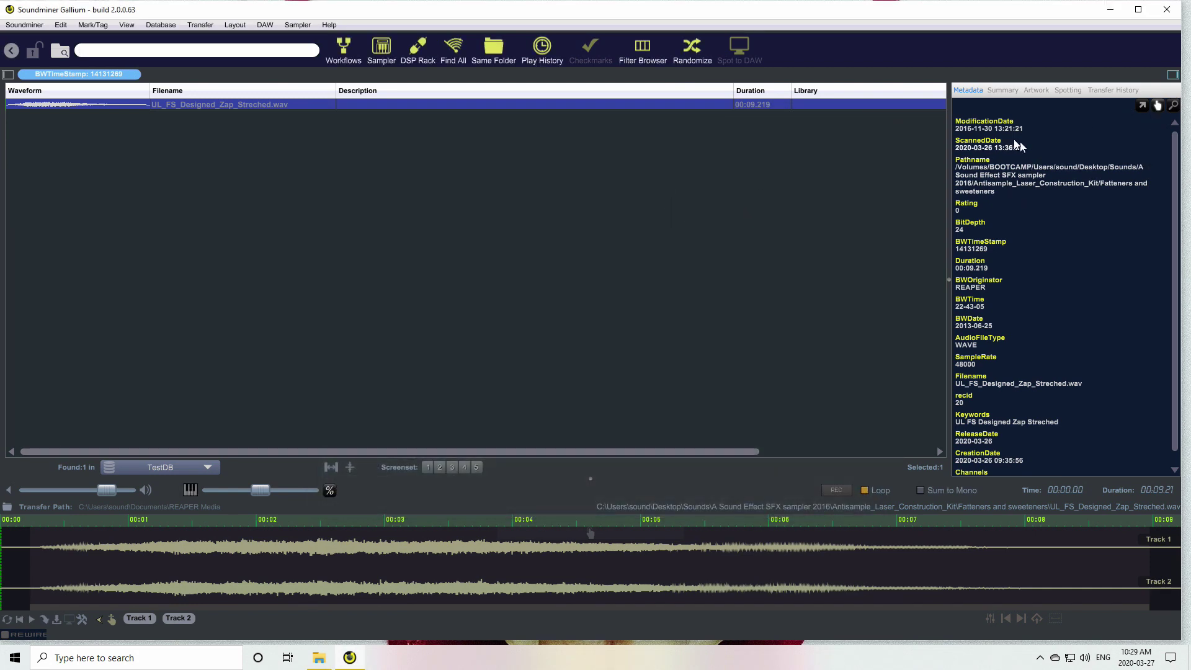
# List the sounds matching the UL_FS_Designed_Zap_Streched.wav filename from its metadata, and clear that filter
pyautogui.scroll(-1, 1024, 284)
pyautogui.scroll(1, 1022, 284)
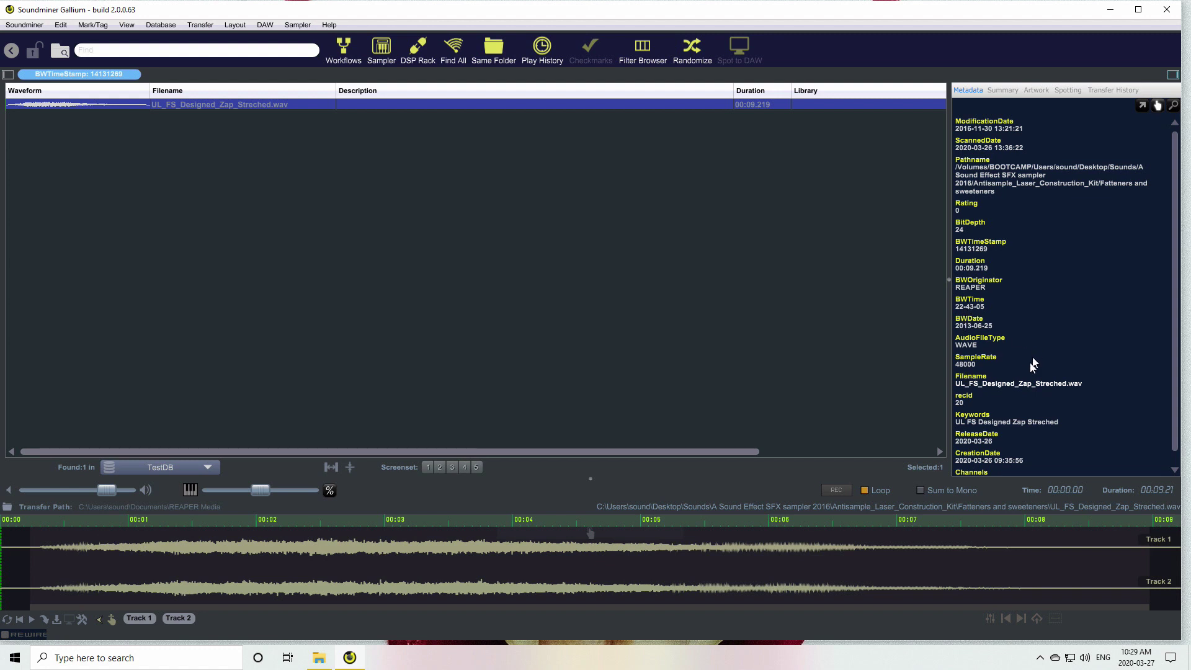
pyautogui.click(1018, 380)
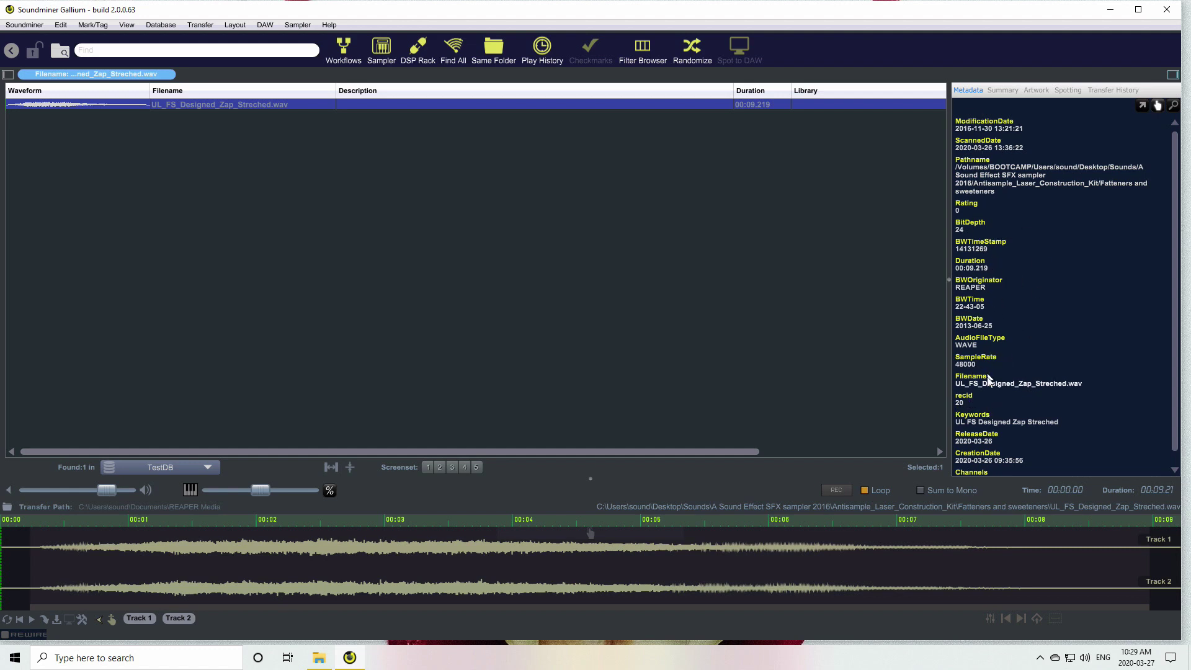
pyautogui.click(169, 74)
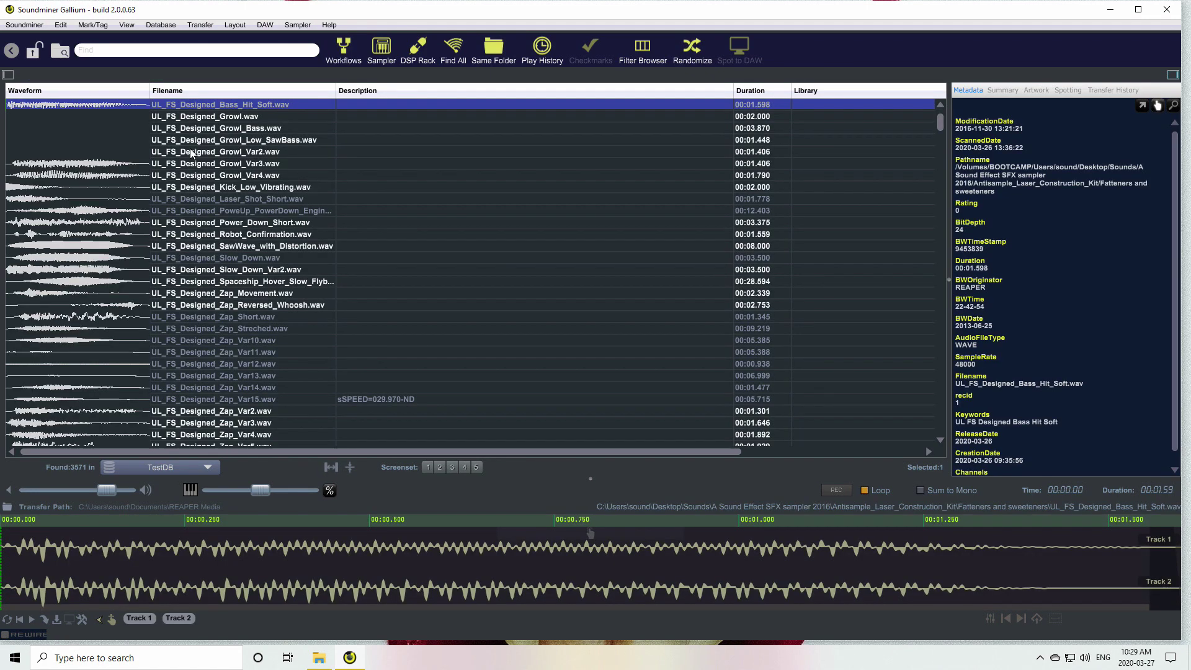
# Fit the results' column widths to the metadata of the "Bars & Restaurants - Food Prep - Chef Sharpens Knife 01.wav" sound
pyautogui.click(263, 283)
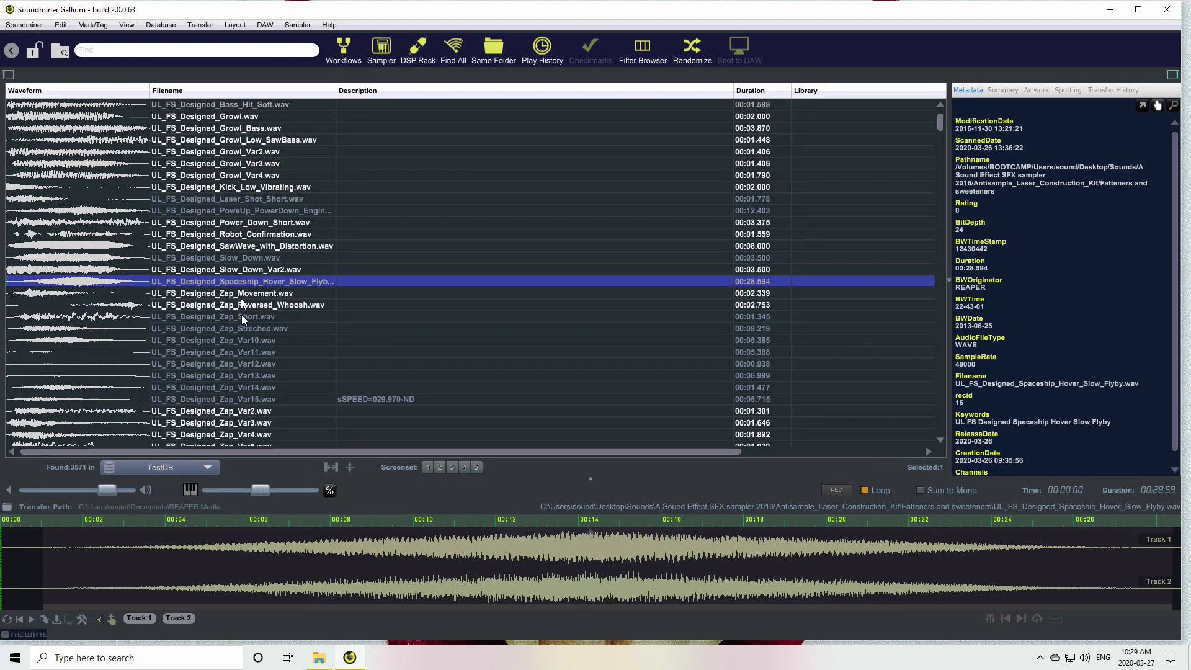
pyautogui.click(332, 469)
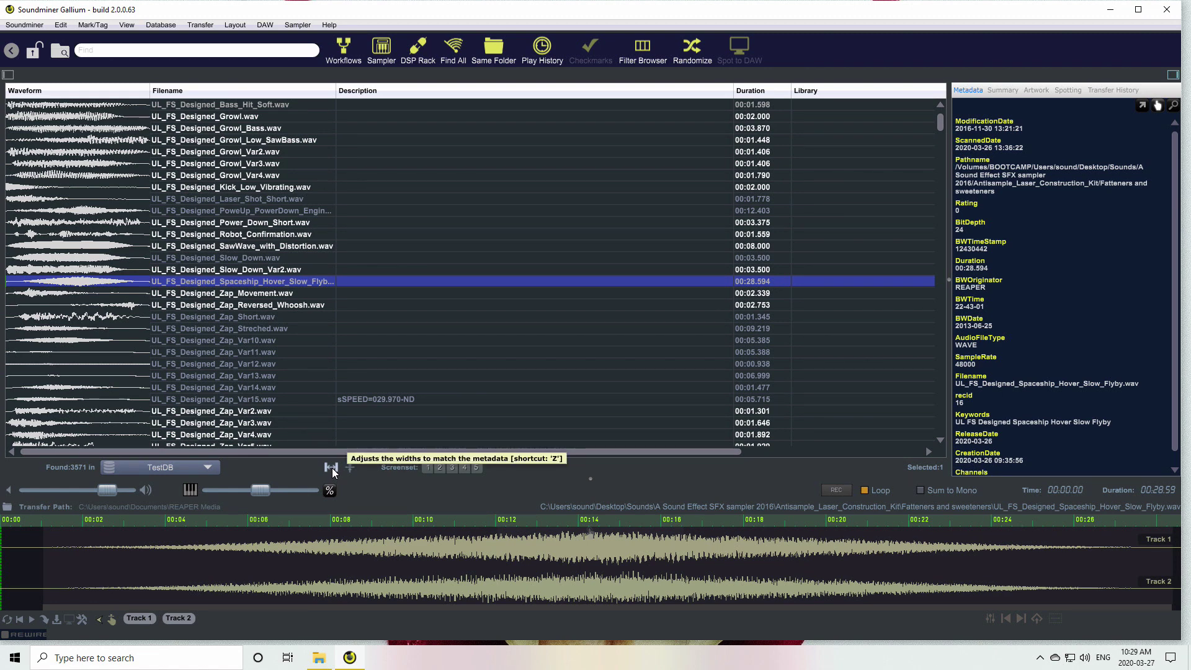
pyautogui.scroll(-15, 330, 407)
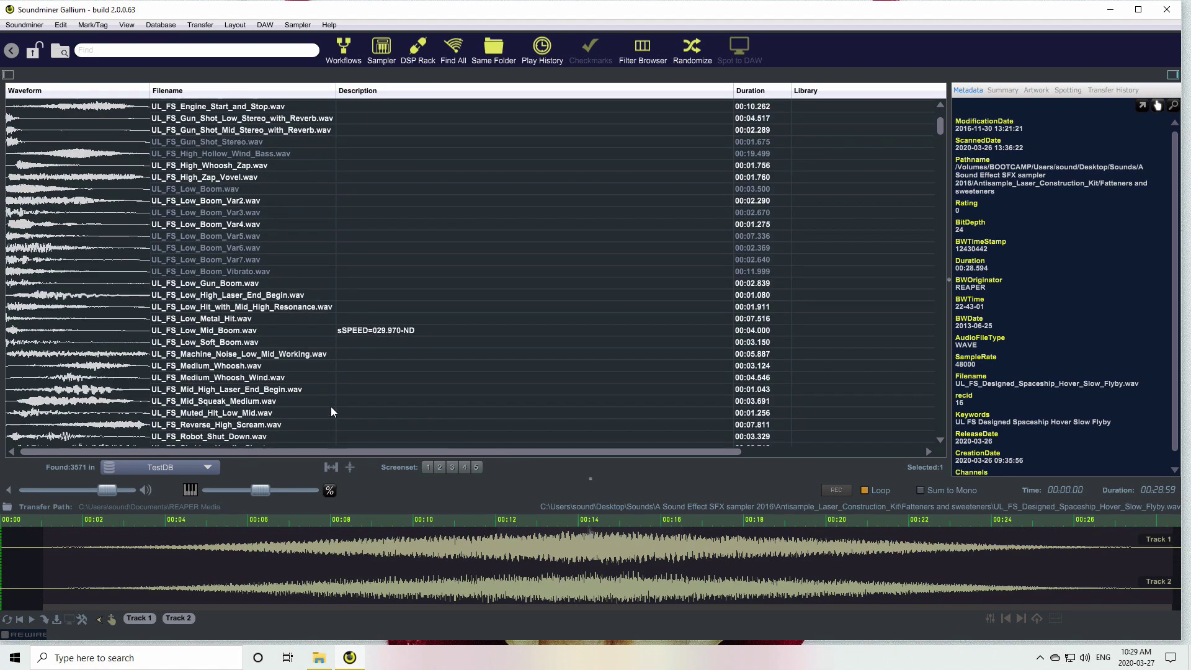
pyautogui.scroll(-20, 330, 408)
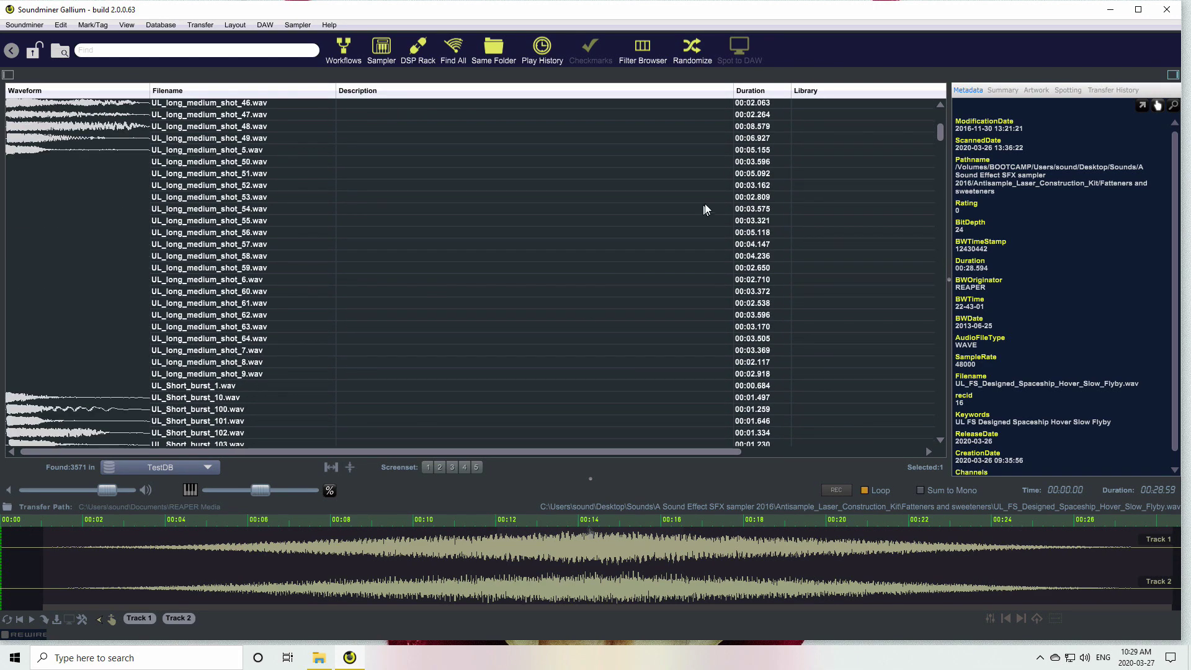
pyautogui.moveTo(937, 132); pyautogui.dragTo(931, 250)
pyautogui.click(322, 280)
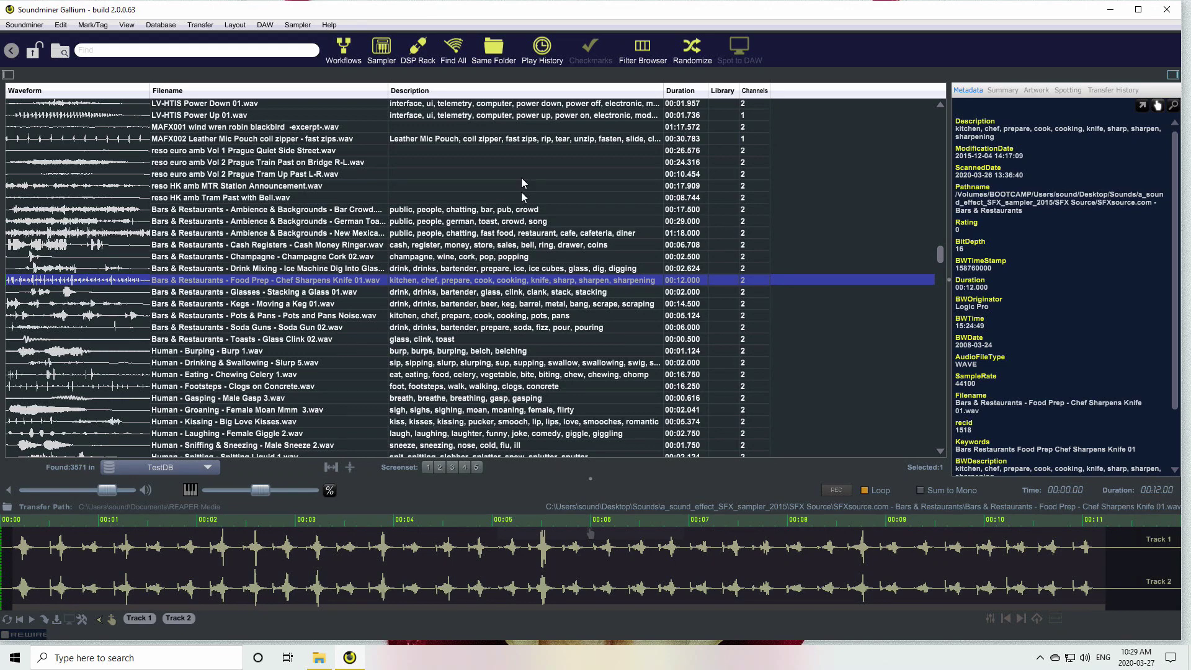
# Refit the results' column widths to the metadata of the "Human - Kissing - Big Love Kisses.wav" sound
pyautogui.scroll(-6, 516, 364)
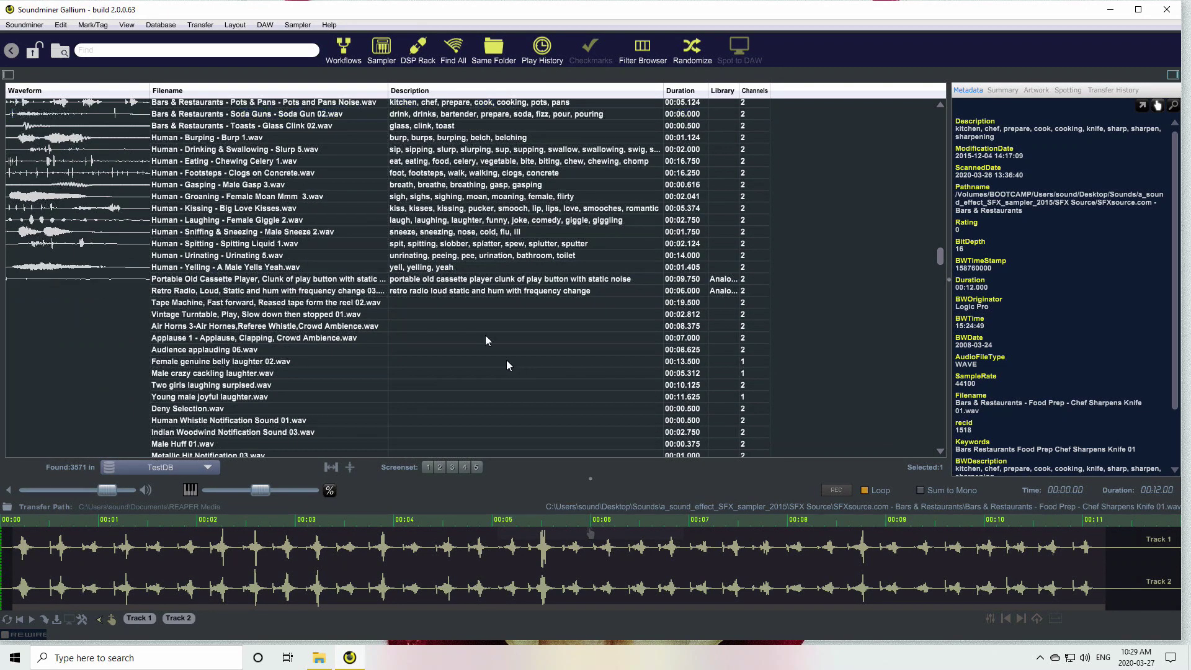
pyautogui.click(432, 283)
pyautogui.click(463, 209)
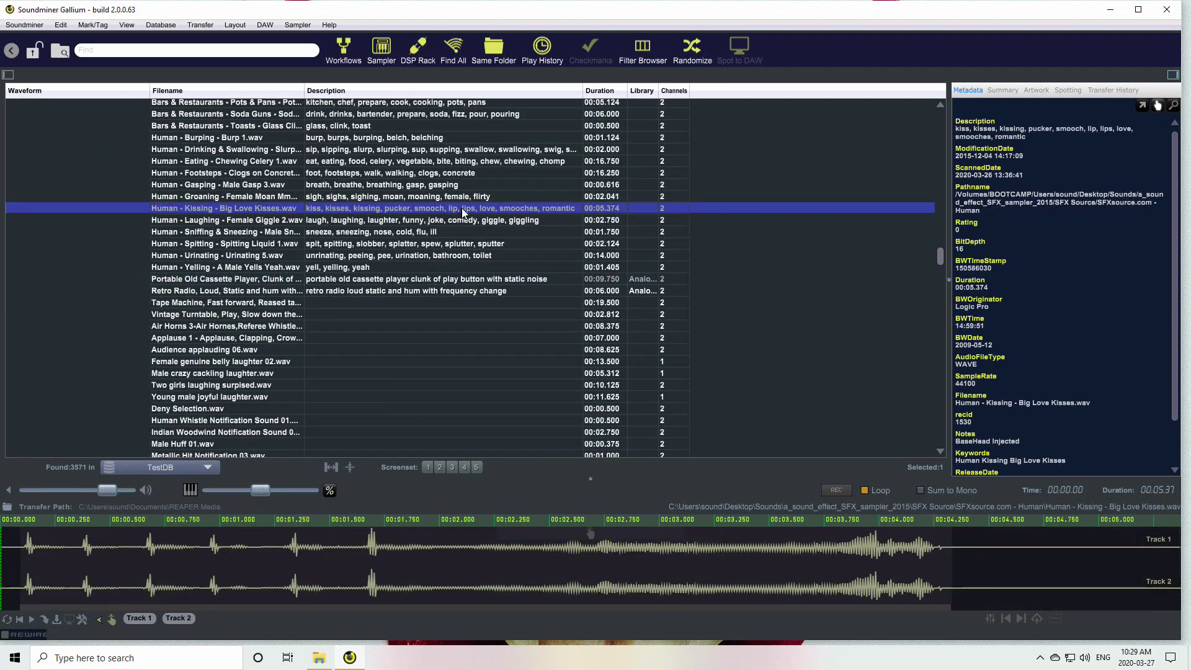
# Fit the column widths to the Soundholder Audi A4 B8 20TDI Engine Driving Gas Pedal 2 Mono sound, and select the Audi Foley Back Lift Mechanism sound
pyautogui.scroll(-5, 437, 322)
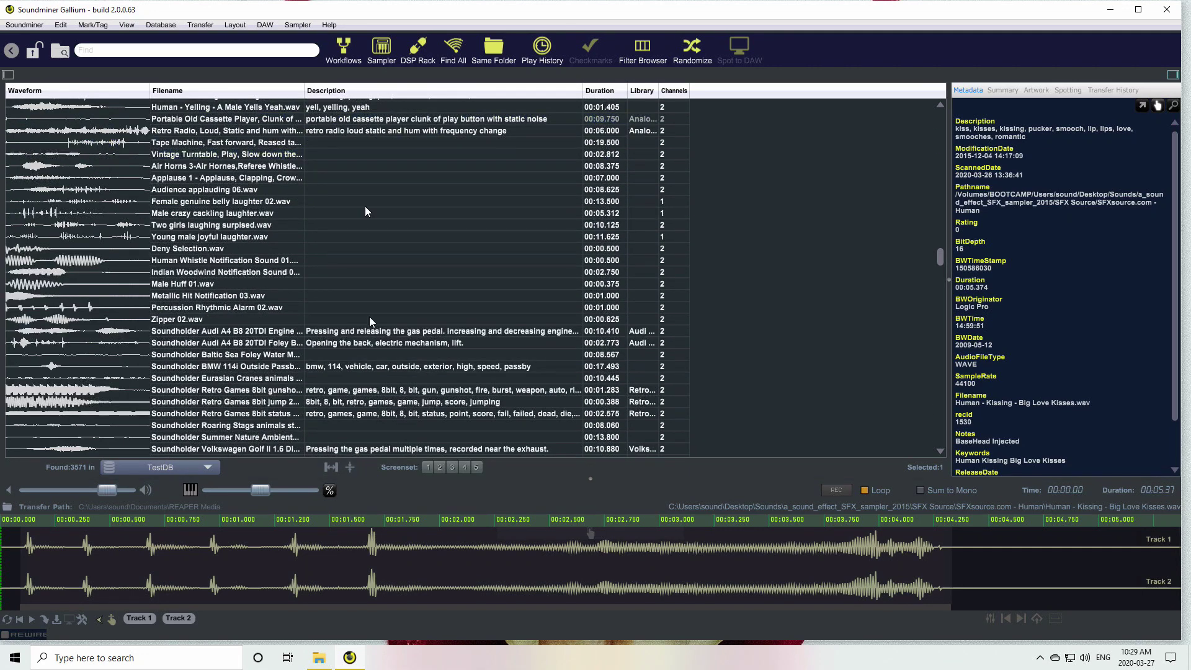
pyautogui.click(340, 332)
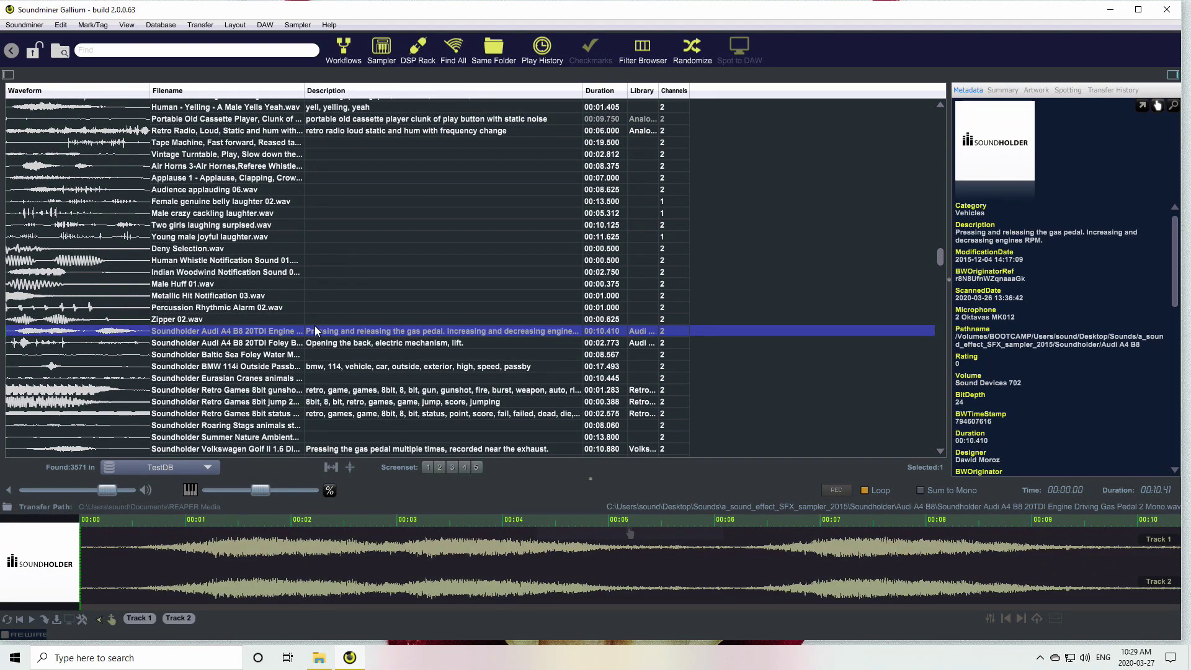
pyautogui.click(333, 340)
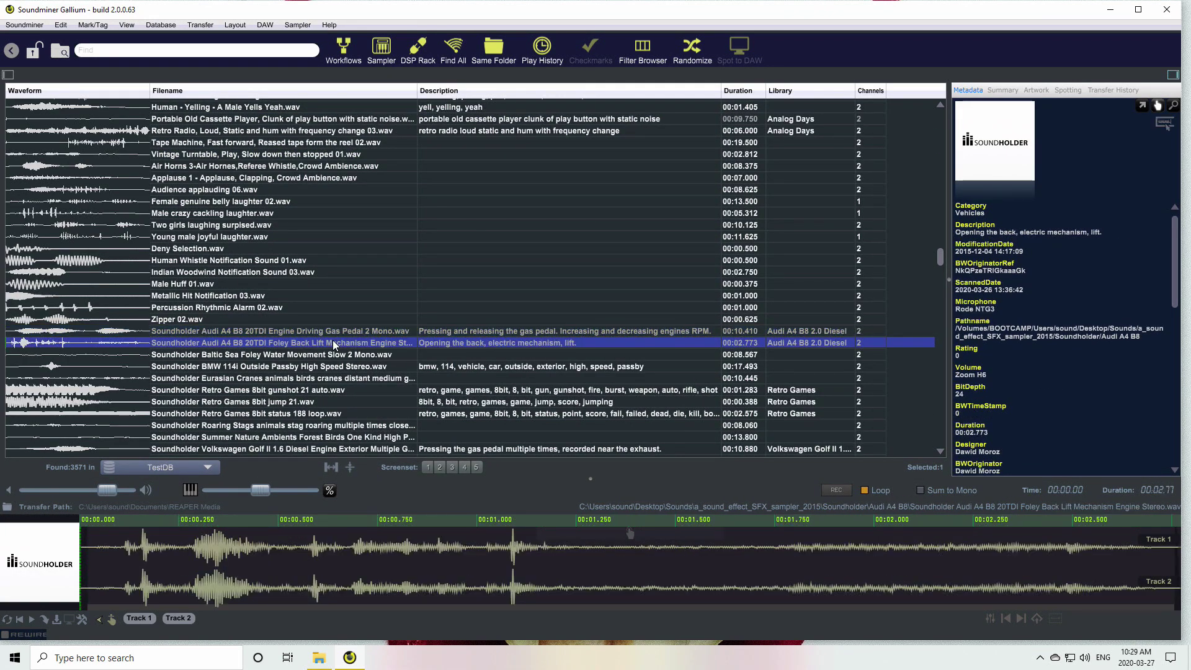